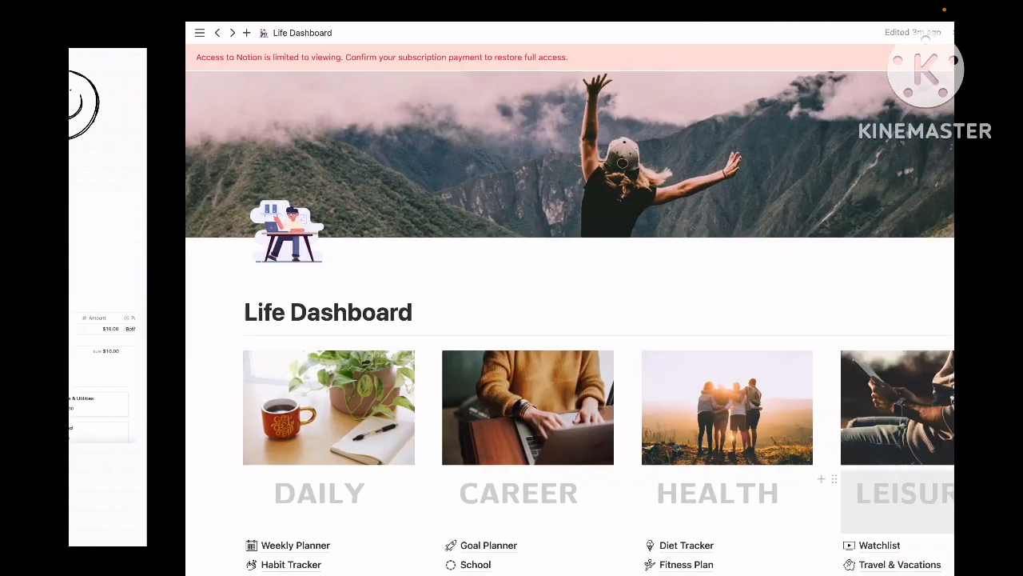
Step: Open the Weekly Planner page from the Daily section of the Life Dashboard
{"action": "scroll", "coordinate": [544, 472], "scroll_direction": "down", "scroll_amount": 2}
{"action": "scroll", "coordinate": [539, 471], "scroll_direction": "down", "scroll_amount": 2}
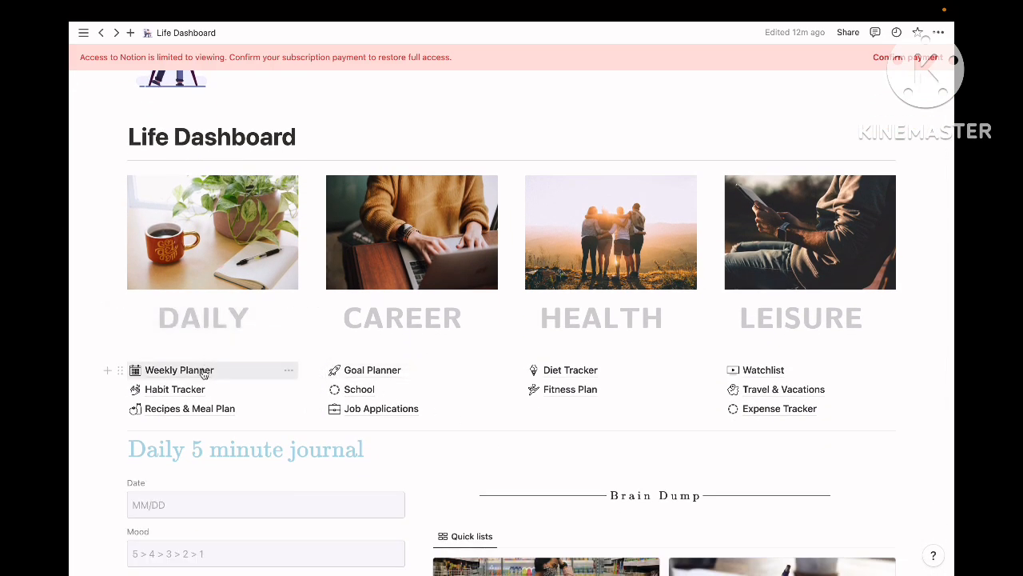
{"action": "scroll", "coordinate": [201, 367], "scroll_direction": "down", "scroll_amount": 1}
{"action": "left_click", "coordinate": [209, 319]}
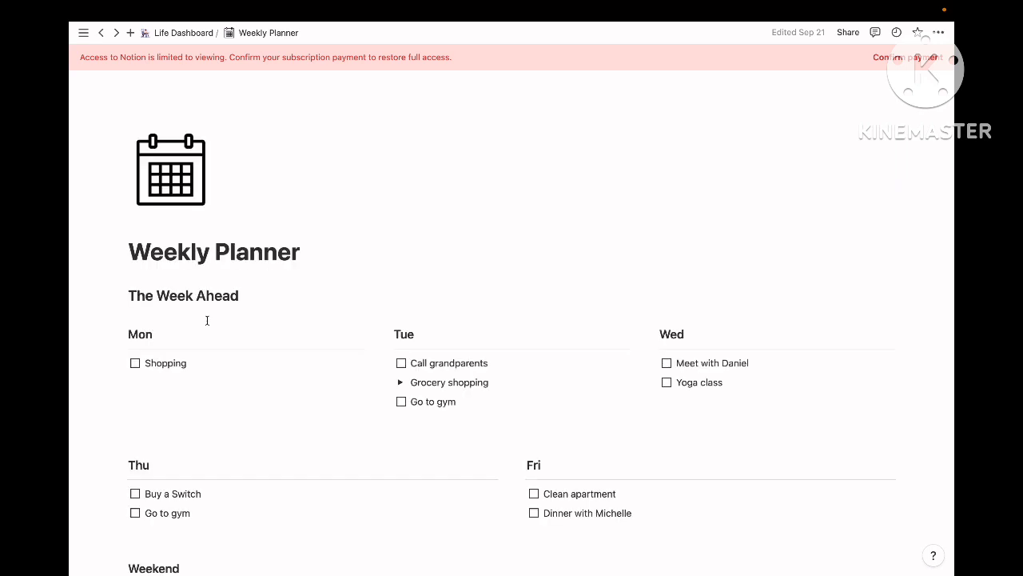
Step: Look over the daily task lists and the weekend section of the Weekly Planner
{"action": "scroll", "coordinate": [247, 367], "scroll_direction": "down", "scroll_amount": 3}
{"action": "scroll", "coordinate": [229, 421], "scroll_direction": "up", "scroll_amount": 3}
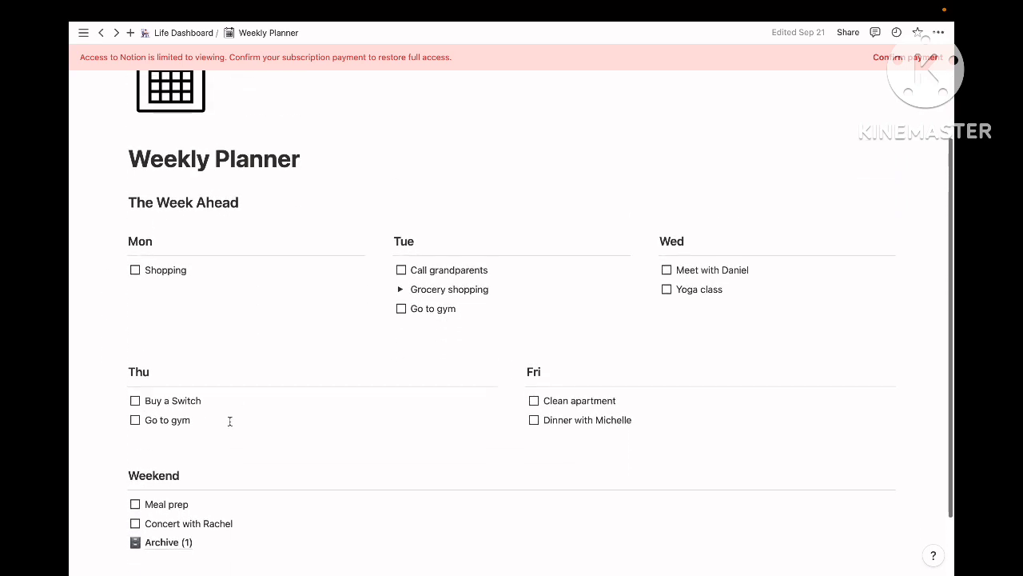
{"action": "scroll", "coordinate": [229, 422], "scroll_direction": "down", "scroll_amount": 2}
{"action": "scroll", "coordinate": [200, 344], "scroll_direction": "up", "scroll_amount": 2}
{"action": "left_click", "coordinate": [208, 297]}
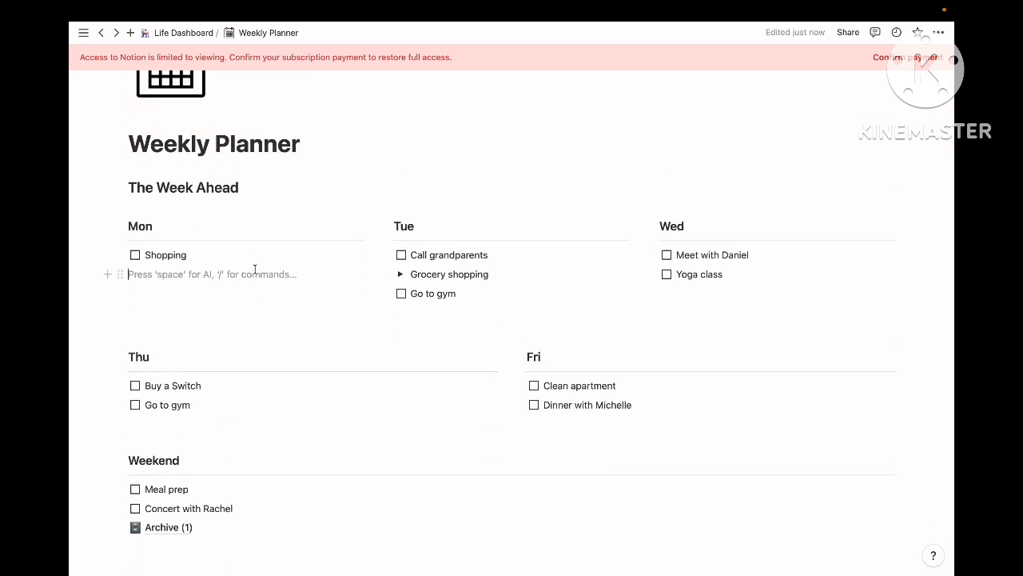
{"action": "scroll", "coordinate": [272, 335], "scroll_direction": "down", "scroll_amount": 2}
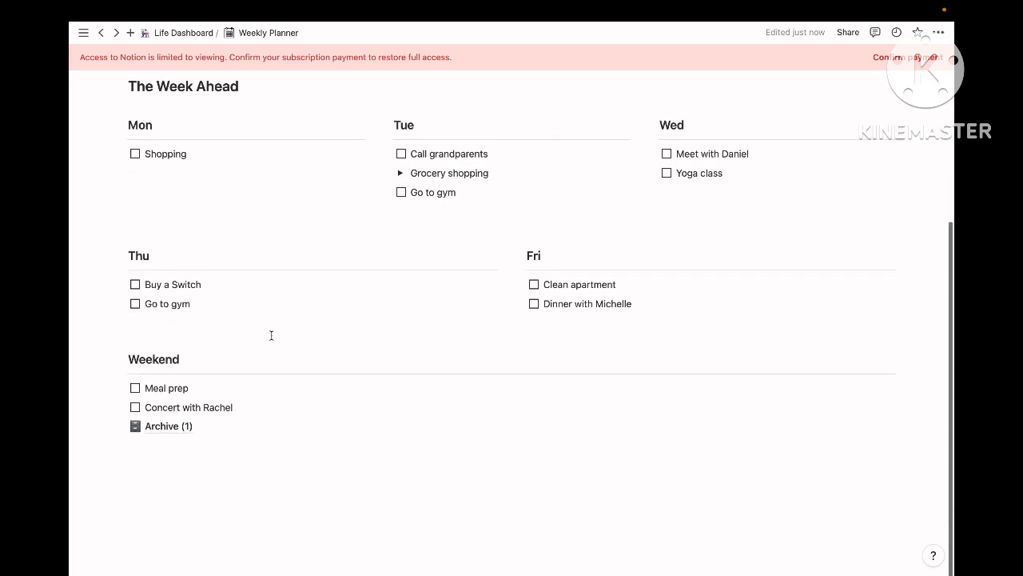
{"action": "scroll", "coordinate": [272, 336], "scroll_direction": "up", "scroll_amount": 2}
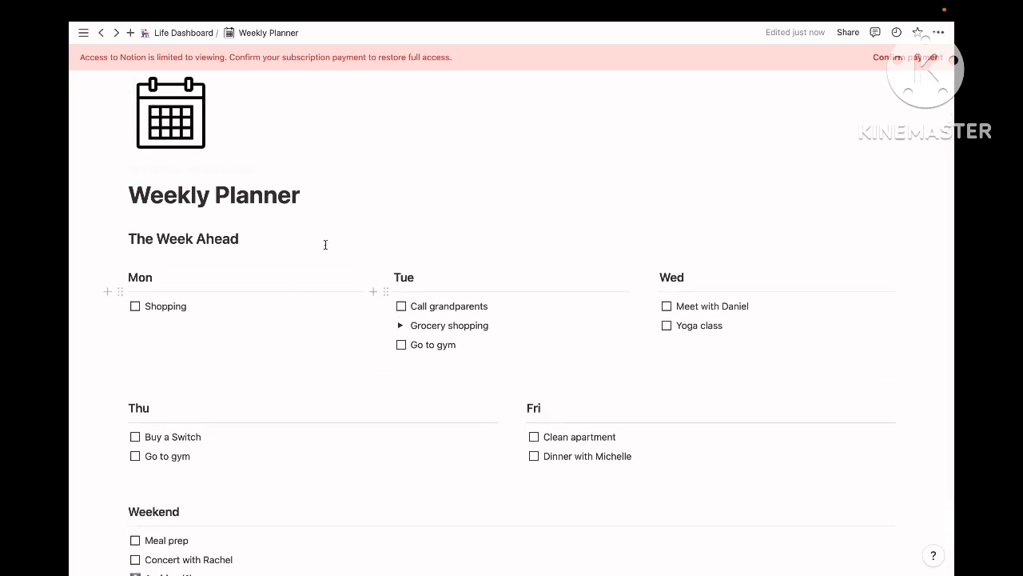
{"action": "scroll", "coordinate": [298, 395], "scroll_direction": "down", "scroll_amount": 2}
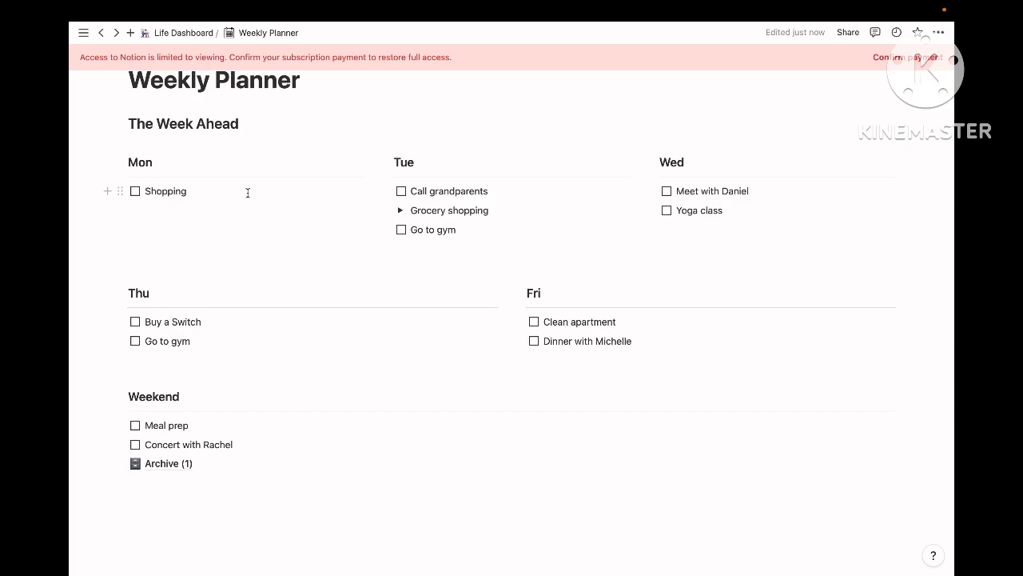
Step: Add a "Laundry" to-do below Shopping in the Monday list
{"action": "key", "text": "Return"}
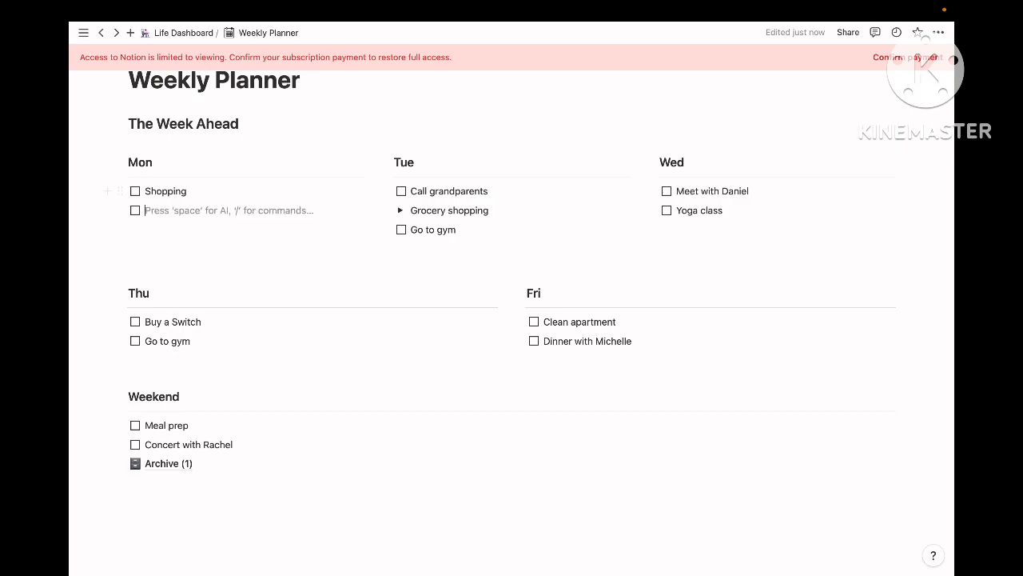
{"action": "key", "text": "Caps_Lock"}
{"action": "type", "text": "Laun"}
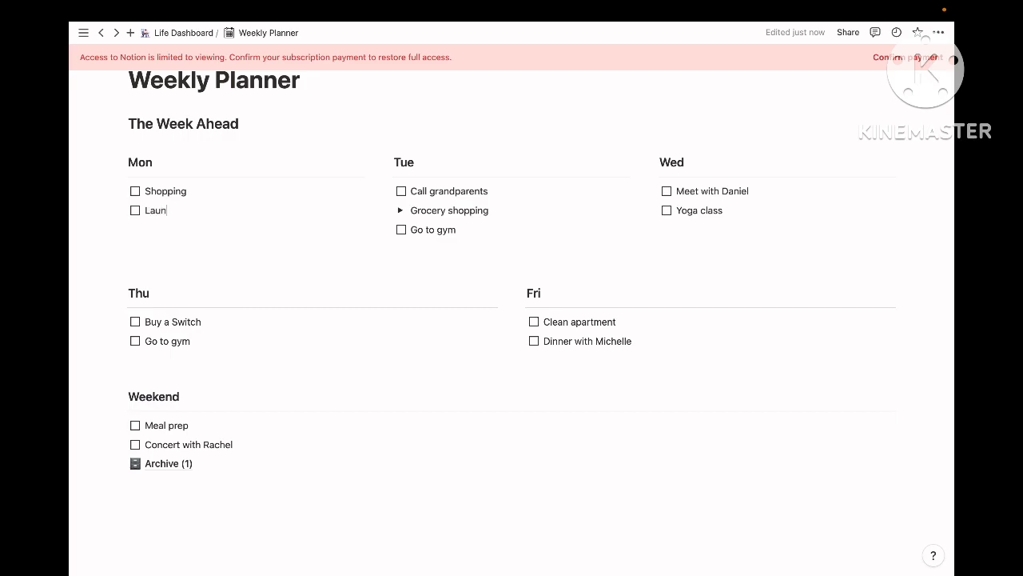
{"action": "type", "text": "dry"}
{"action": "scroll", "coordinate": [276, 285], "scroll_direction": "down", "scroll_amount": 1}
{"action": "left_click", "coordinate": [244, 311]}
{"action": "scroll", "coordinate": [370, 356], "scroll_direction": "up", "scroll_amount": 1}
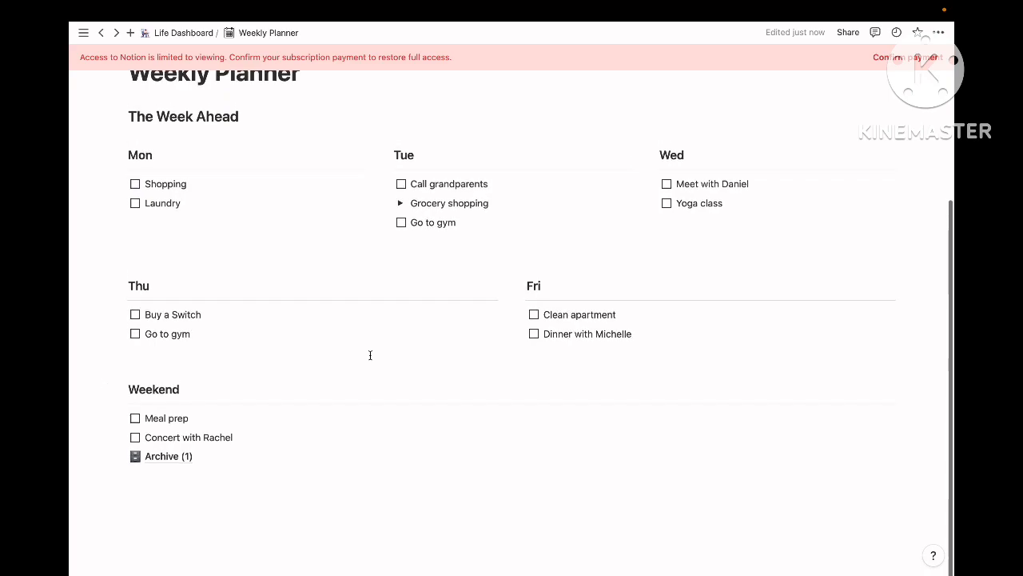
{"action": "scroll", "coordinate": [406, 336], "scroll_direction": "down", "scroll_amount": 1}
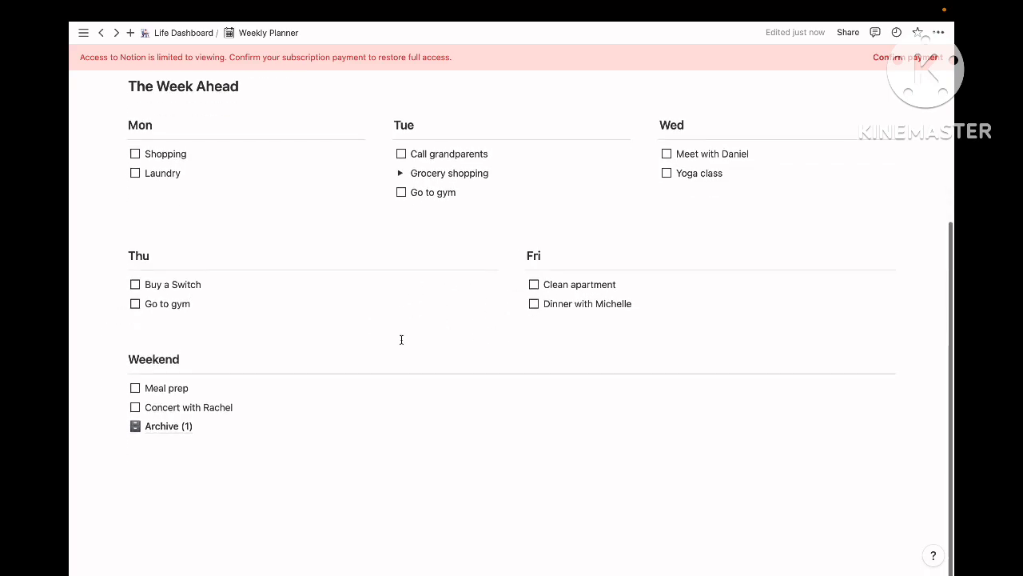
Step: Try a reminder for tomorrow at 9:00 AM on Monday's Laundry to-do, and remove it again
{"action": "left_click", "coordinate": [203, 172]}
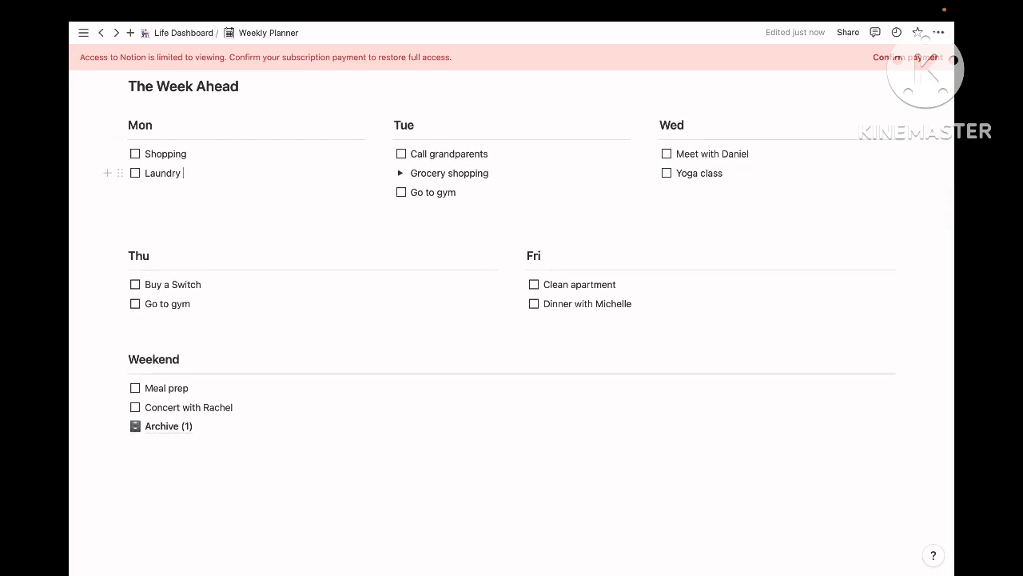
{"action": "type", "text": "@"}
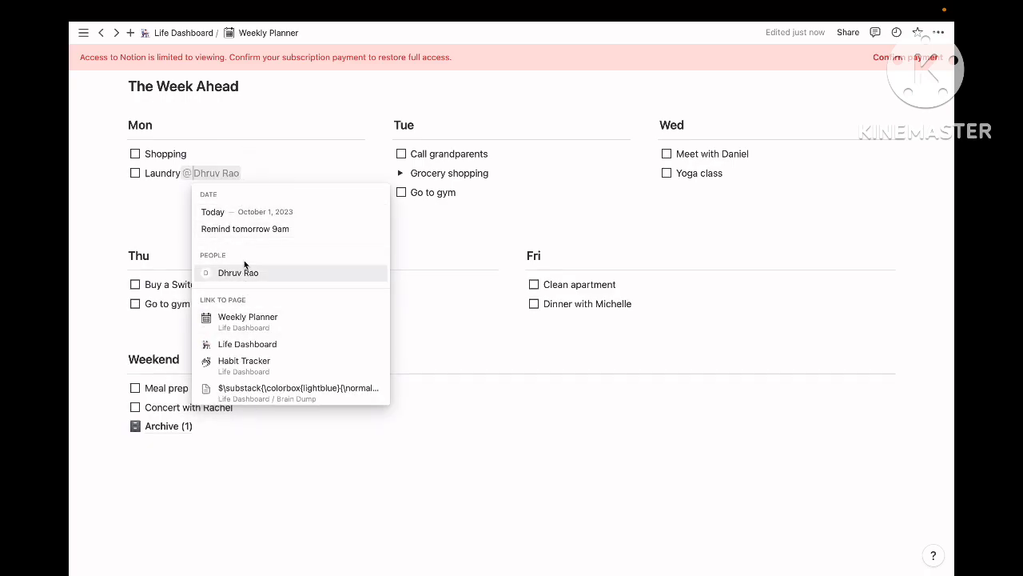
{"action": "left_click", "coordinate": [254, 228]}
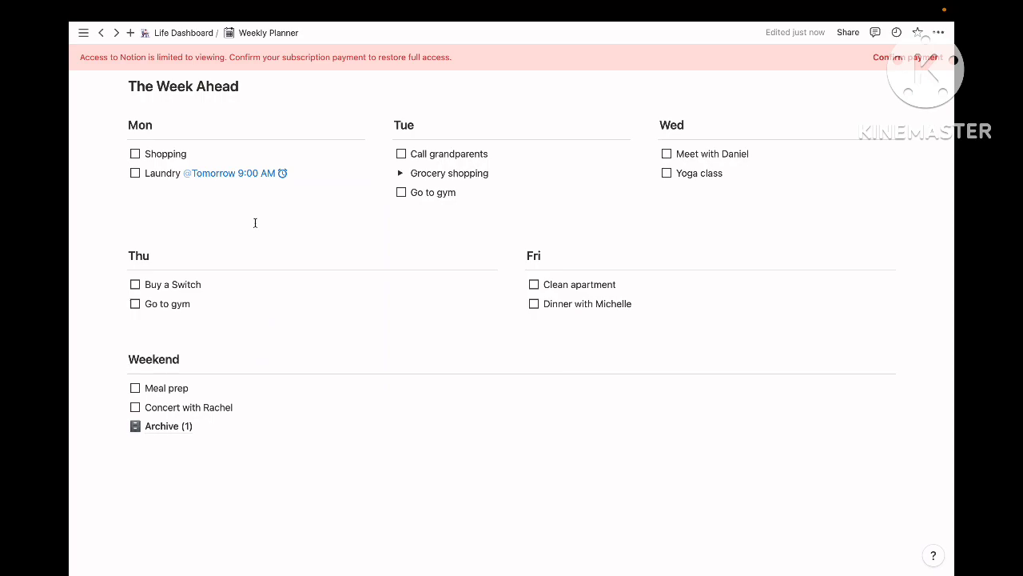
{"action": "left_click", "coordinate": [258, 178]}
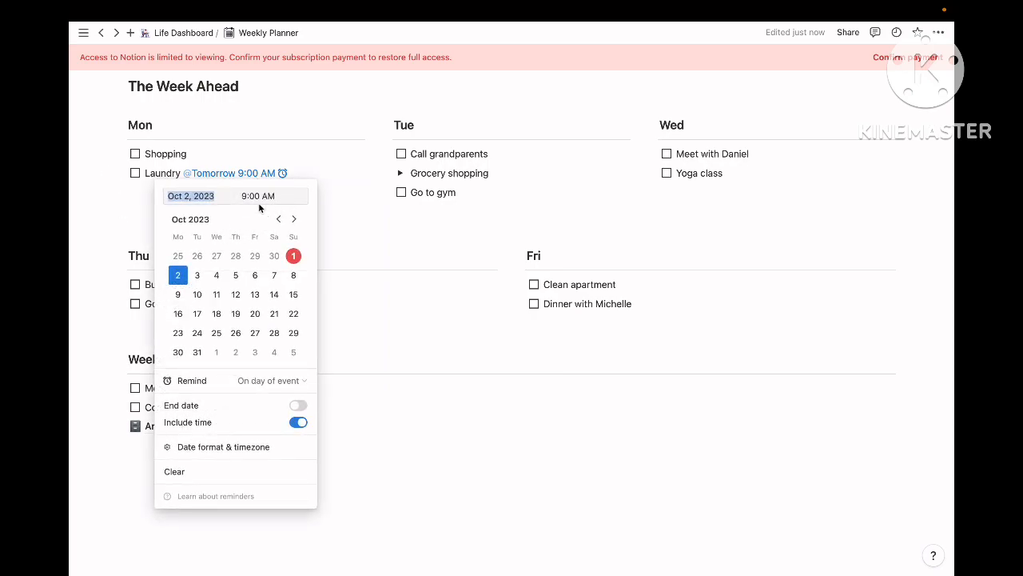
{"action": "left_click", "coordinate": [206, 197]}
{"action": "left_click", "coordinate": [301, 172]}
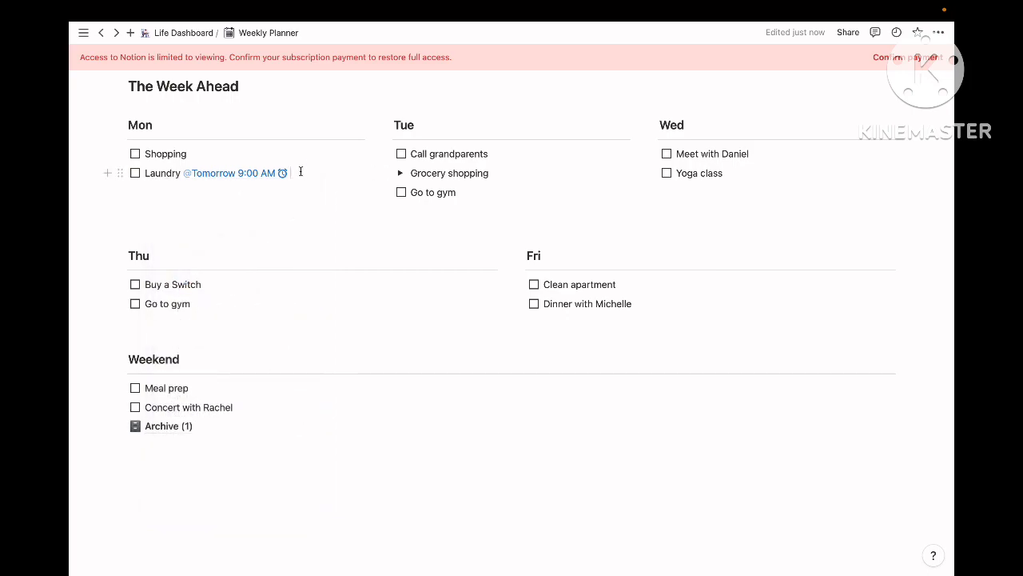
{"action": "key", "text": "BackSpace"}
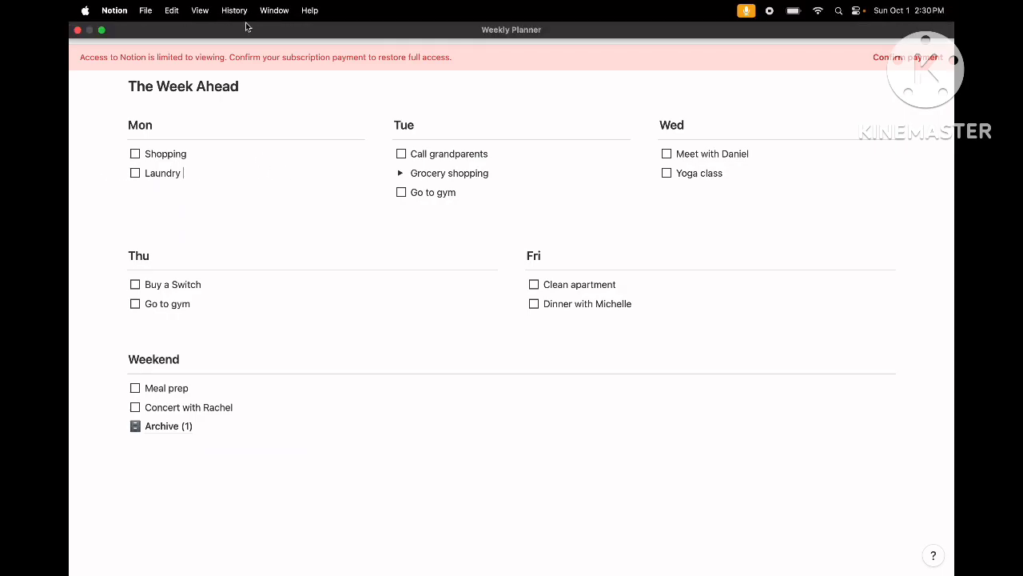
Step: Return to the Life Dashboard and open the Habit Tracker page from the Daily section
{"action": "scroll", "coordinate": [251, 167], "scroll_direction": "up", "scroll_amount": 5}
{"action": "left_click", "coordinate": [183, 33]}
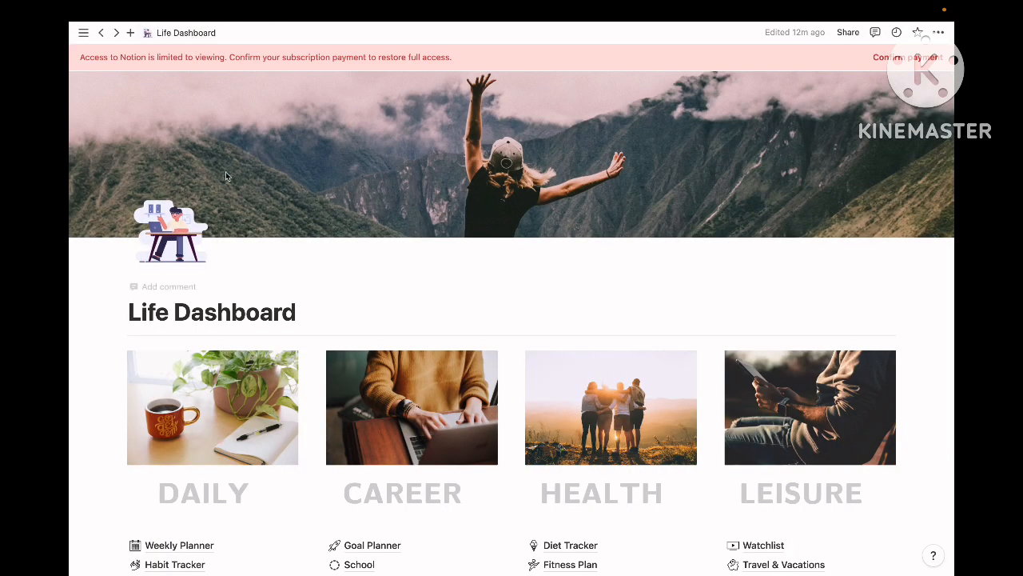
{"action": "scroll", "coordinate": [240, 354], "scroll_direction": "down", "scroll_amount": 3}
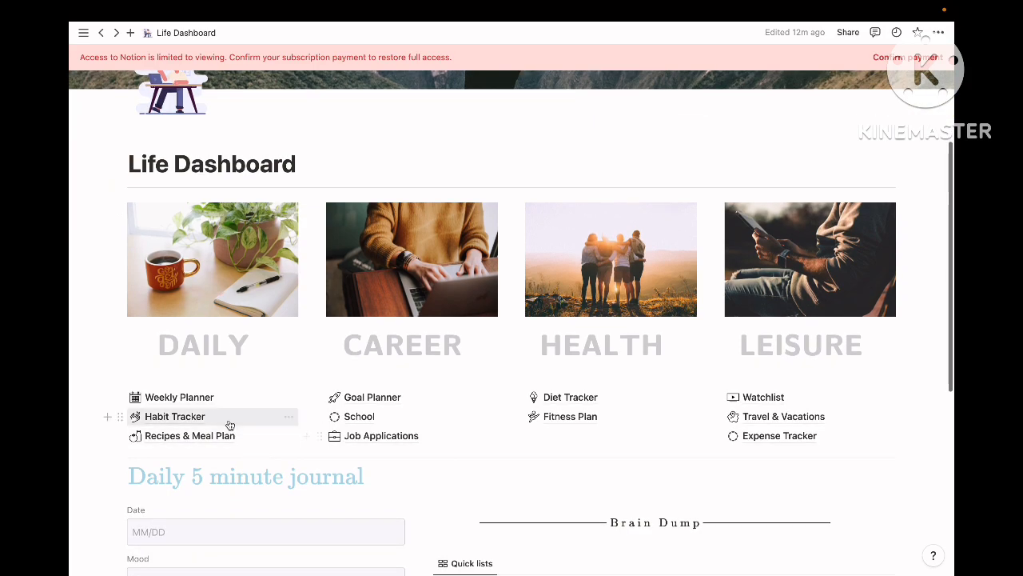
{"action": "left_click", "coordinate": [228, 421]}
Step: Mark the Read Book habit as done for Monday and Sunday in the Daily Habits table
{"action": "scroll", "coordinate": [271, 445], "scroll_direction": "down", "scroll_amount": 3}
{"action": "scroll", "coordinate": [276, 435], "scroll_direction": "down", "scroll_amount": 1}
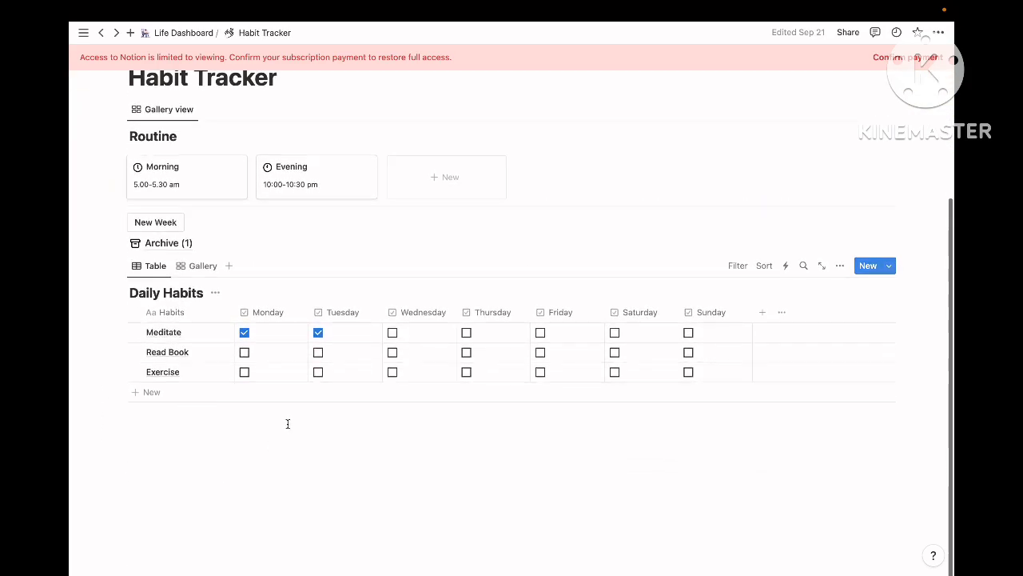
{"action": "scroll", "coordinate": [354, 339], "scroll_direction": "up", "scroll_amount": 1}
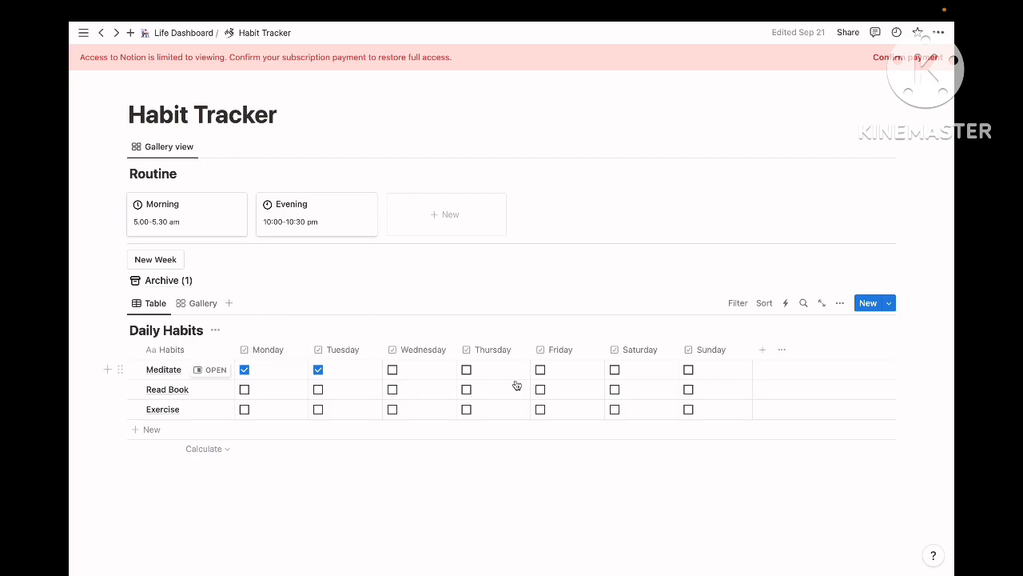
{"action": "scroll", "coordinate": [298, 321], "scroll_direction": "down", "scroll_amount": 1}
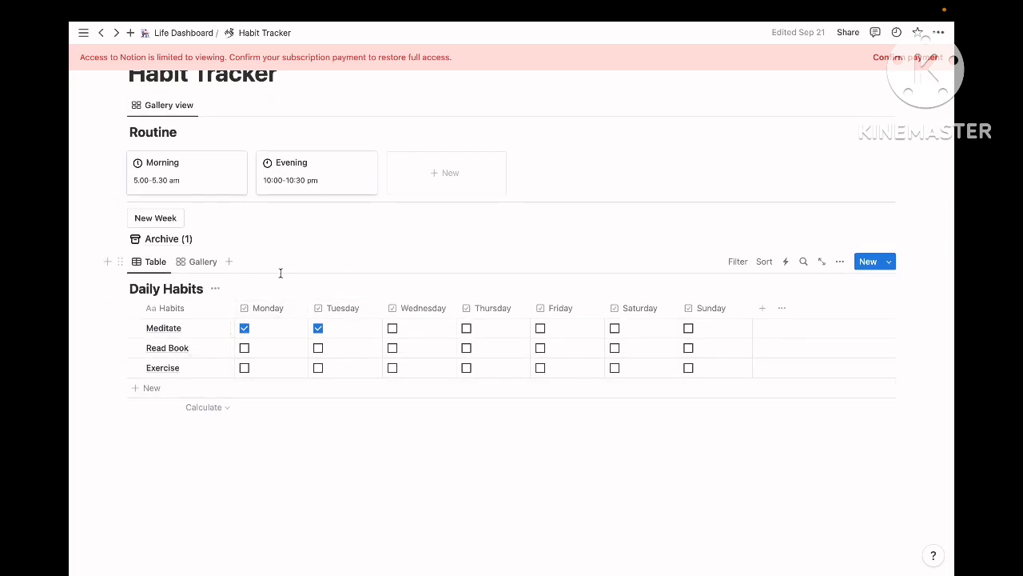
{"action": "scroll", "coordinate": [323, 367], "scroll_direction": "down", "scroll_amount": 1}
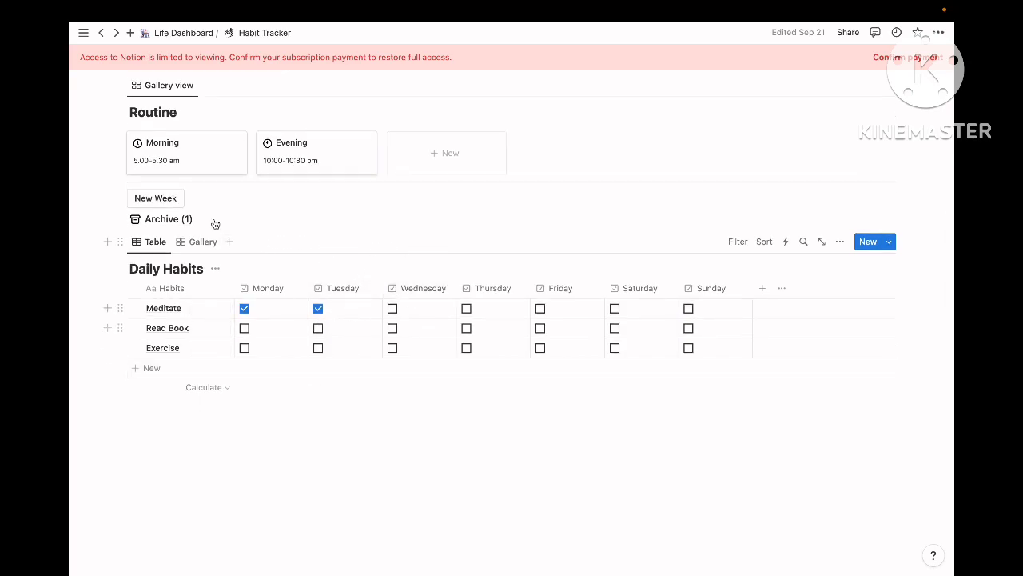
{"action": "left_click", "coordinate": [245, 330]}
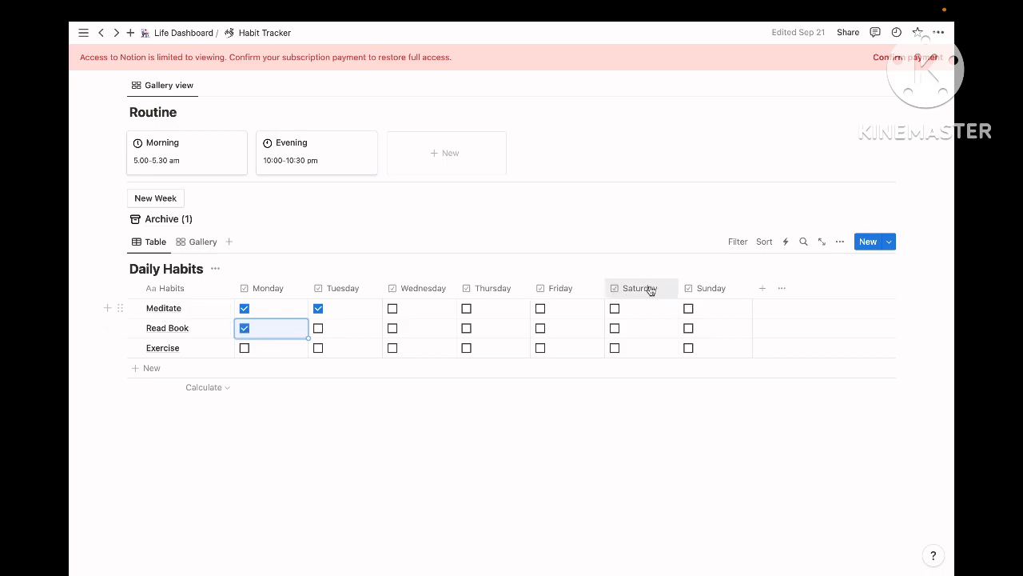
{"action": "left_click", "coordinate": [688, 329]}
Step: Generate a new week's Daily Habits table above the archive on the Habit Tracker page
{"action": "scroll", "coordinate": [590, 317], "scroll_direction": "up", "scroll_amount": 1}
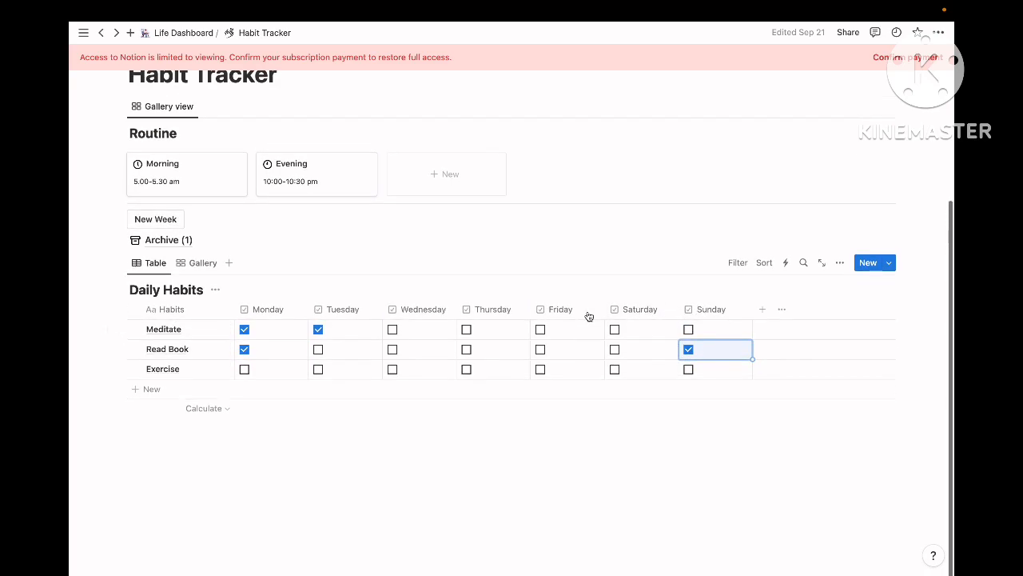
{"action": "left_click", "coordinate": [177, 221]}
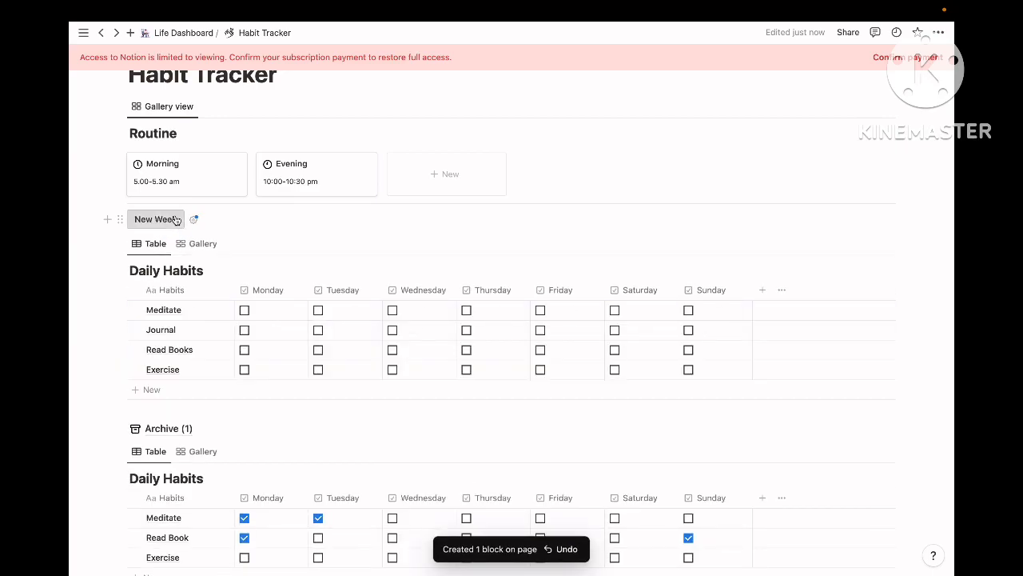
Step: View the list of activities in the Evening routine's page, and close it
{"action": "scroll", "coordinate": [408, 206], "scroll_direction": "down", "scroll_amount": 2}
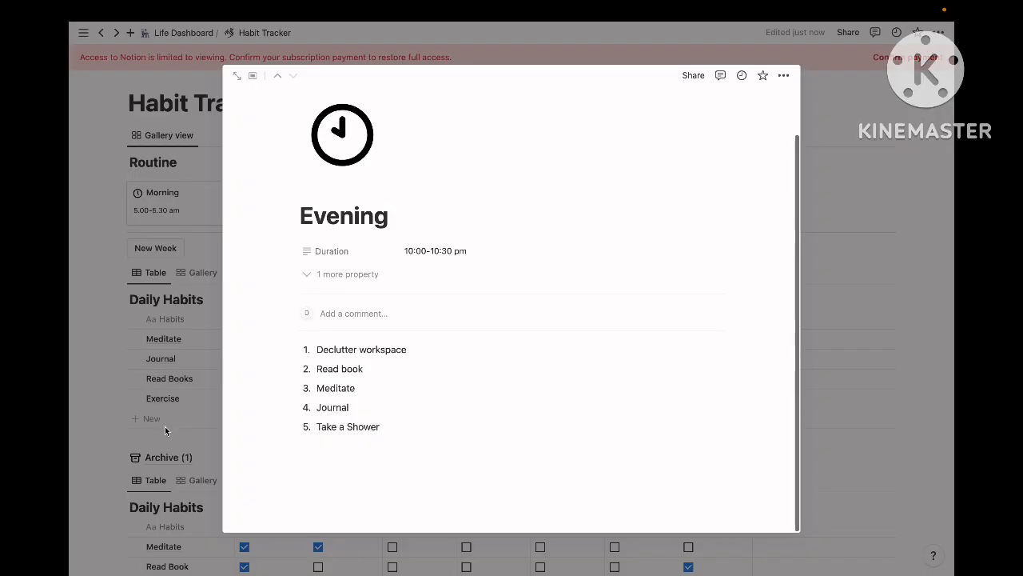
{"action": "left_click", "coordinate": [189, 299]}
{"action": "scroll", "coordinate": [189, 300], "scroll_direction": "up", "scroll_amount": 4}
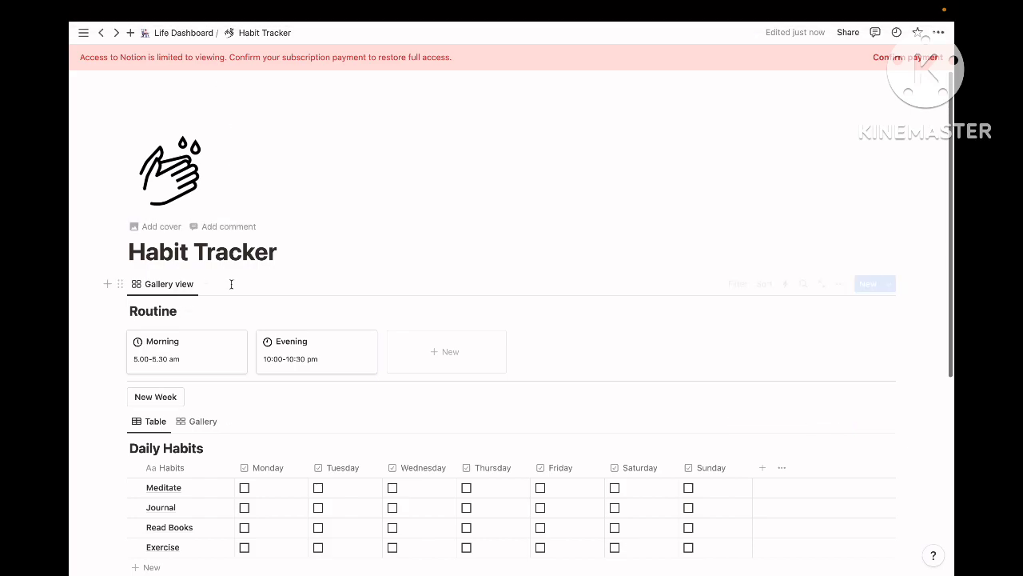
Step: Mark the Exercise habit as done for Monday in the new week's Daily Habits table
{"action": "scroll", "coordinate": [231, 283], "scroll_direction": "down", "scroll_amount": 4}
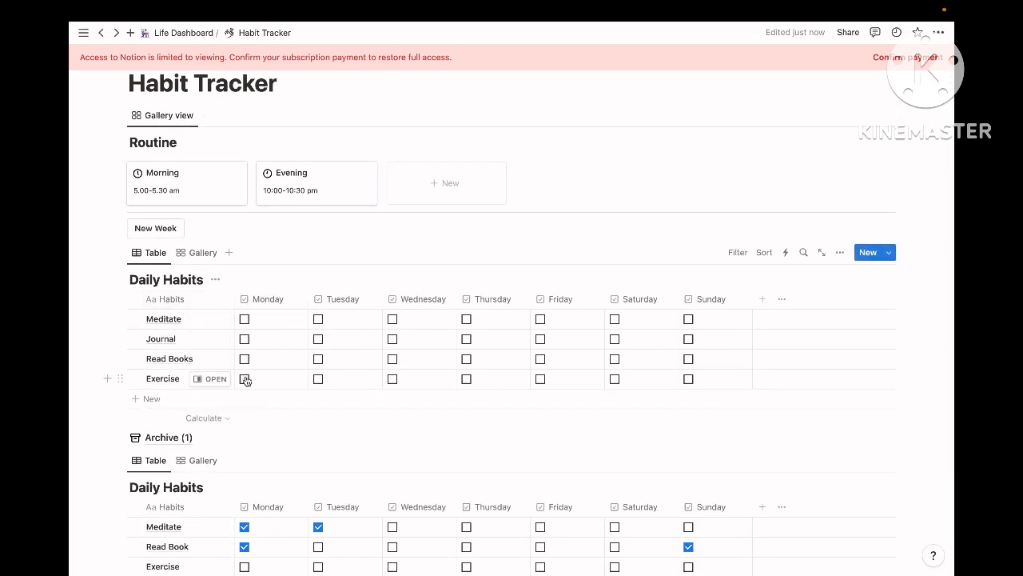
{"action": "scroll", "coordinate": [245, 380], "scroll_direction": "down", "scroll_amount": 2}
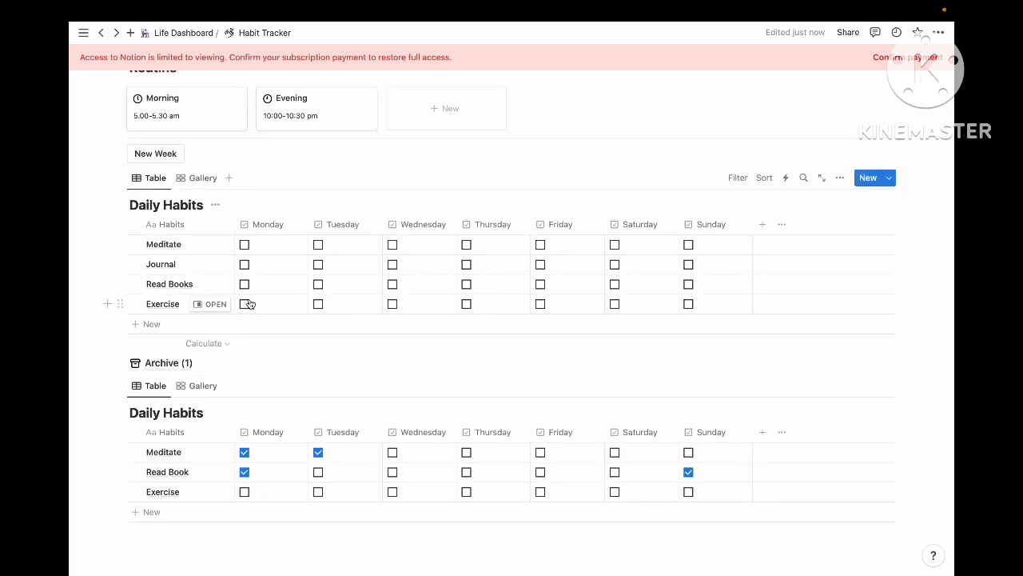
{"action": "left_click", "coordinate": [246, 303]}
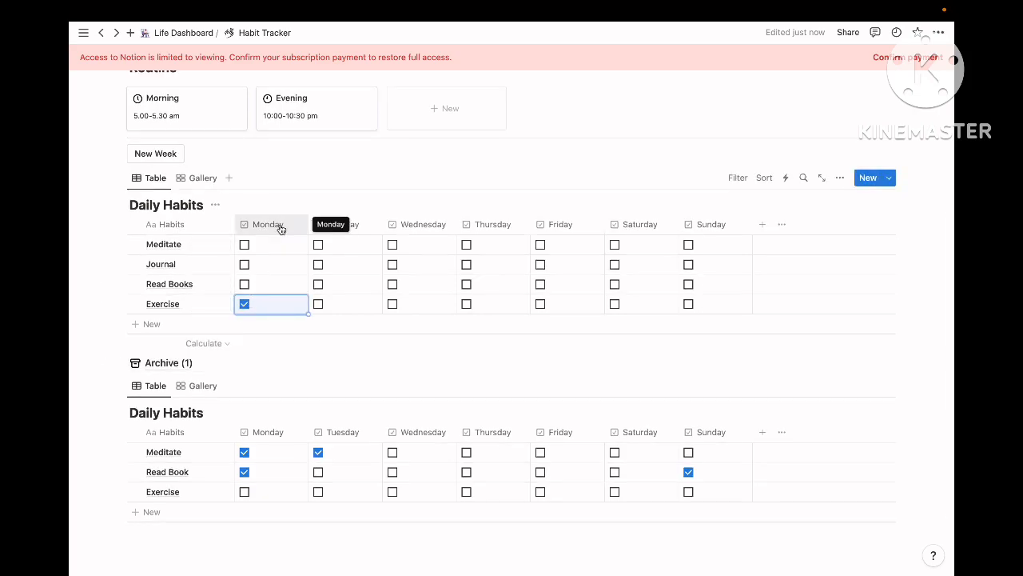
{"action": "left_click", "coordinate": [248, 304]}
{"action": "left_click", "coordinate": [249, 304]}
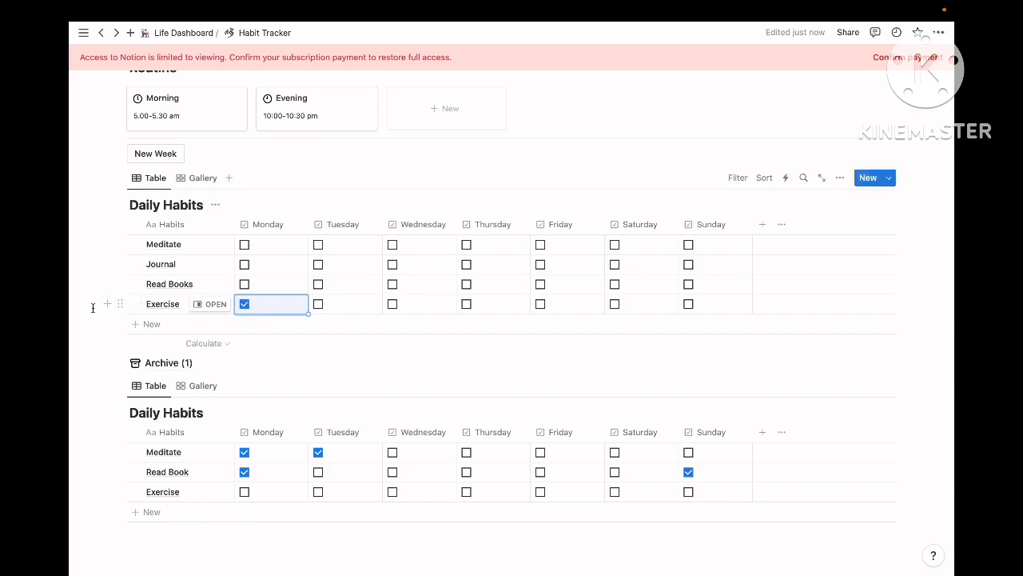
{"action": "left_click", "coordinate": [92, 307]}
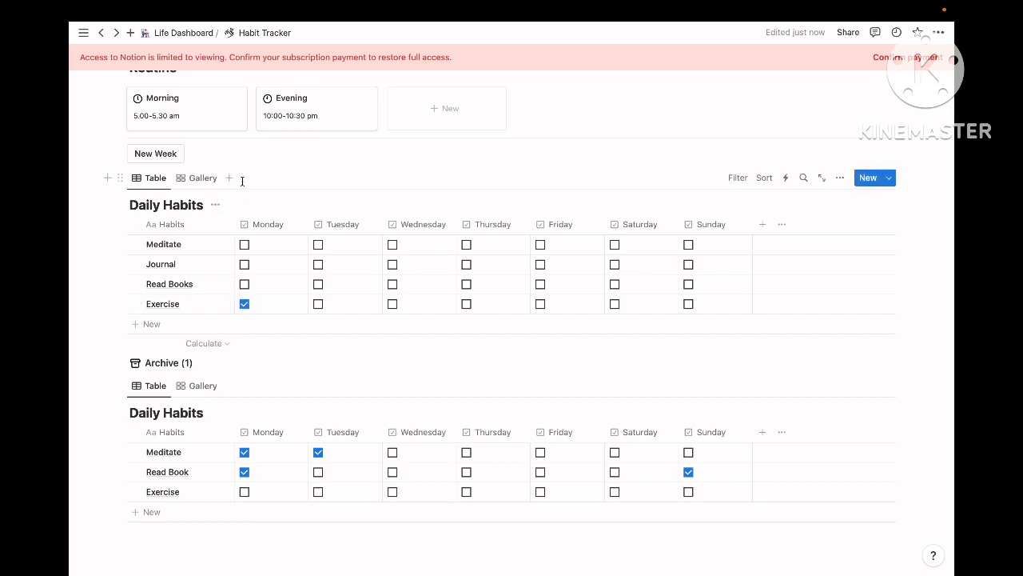
{"action": "scroll", "coordinate": [242, 180], "scroll_direction": "up", "scroll_amount": 1}
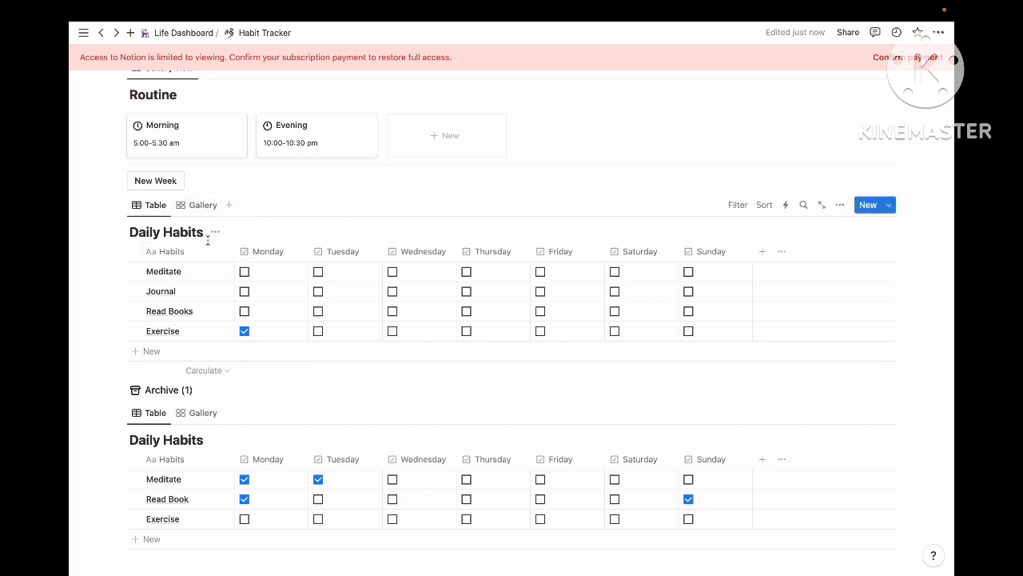
{"action": "scroll", "coordinate": [208, 240], "scroll_direction": "up", "scroll_amount": 1}
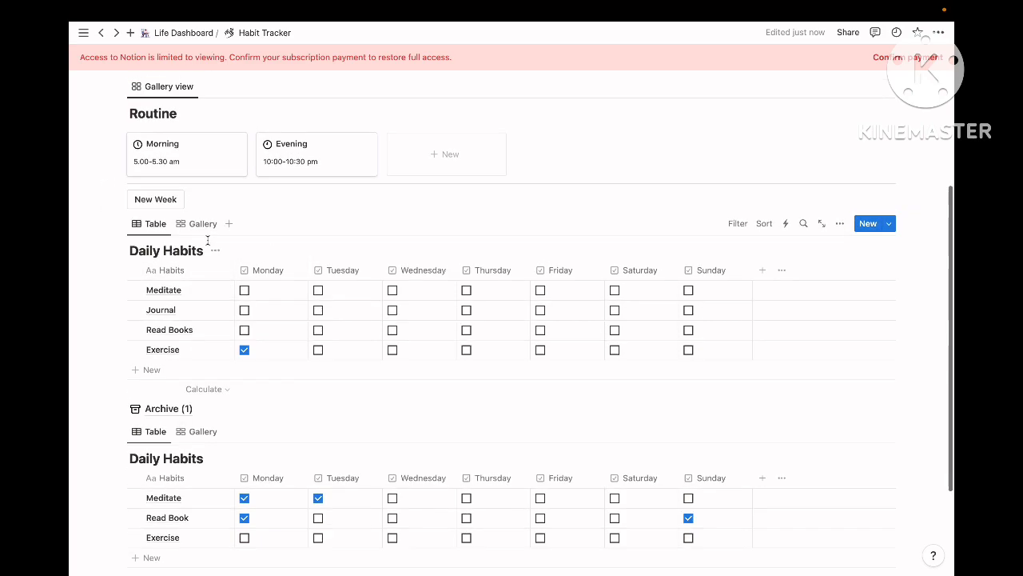
Step: Generate another new week's Daily Habits table on the Habit Tracker page and look over the earlier weeks' tables down to the archive
{"action": "left_click", "coordinate": [174, 206]}
{"action": "scroll", "coordinate": [206, 333], "scroll_direction": "down", "scroll_amount": 3}
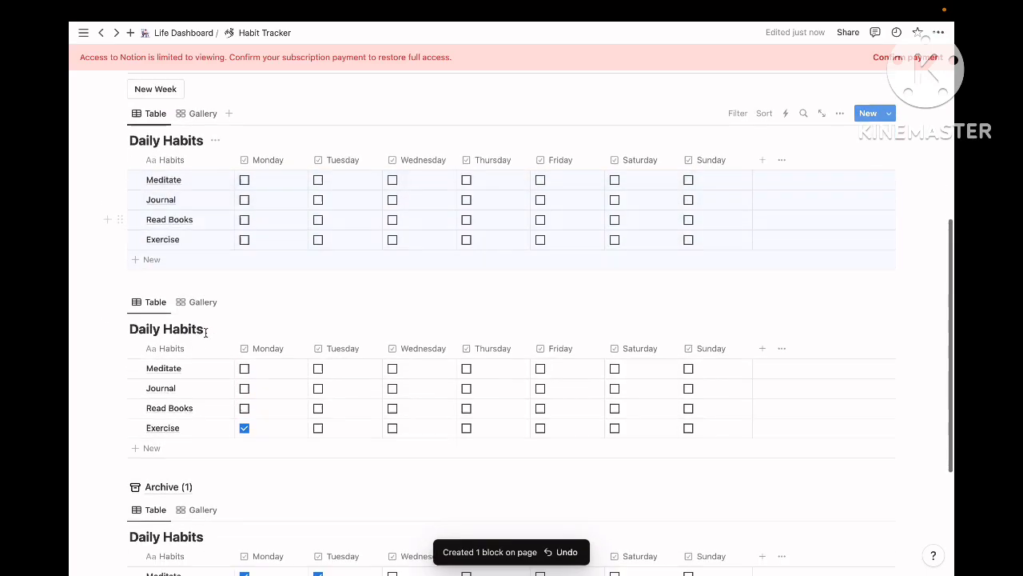
{"action": "scroll", "coordinate": [206, 331], "scroll_direction": "up", "scroll_amount": 3}
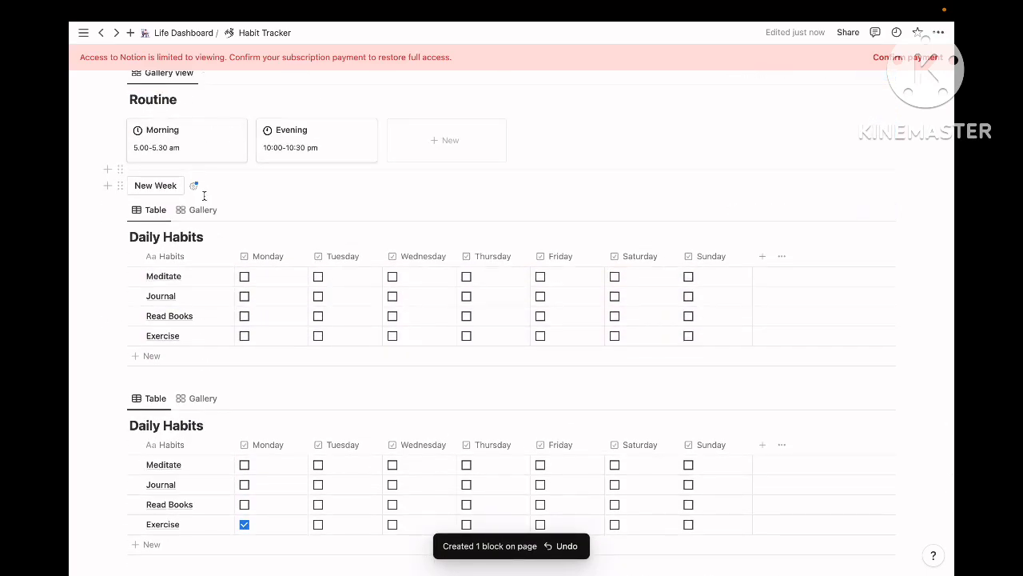
{"action": "left_click", "coordinate": [211, 184]}
{"action": "scroll", "coordinate": [214, 296], "scroll_direction": "down", "scroll_amount": 5}
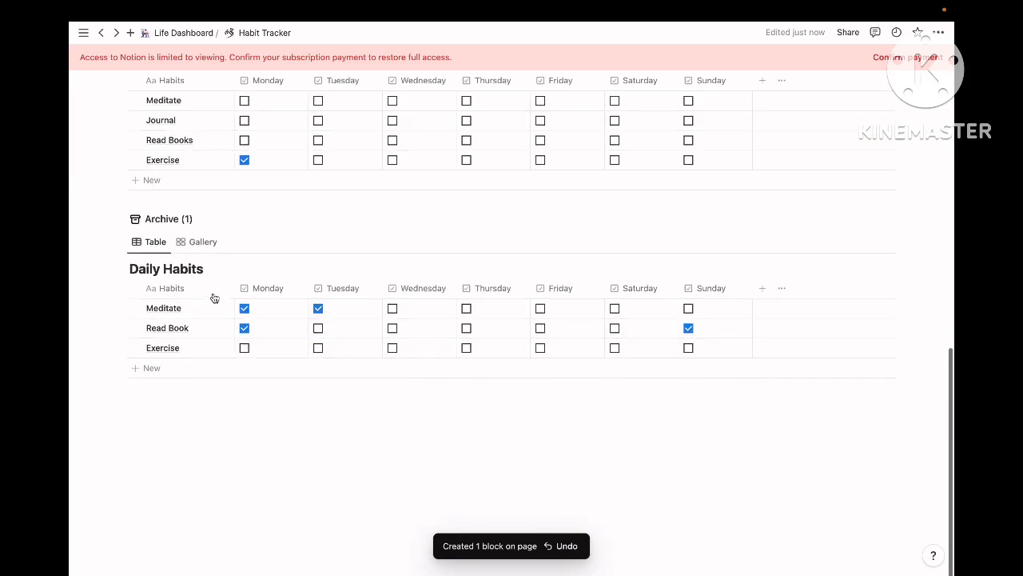
{"action": "scroll", "coordinate": [215, 298], "scroll_direction": "up", "scroll_amount": 5}
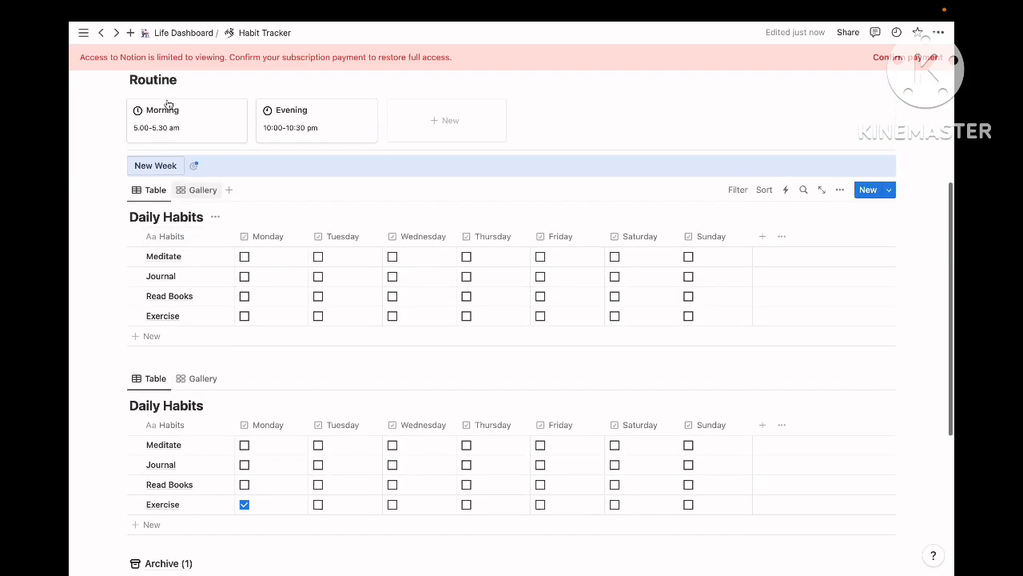
Step: Go back to the Life Dashboard, open the Expense Tracker page and look over its recent expenses and categories
{"action": "left_click", "coordinate": [174, 35]}
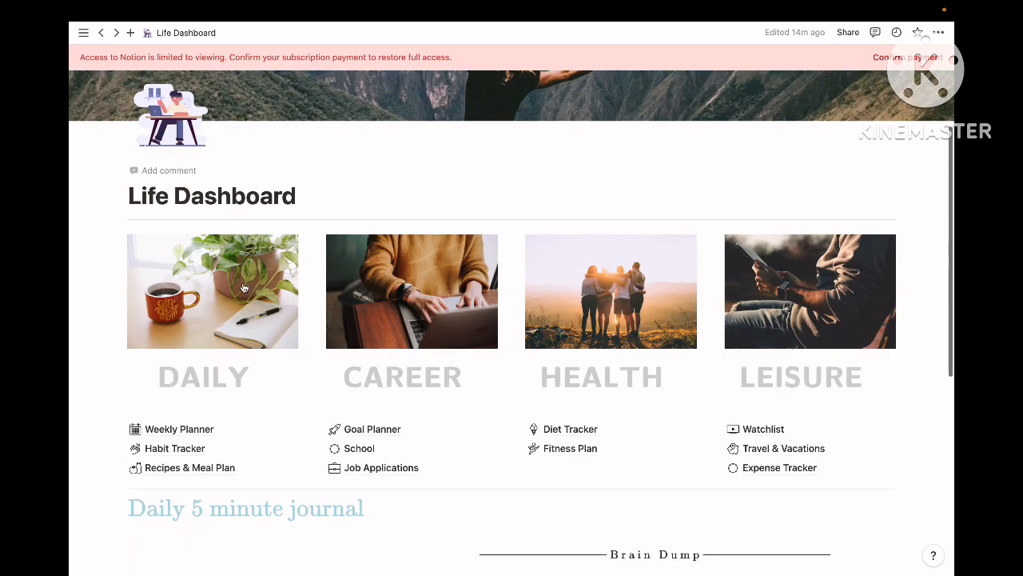
{"action": "scroll", "coordinate": [243, 482], "scroll_direction": "down", "scroll_amount": 3}
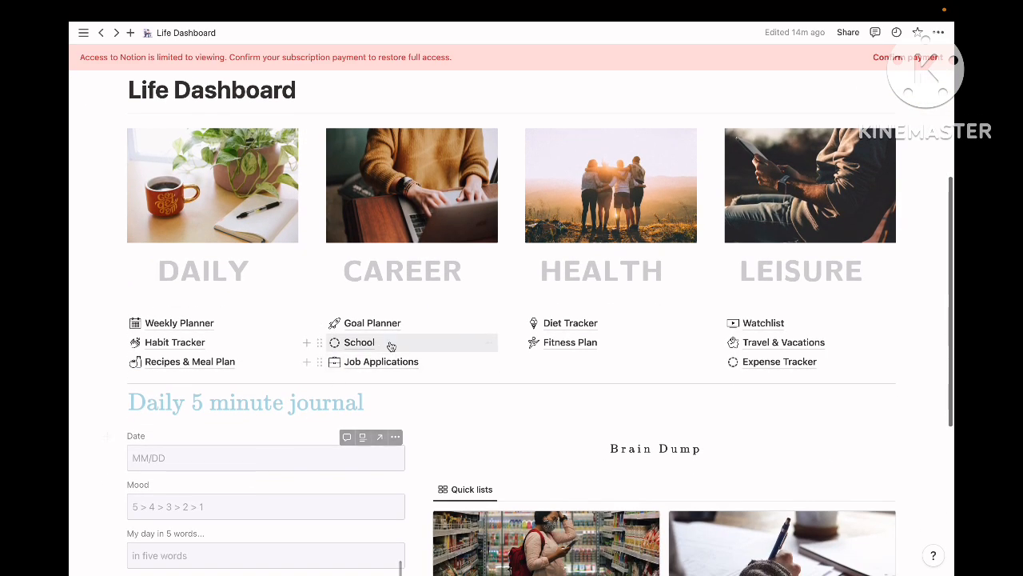
{"action": "mouse_move", "coordinate": [391, 346]}
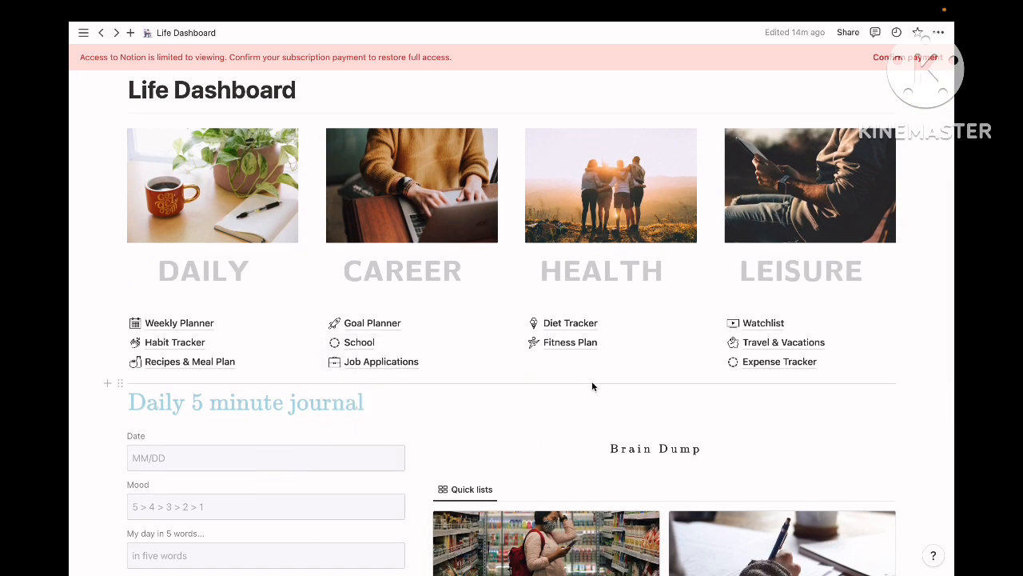
{"action": "left_click", "coordinate": [779, 364]}
{"action": "scroll", "coordinate": [525, 363], "scroll_direction": "down", "scroll_amount": 1}
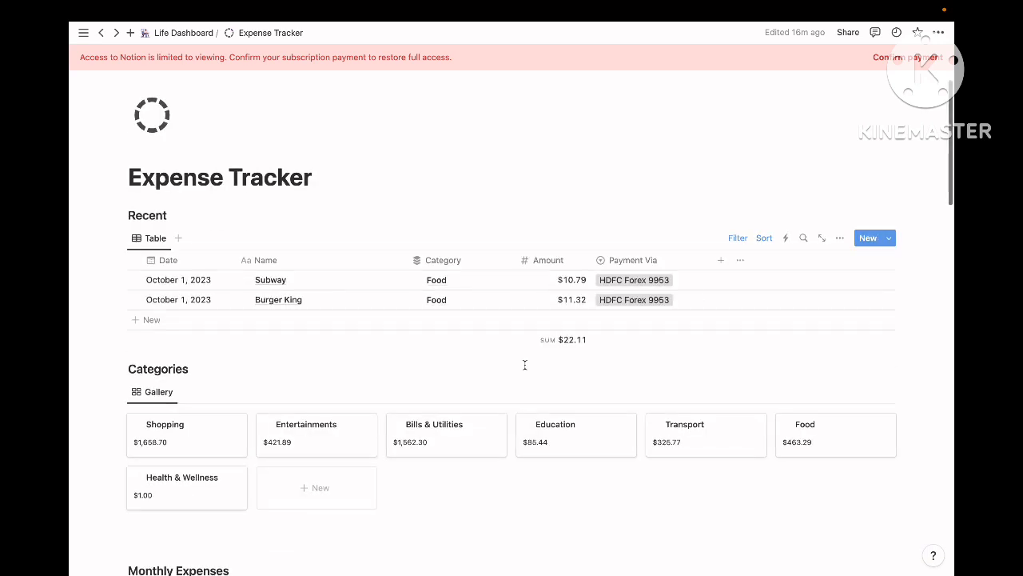
{"action": "scroll", "coordinate": [430, 421], "scroll_direction": "down", "scroll_amount": 5}
{"action": "scroll", "coordinate": [430, 420], "scroll_direction": "up", "scroll_amount": 5}
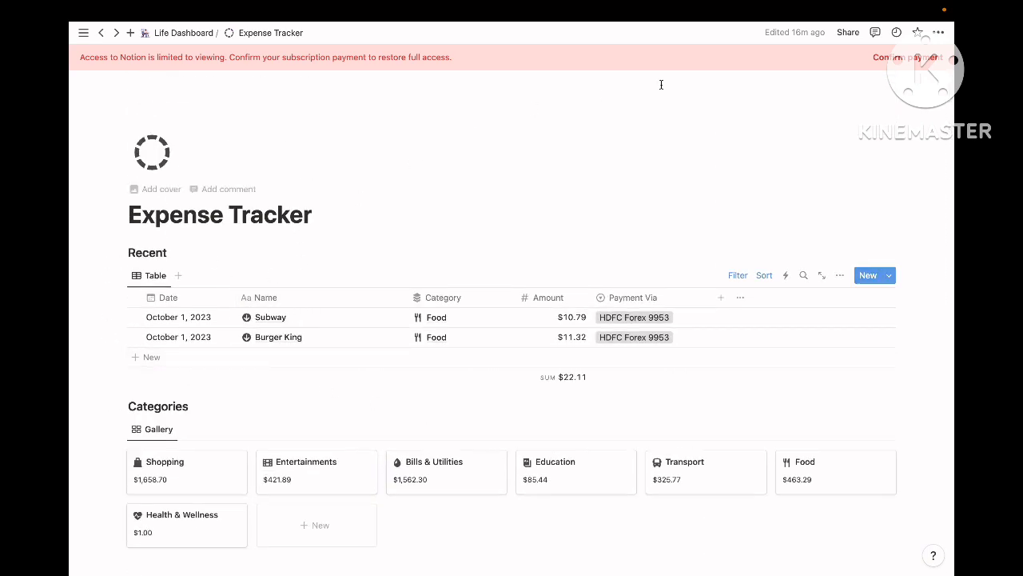
{"action": "scroll", "coordinate": [381, 407], "scroll_direction": "down", "scroll_amount": 2}
{"action": "scroll", "coordinate": [378, 407], "scroll_direction": "up", "scroll_amount": 2}
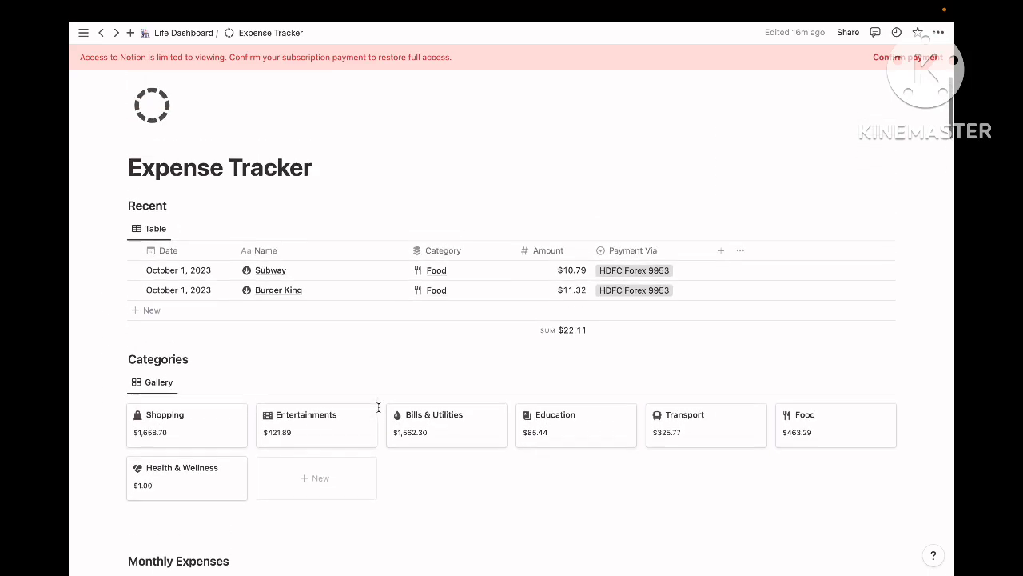
Step: Add a new expense named Starbucks to the Recent table of the Expense Tracker
{"action": "left_click", "coordinate": [251, 358]}
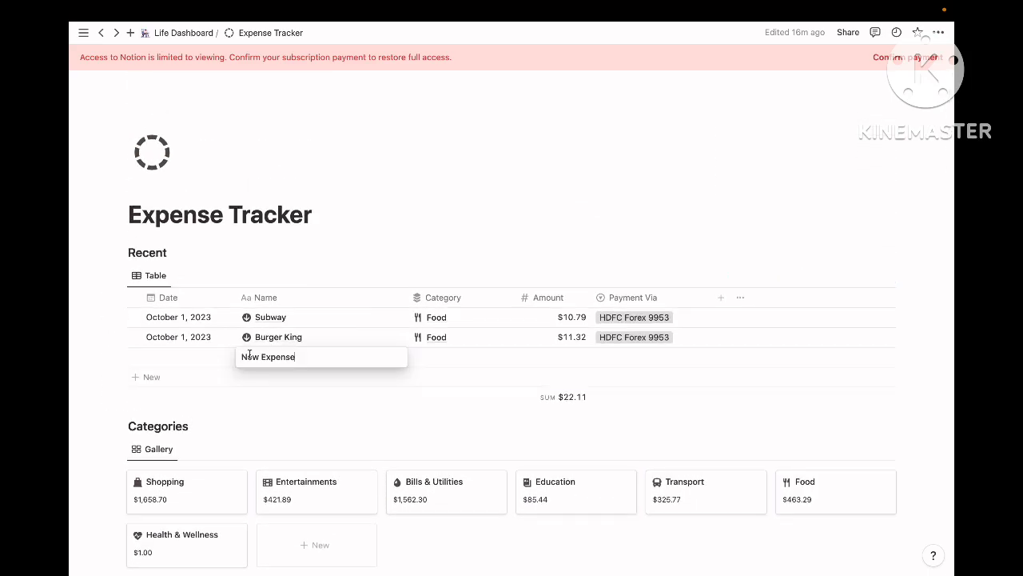
{"action": "key", "text": "BackSpace"}
{"action": "key", "text": "BackSpace"}
{"action": "key", "text": "BackSpace"}
{"action": "key", "text": "BackSpace"}
{"action": "key", "text": "BackSpace"}
{"action": "key", "text": "BackSpace"}
{"action": "key", "text": "BackSpace"}
{"action": "key", "text": "BackSpace"}
{"action": "key", "text": "BackSpace"}
{"action": "key", "text": "BackSpace"}
{"action": "key", "text": "BackSpace"}
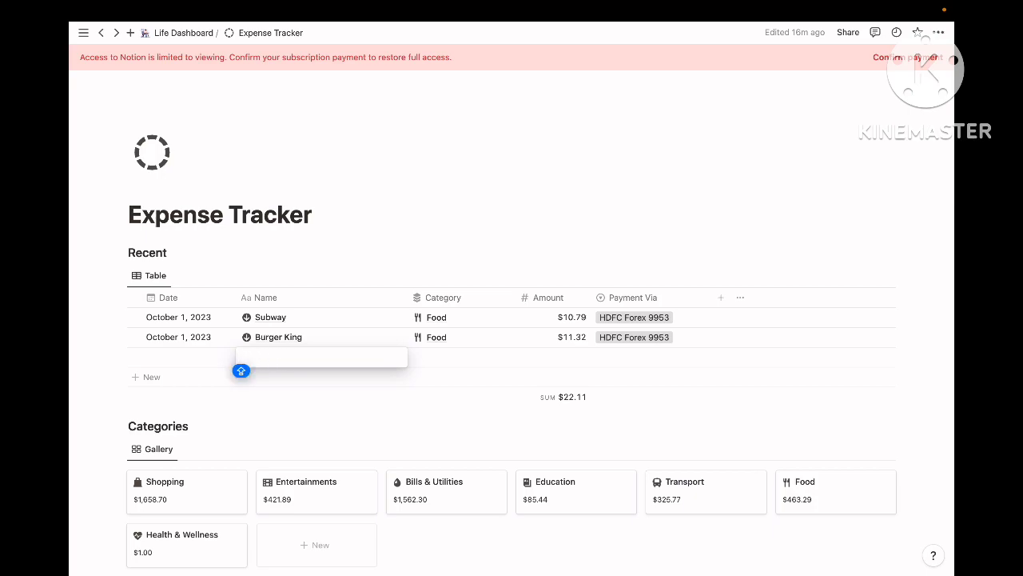
{"action": "type", "text": "Starbucks"}
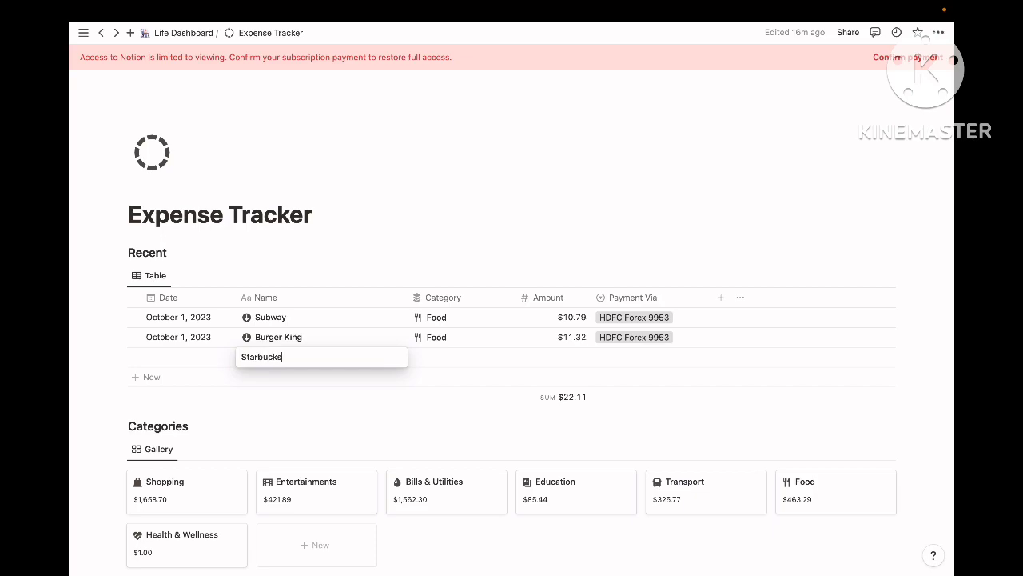
Step: View the category choices and the date picker for the Starbucks expense, and close both without choosing anything
{"action": "left_click", "coordinate": [432, 348]}
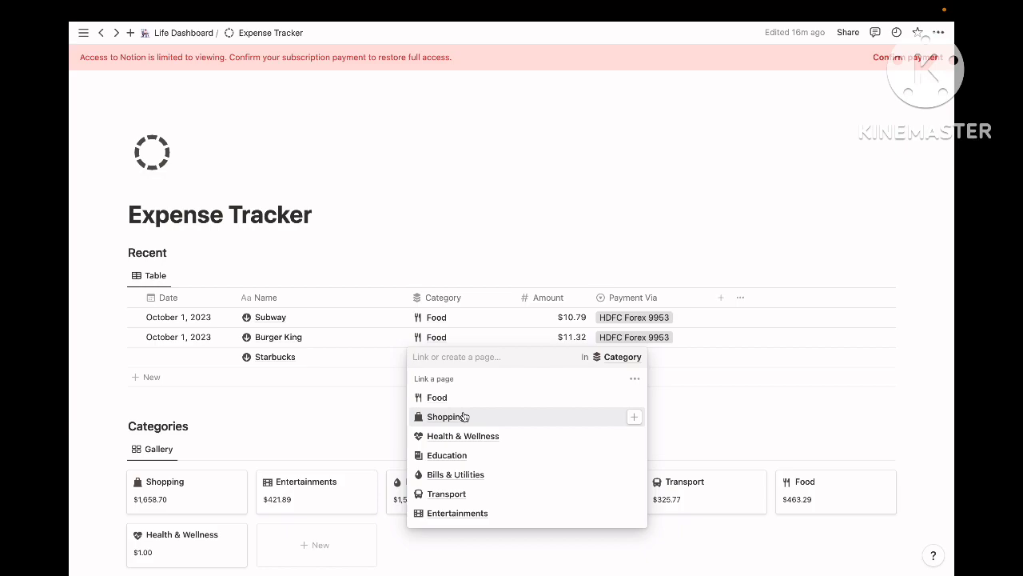
{"action": "left_click", "coordinate": [359, 408]}
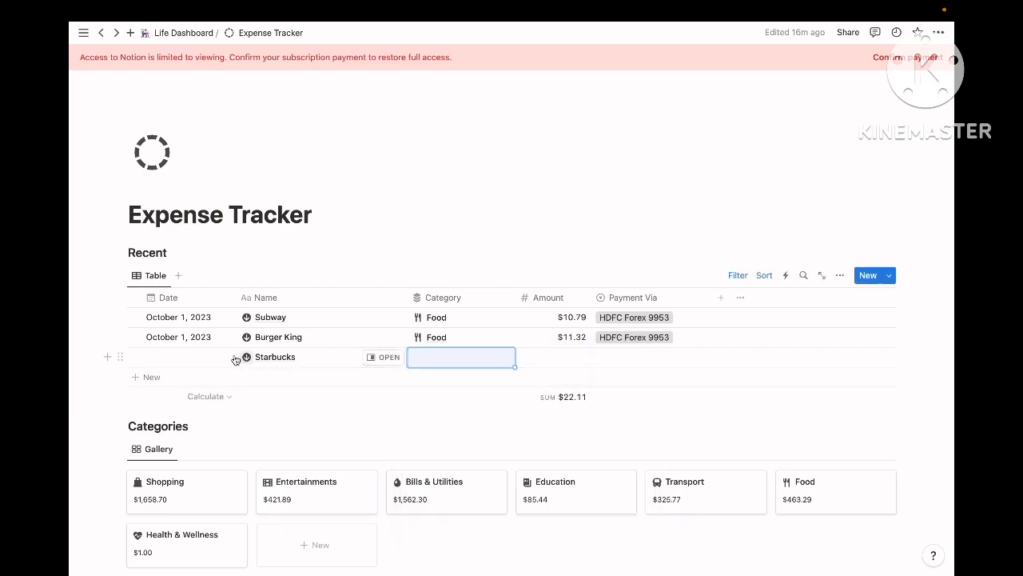
{"action": "left_click", "coordinate": [155, 356]}
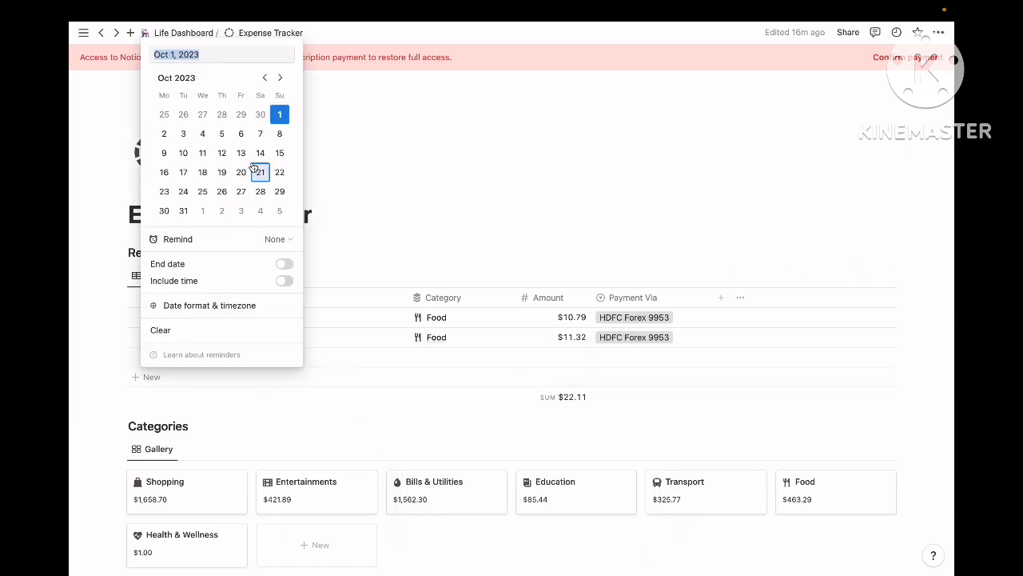
{"action": "left_click", "coordinate": [127, 350]}
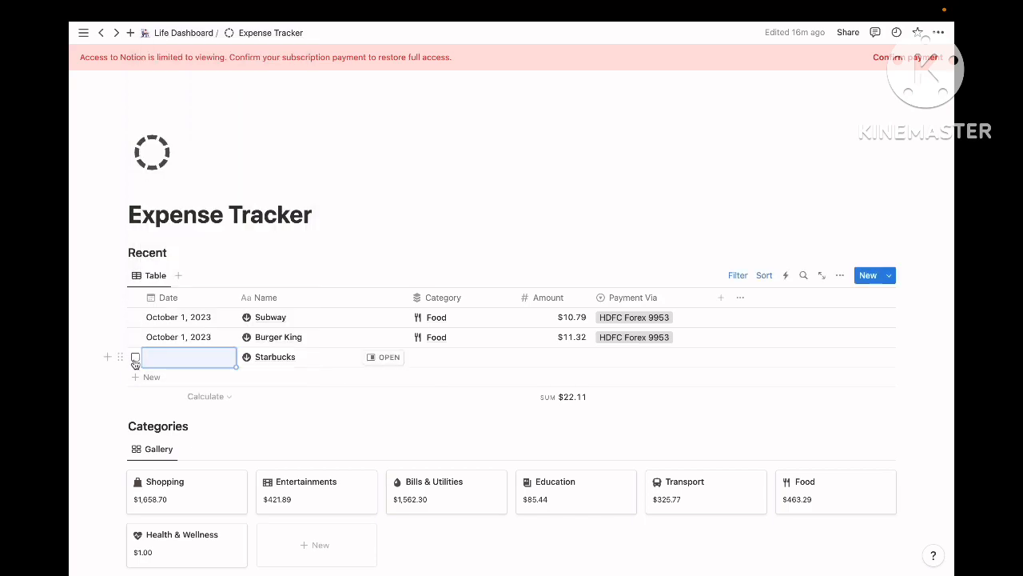
Step: Delete the Starbucks expense from the Recent table and return to the Life Dashboard
{"action": "left_click", "coordinate": [135, 358]}
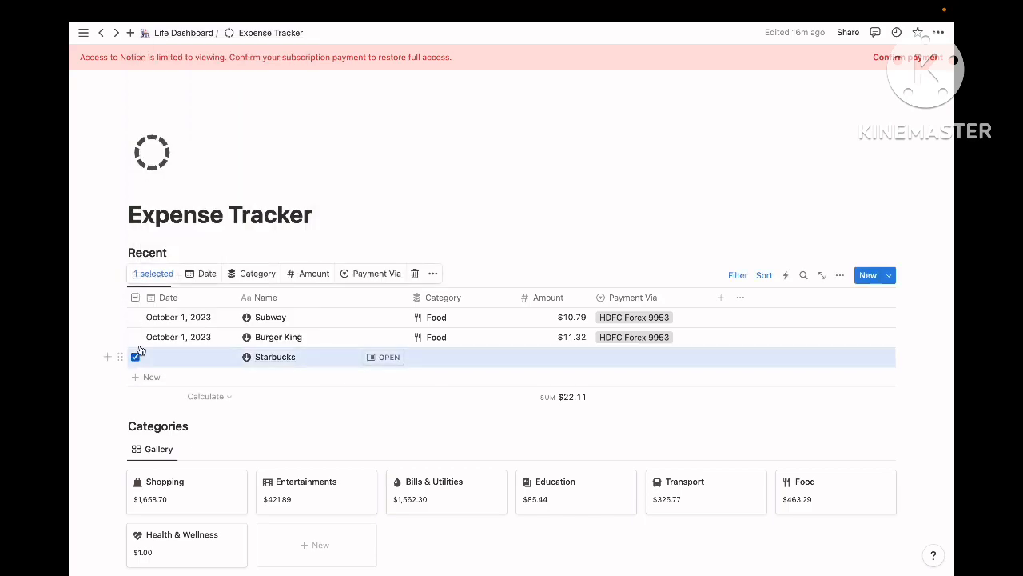
{"action": "left_click", "coordinate": [414, 273]}
{"action": "left_click", "coordinate": [184, 33]}
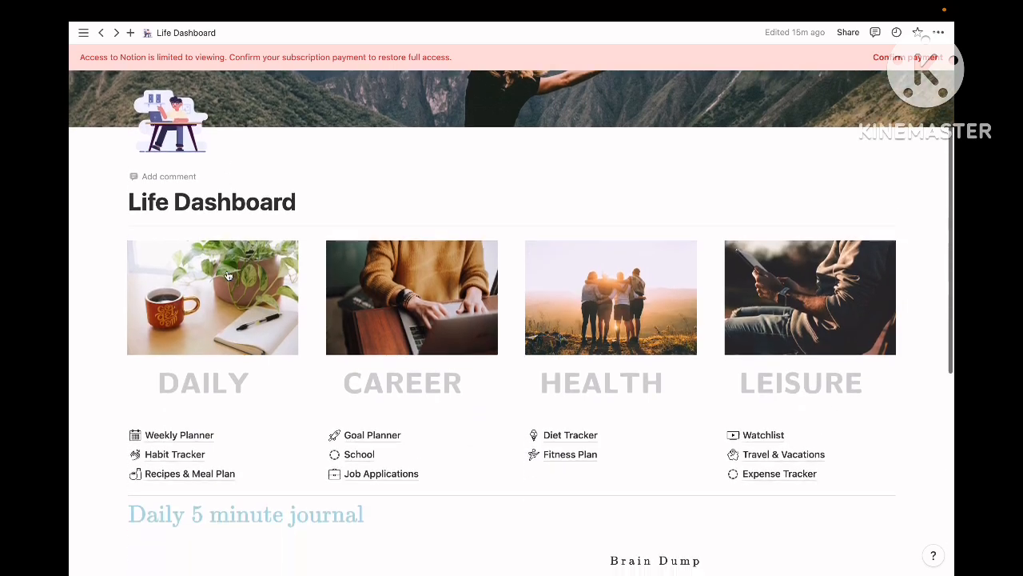
{"action": "scroll", "coordinate": [228, 275], "scroll_direction": "down", "scroll_amount": 6}
{"action": "scroll", "coordinate": [251, 460], "scroll_direction": "up", "scroll_amount": 8}
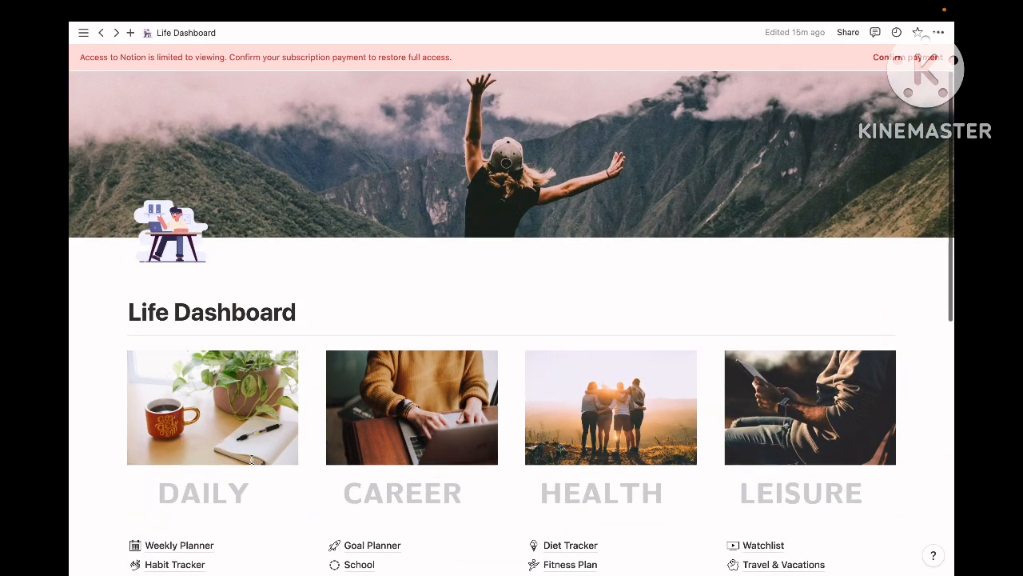
Step: Add a new page to the workspace and title it "vv"
{"action": "left_click", "coordinate": [83, 33]}
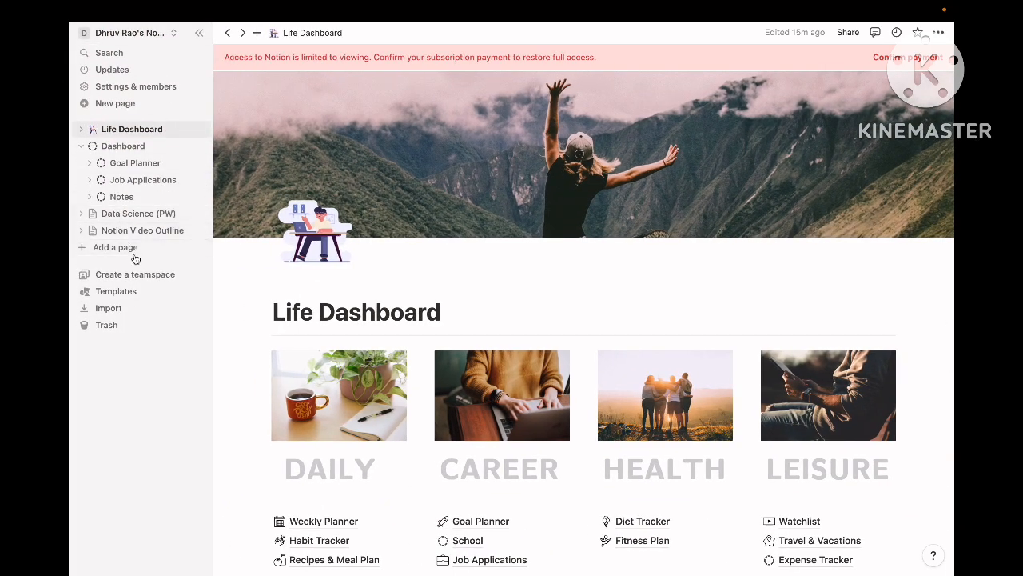
{"action": "left_click", "coordinate": [115, 247]}
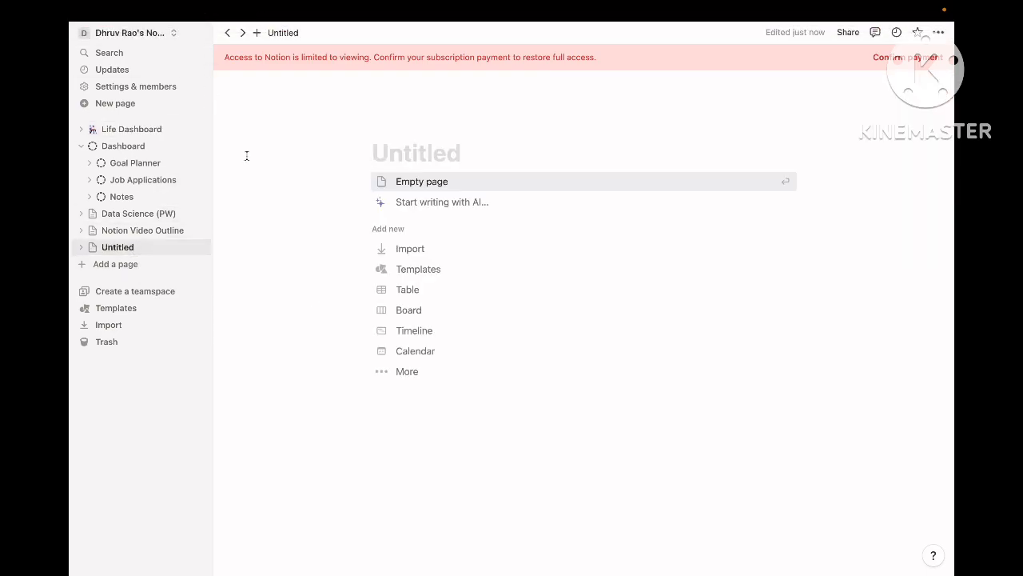
{"action": "left_click", "coordinate": [200, 33]}
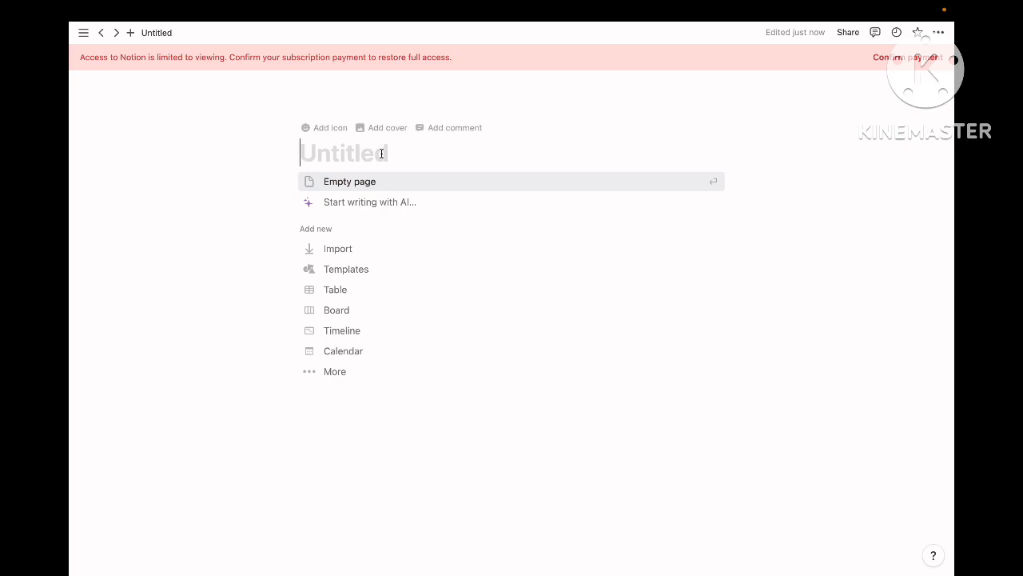
{"action": "type", "text": "vv"}
Step: Start the vv page as an empty page, view the list of basic blocks for its body, and clear the body again
{"action": "left_click", "coordinate": [336, 184]}
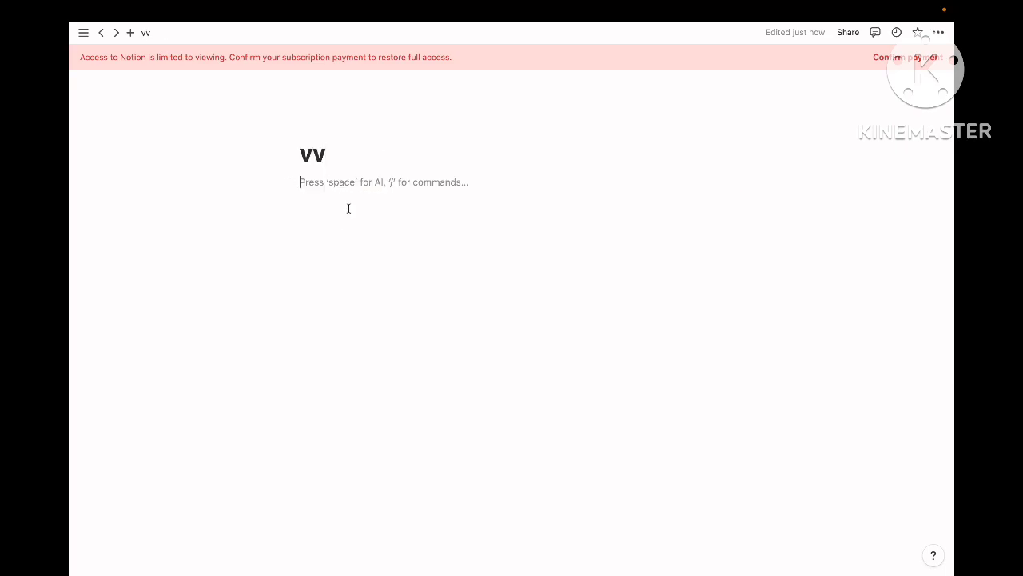
{"action": "type", "text": "i"}
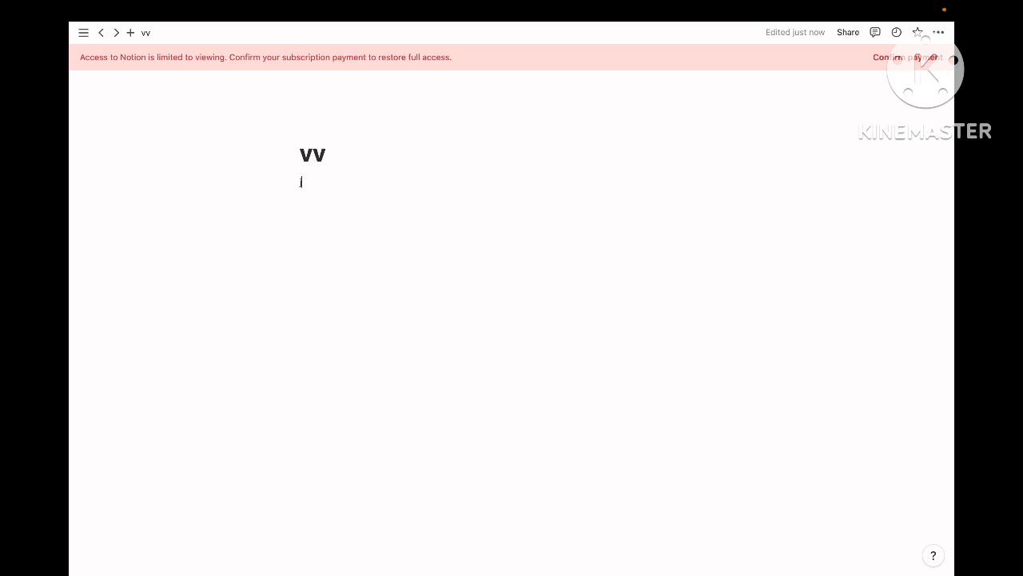
{"action": "key", "text": "BackSpace"}
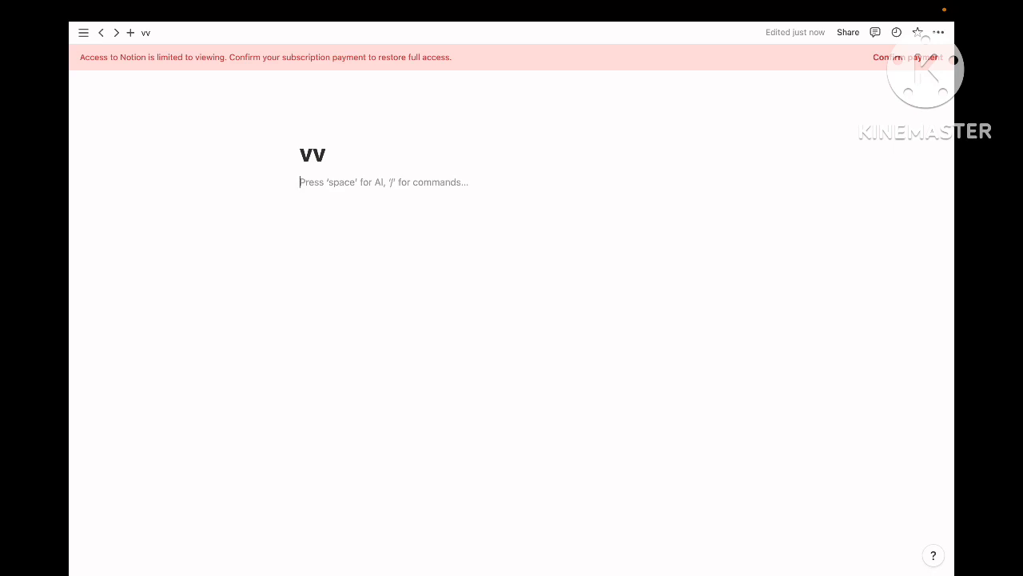
{"action": "type", "text": "/"}
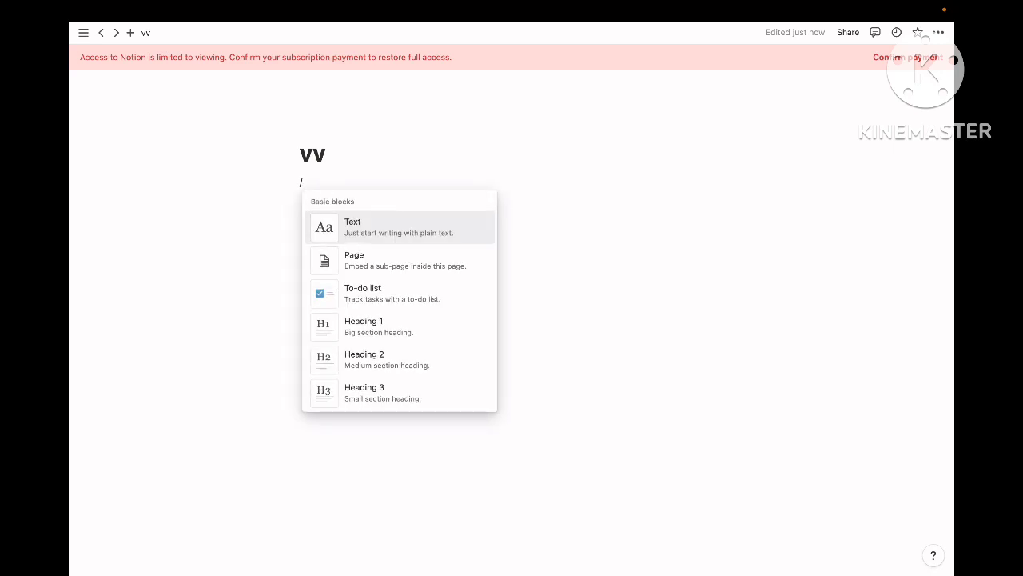
{"action": "key", "text": "BackSpace"}
{"action": "key", "text": "BackSpace"}
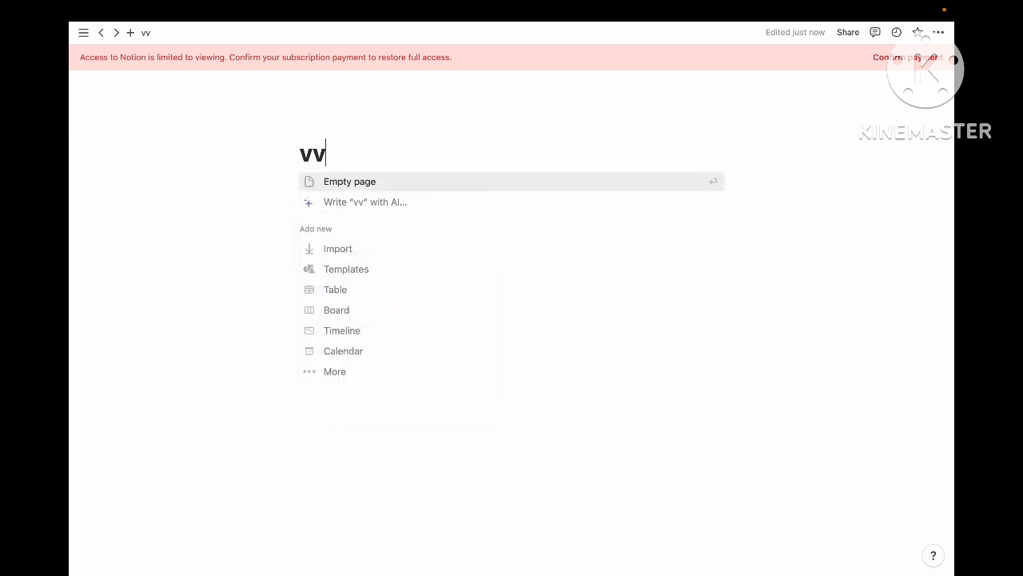
Step: Open the template gallery for the vv page, switch to the Work category and preview the To-do list template
{"action": "left_click", "coordinate": [361, 270]}
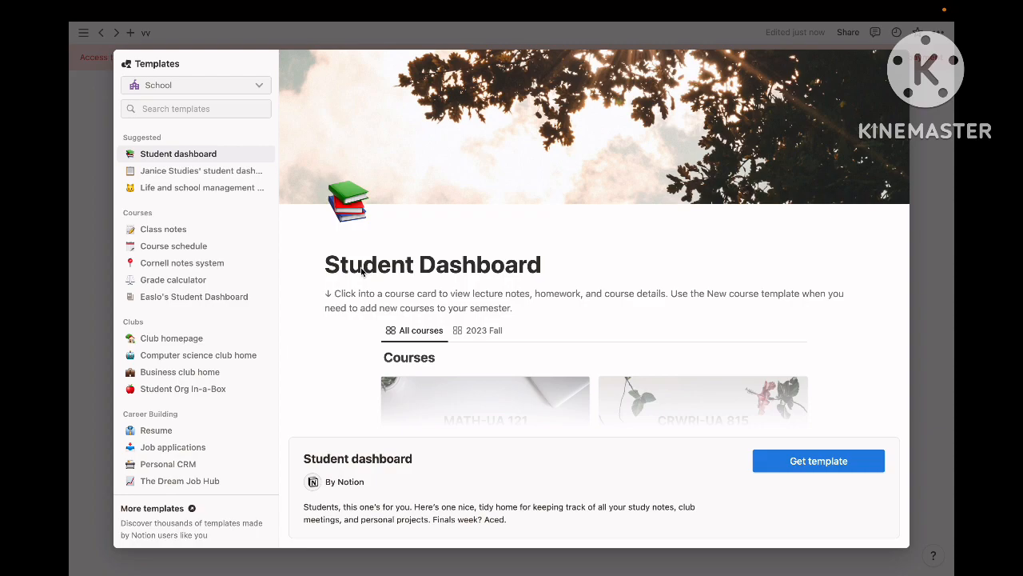
{"action": "left_click", "coordinate": [243, 83]}
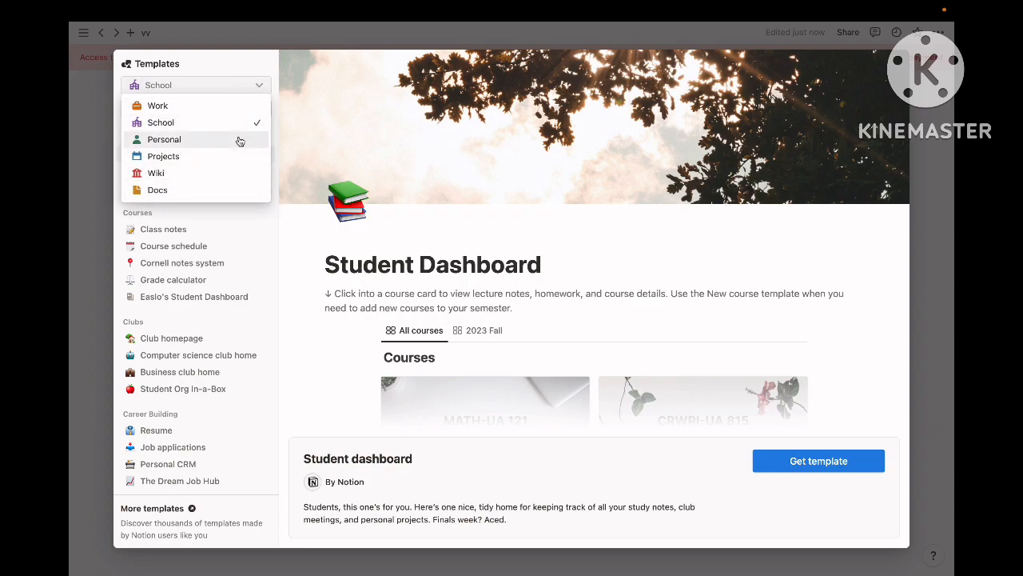
{"action": "left_click", "coordinate": [228, 107]}
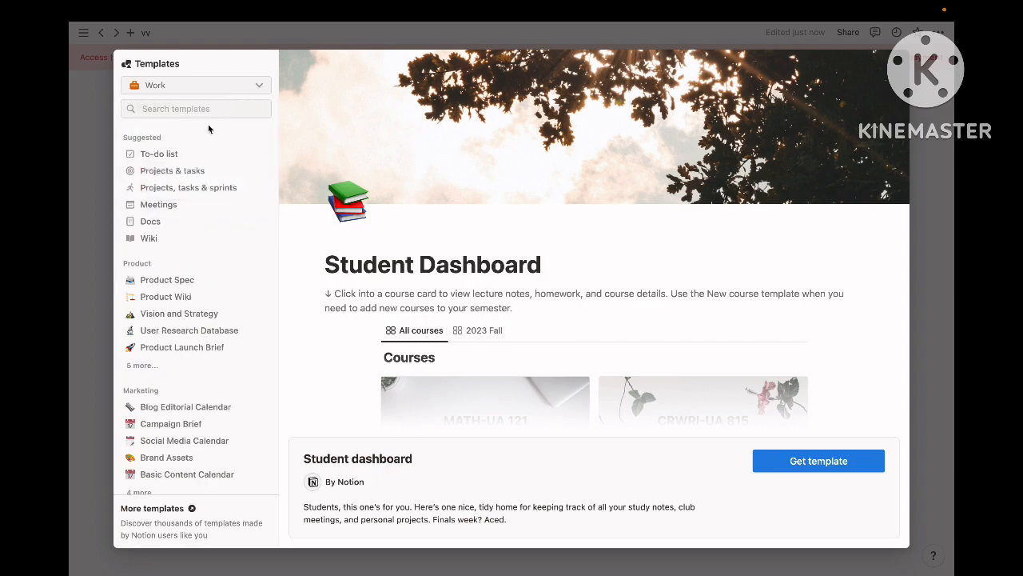
{"action": "left_click", "coordinate": [180, 158]}
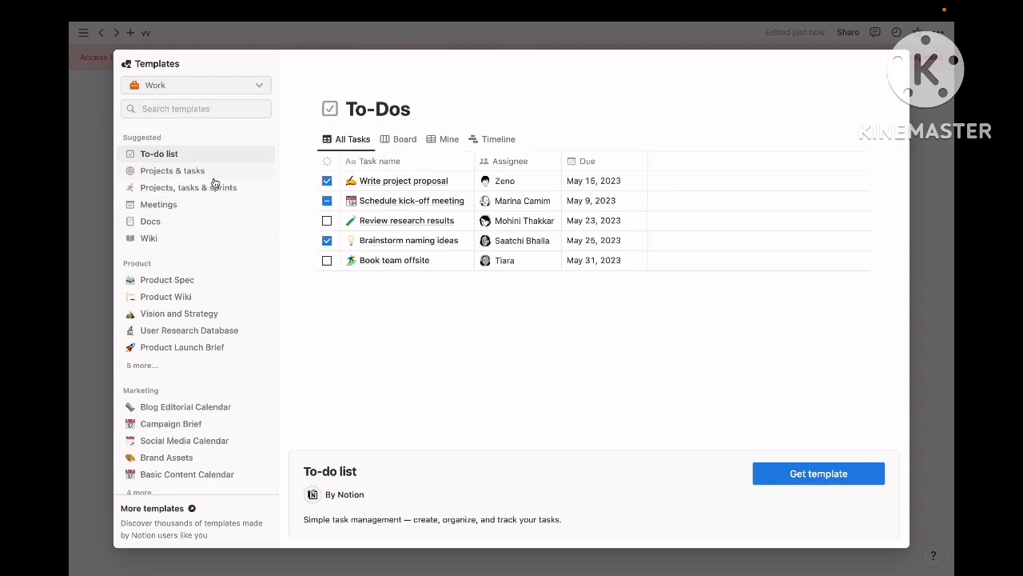
Step: Preview the Projects & tasks template and browse the remaining templates in the Work category
{"action": "left_click", "coordinate": [217, 172]}
{"action": "scroll", "coordinate": [311, 273], "scroll_direction": "down", "scroll_amount": 2}
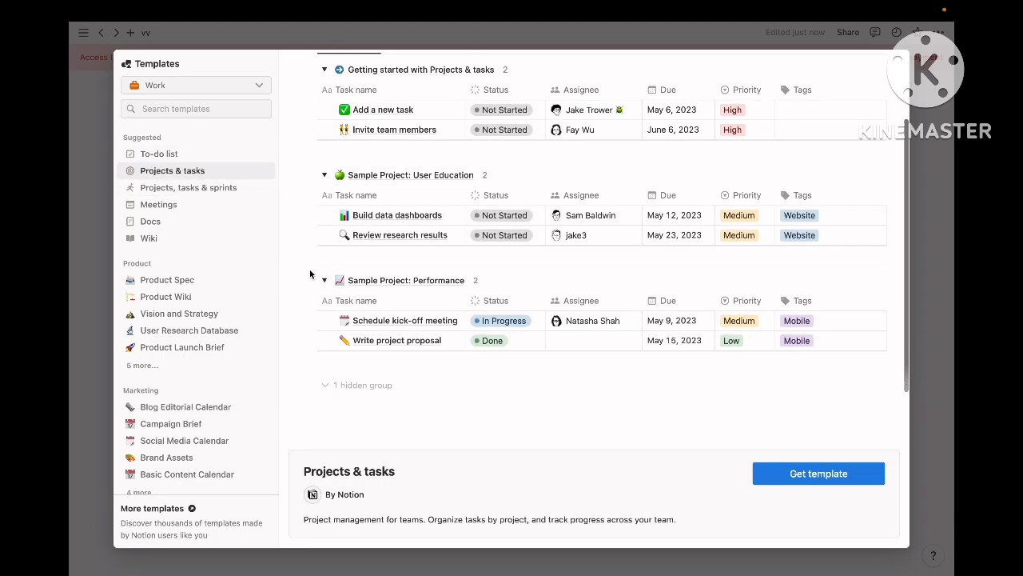
{"action": "scroll", "coordinate": [311, 275], "scroll_direction": "up", "scroll_amount": 2}
{"action": "scroll", "coordinate": [274, 276], "scroll_direction": "down", "scroll_amount": 2}
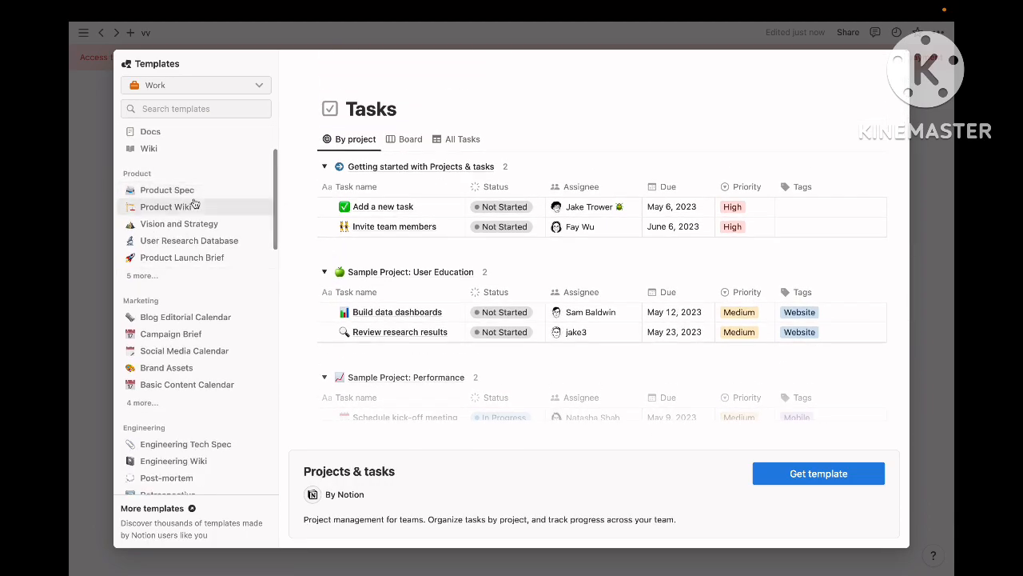
{"action": "scroll", "coordinate": [168, 352], "scroll_direction": "down", "scroll_amount": 8}
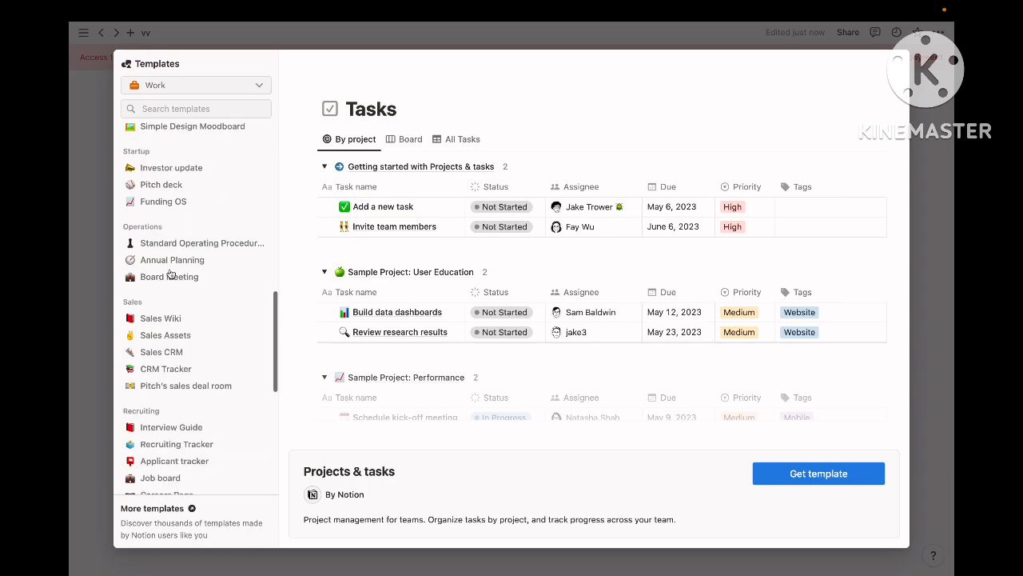
Step: Browse the Work category's template list and preview the Job board template with its open positions
{"action": "scroll", "coordinate": [171, 274], "scroll_direction": "down", "scroll_amount": 5}
{"action": "scroll", "coordinate": [170, 274], "scroll_direction": "up", "scroll_amount": 6}
{"action": "scroll", "coordinate": [171, 397], "scroll_direction": "down", "scroll_amount": 3}
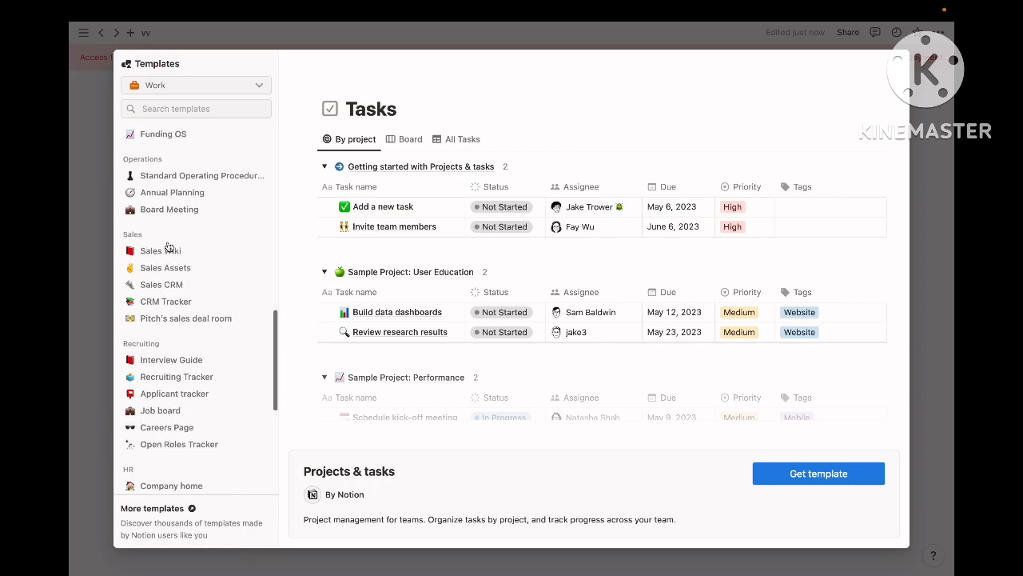
{"action": "left_click", "coordinate": [176, 410]}
{"action": "scroll", "coordinate": [364, 330], "scroll_direction": "down", "scroll_amount": 5}
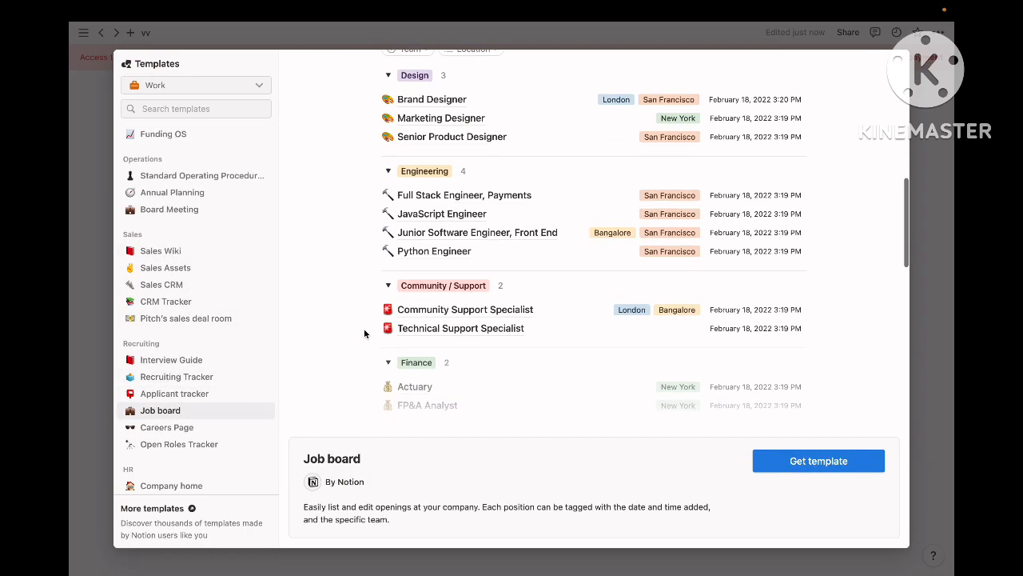
{"action": "scroll", "coordinate": [364, 330], "scroll_direction": "up", "scroll_amount": 4}
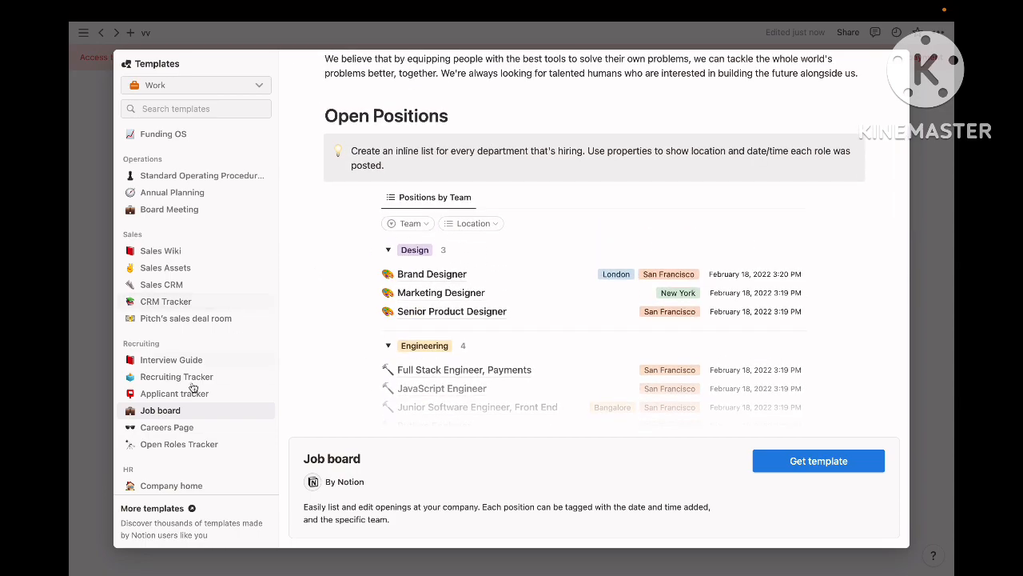
Step: Preview the Applicant tracker and Recruiting Tracker templates from the Recruiting group
{"action": "left_click", "coordinate": [192, 395]}
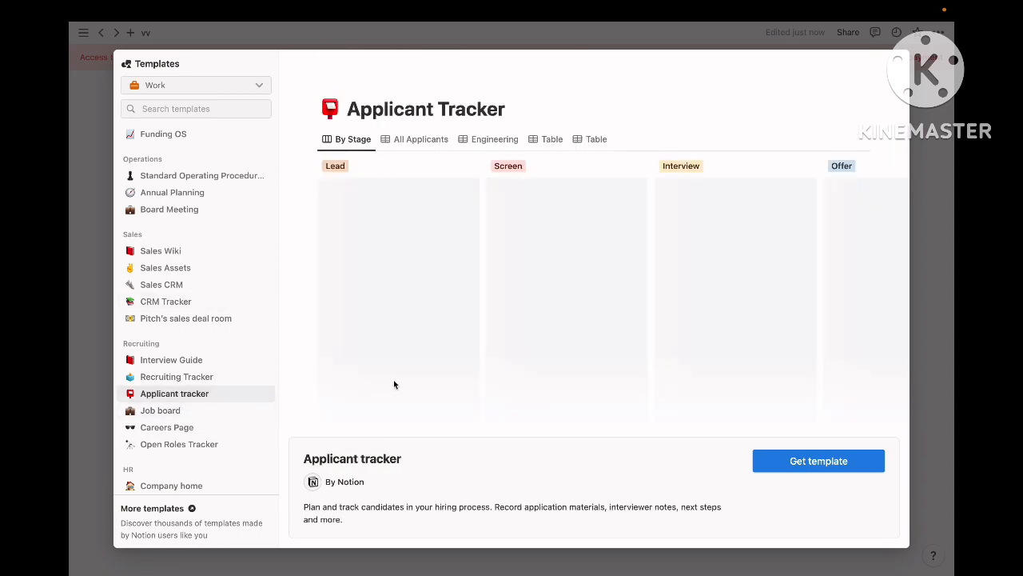
{"action": "scroll", "coordinate": [397, 379], "scroll_direction": "down", "scroll_amount": 2}
{"action": "scroll", "coordinate": [470, 258], "scroll_direction": "up", "scroll_amount": 2}
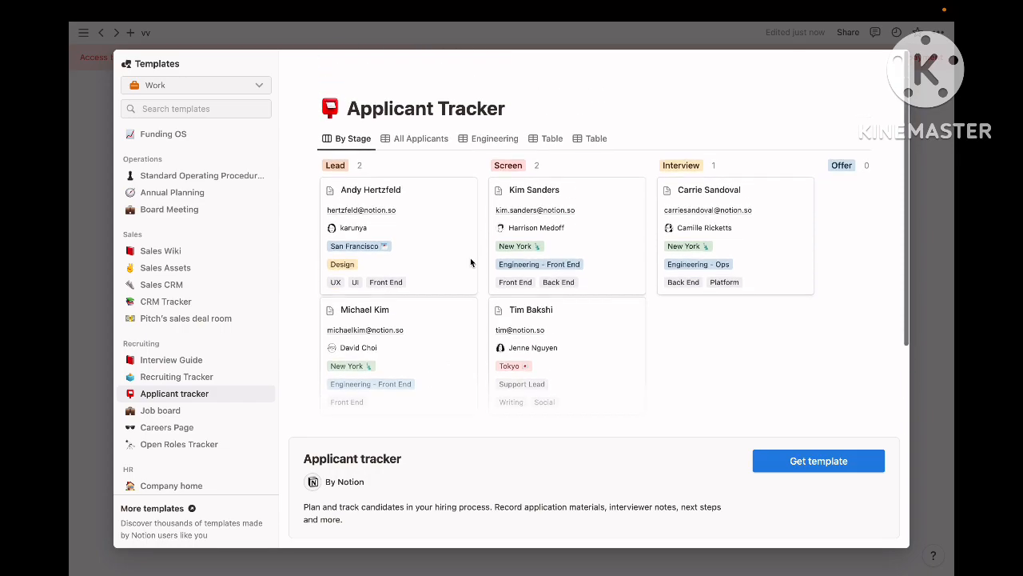
{"action": "left_click", "coordinate": [182, 379]}
{"action": "scroll", "coordinate": [363, 316], "scroll_direction": "down", "scroll_amount": 2}
{"action": "scroll", "coordinate": [363, 316], "scroll_direction": "up", "scroll_amount": 2}
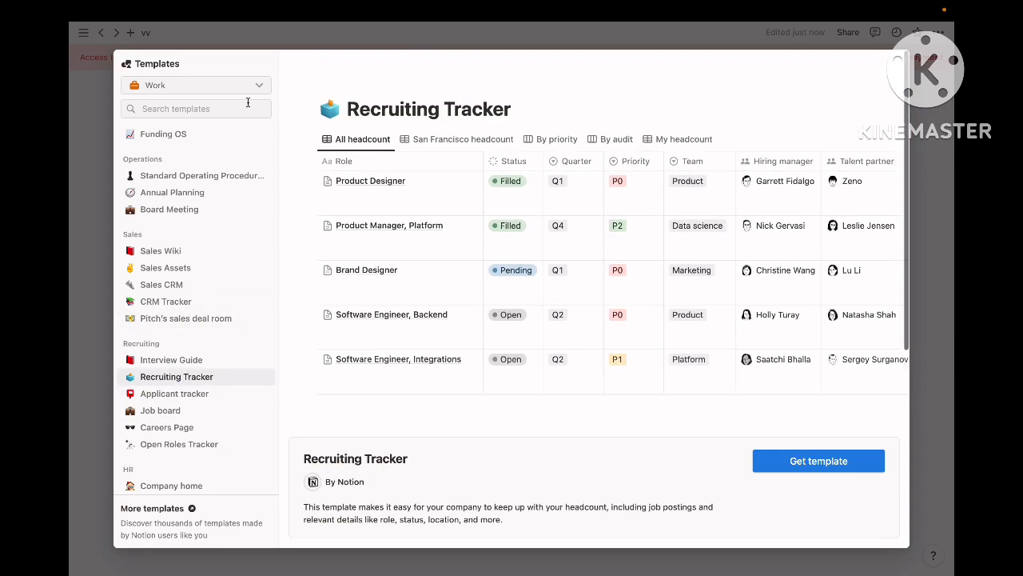
Step: Switch the template gallery to the Personal category and preview the Resume template from start to end
{"action": "left_click", "coordinate": [253, 86]}
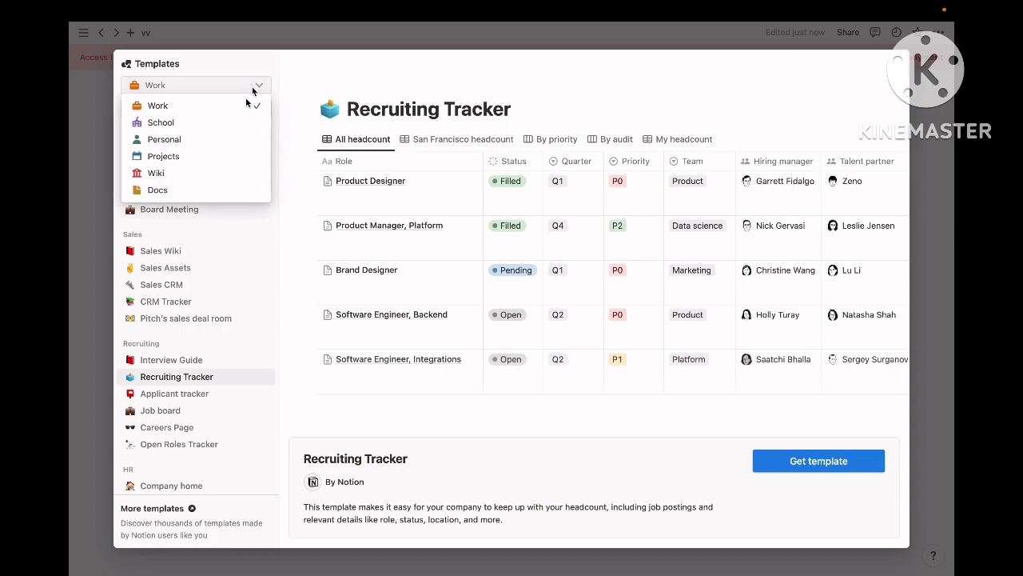
{"action": "left_click", "coordinate": [224, 136]}
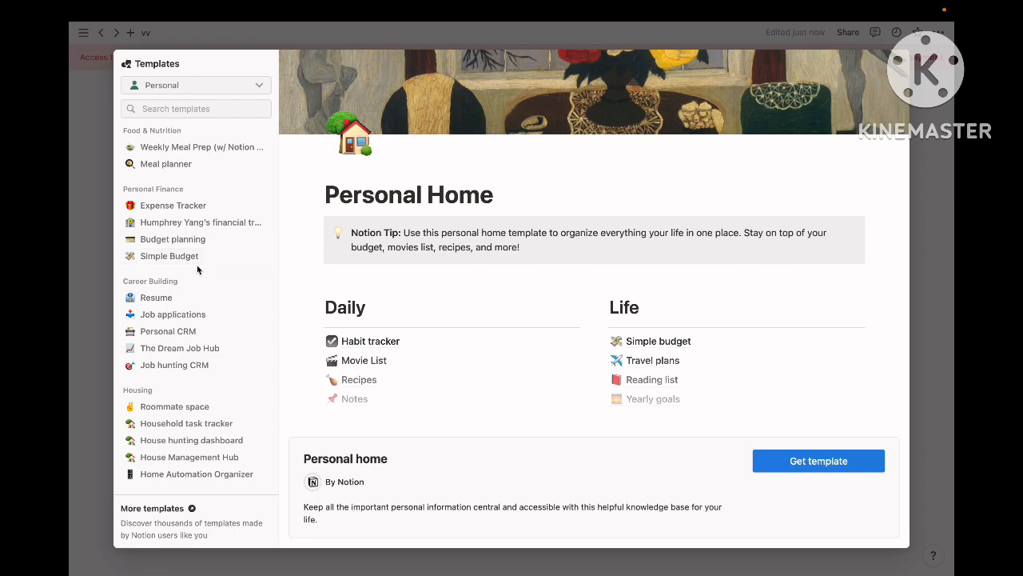
{"action": "left_click", "coordinate": [189, 305]}
{"action": "scroll", "coordinate": [386, 316], "scroll_direction": "down", "scroll_amount": 15}
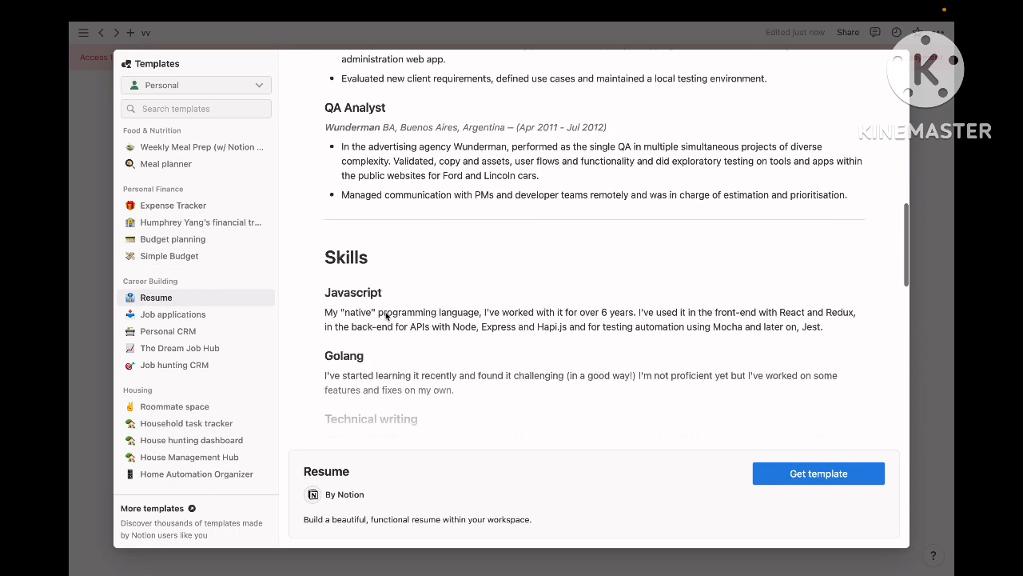
{"action": "scroll", "coordinate": [357, 345], "scroll_direction": "down", "scroll_amount": 5}
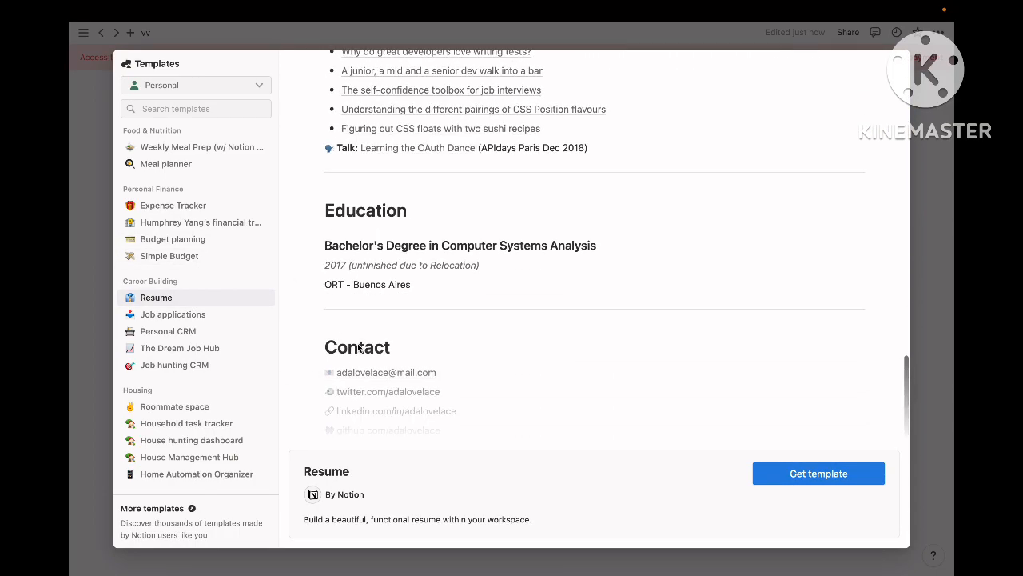
{"action": "scroll", "coordinate": [358, 344], "scroll_direction": "up", "scroll_amount": 15}
{"action": "scroll", "coordinate": [358, 346], "scroll_direction": "up", "scroll_amount": 4}
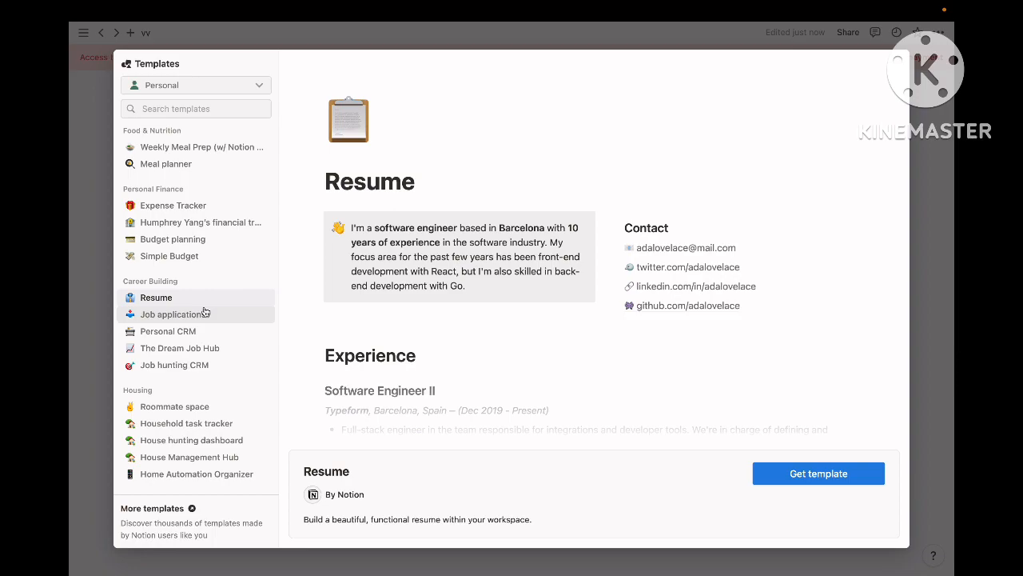
Step: Preview the Budget planning and Simple Budget templates under Personal Finance
{"action": "left_click", "coordinate": [207, 240]}
{"action": "scroll", "coordinate": [384, 312], "scroll_direction": "down", "scroll_amount": 3}
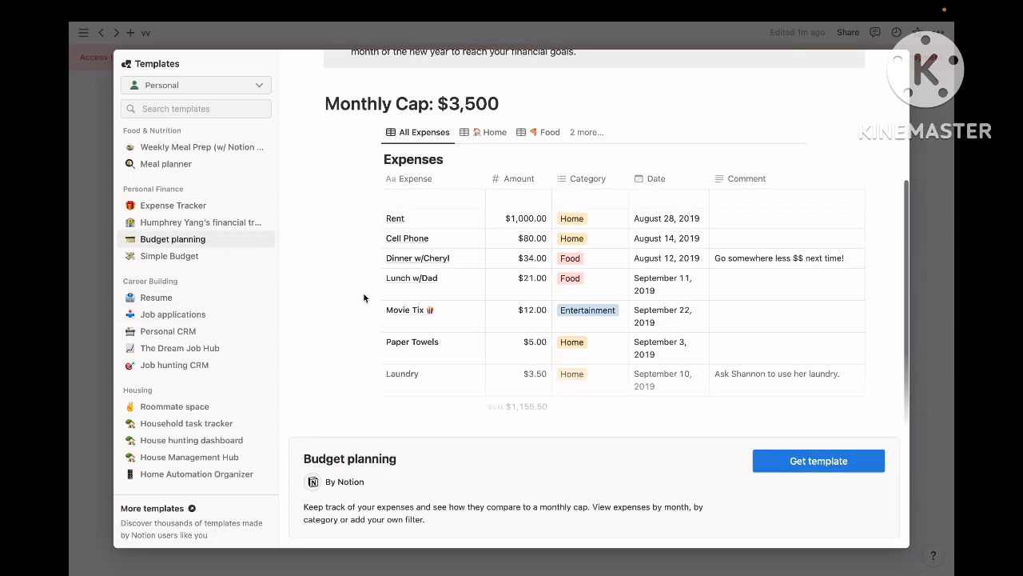
{"action": "left_click", "coordinate": [238, 261]}
{"action": "scroll", "coordinate": [420, 328], "scroll_direction": "down", "scroll_amount": 3}
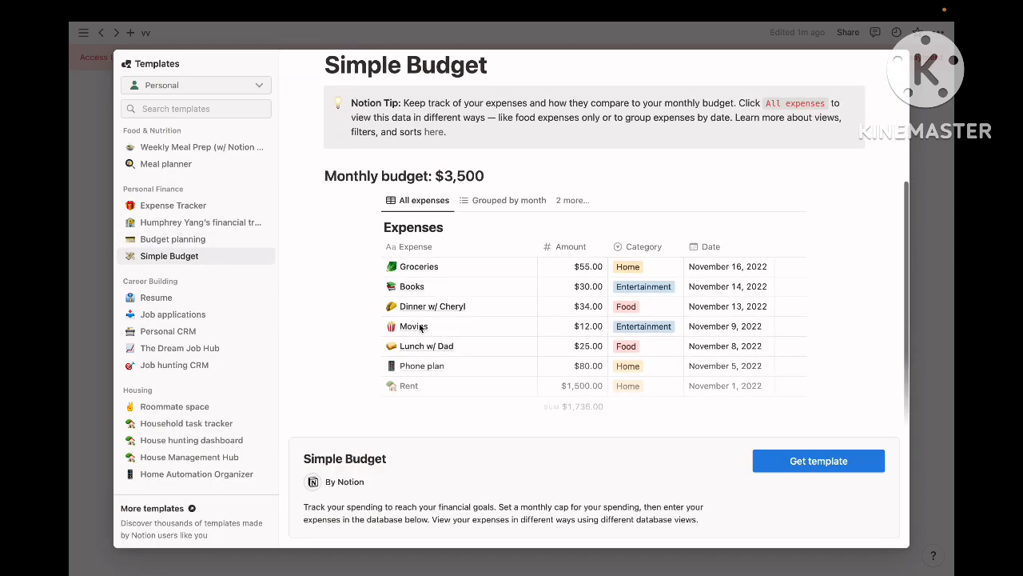
{"action": "scroll", "coordinate": [200, 239], "scroll_direction": "up", "scroll_amount": 5}
Step: Switch to the School category, look through the Student dashboard template, and close the template gallery
{"action": "left_click", "coordinate": [199, 86]}
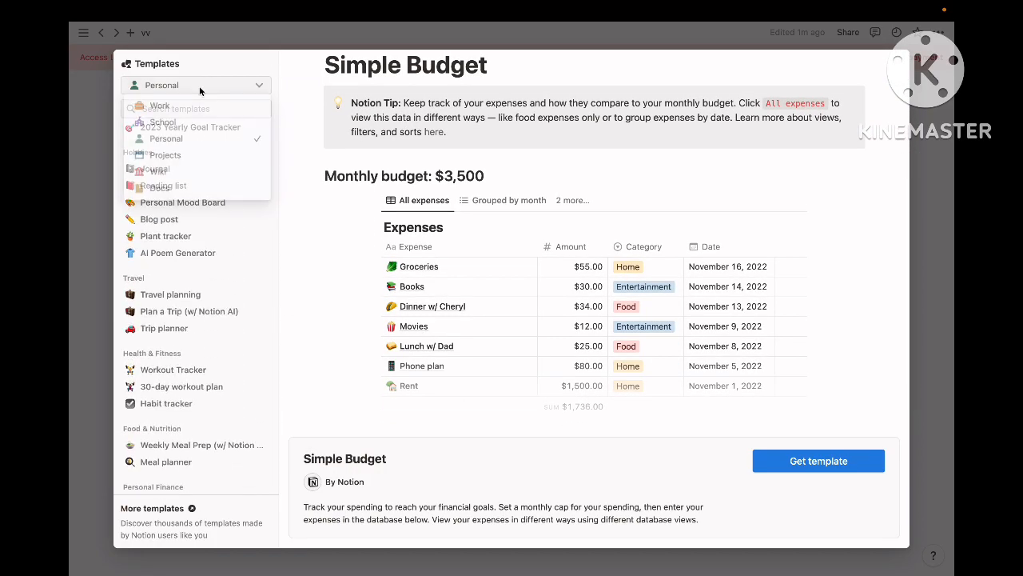
{"action": "left_click", "coordinate": [199, 123]}
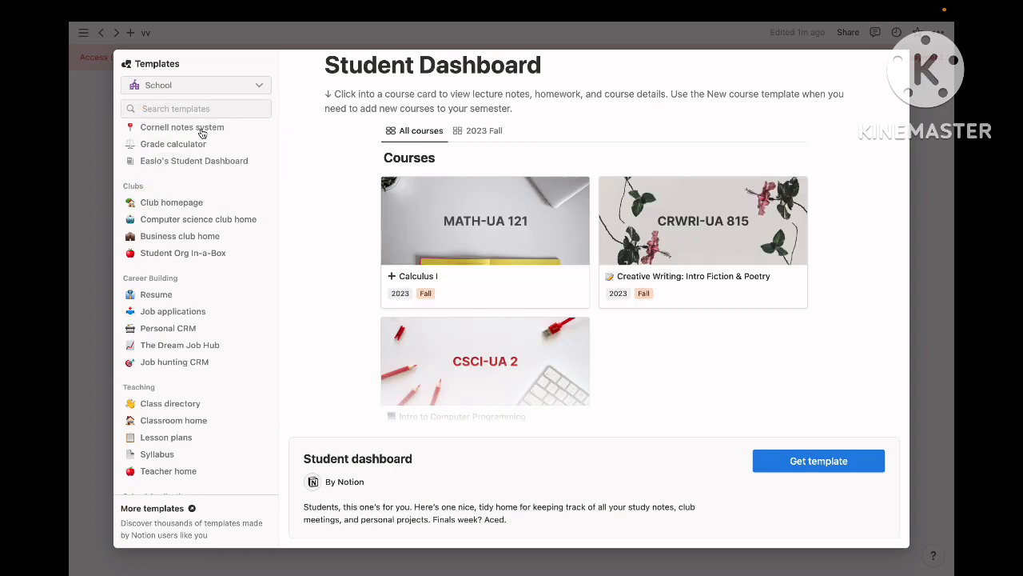
{"action": "scroll", "coordinate": [191, 166], "scroll_direction": "up", "scroll_amount": 2}
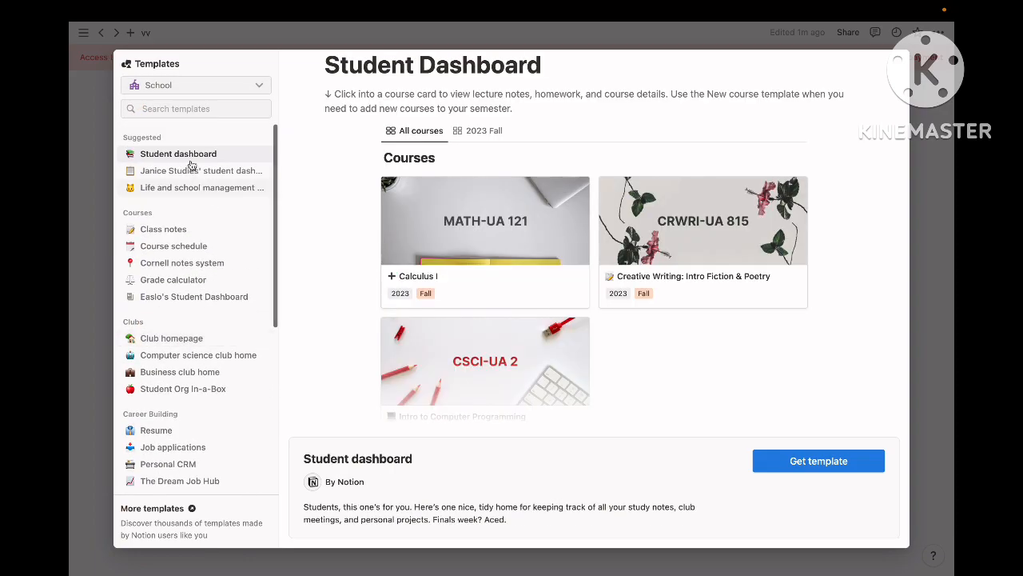
{"action": "scroll", "coordinate": [447, 215], "scroll_direction": "down", "scroll_amount": 2}
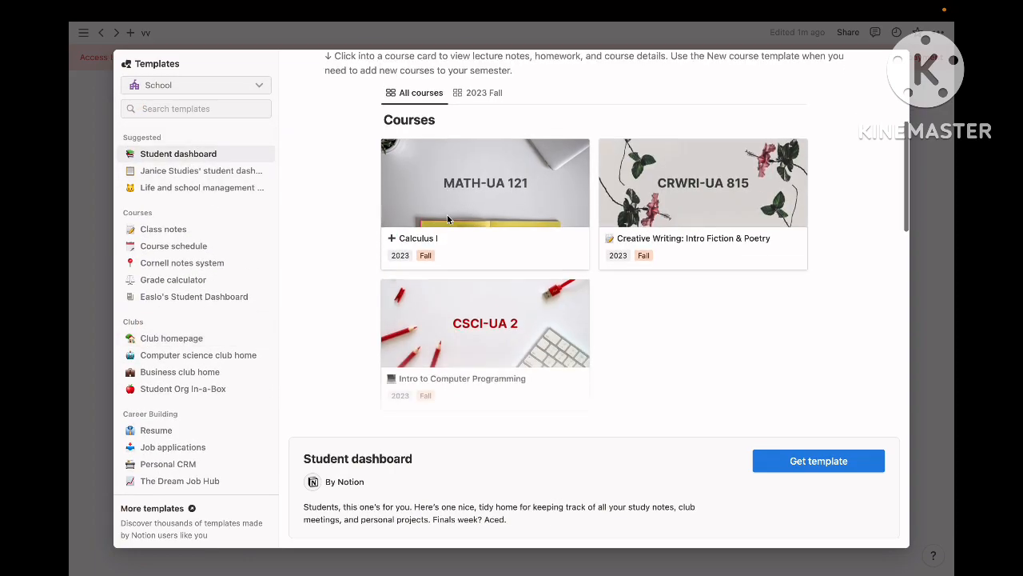
{"action": "scroll", "coordinate": [466, 291], "scroll_direction": "up", "scroll_amount": 1}
{"action": "scroll", "coordinate": [466, 294], "scroll_direction": "down", "scroll_amount": 10}
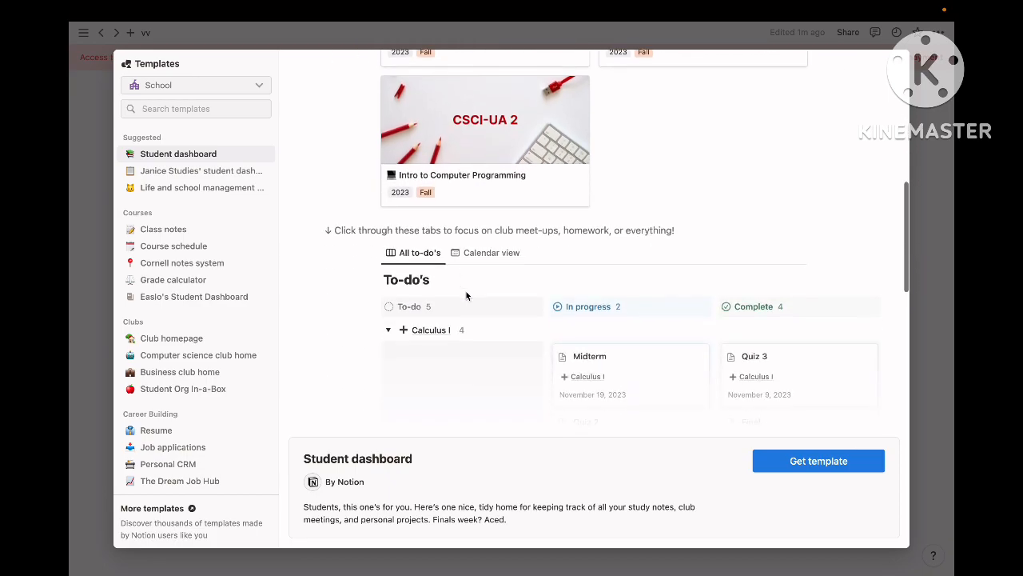
{"action": "scroll", "coordinate": [466, 296], "scroll_direction": "up", "scroll_amount": 10}
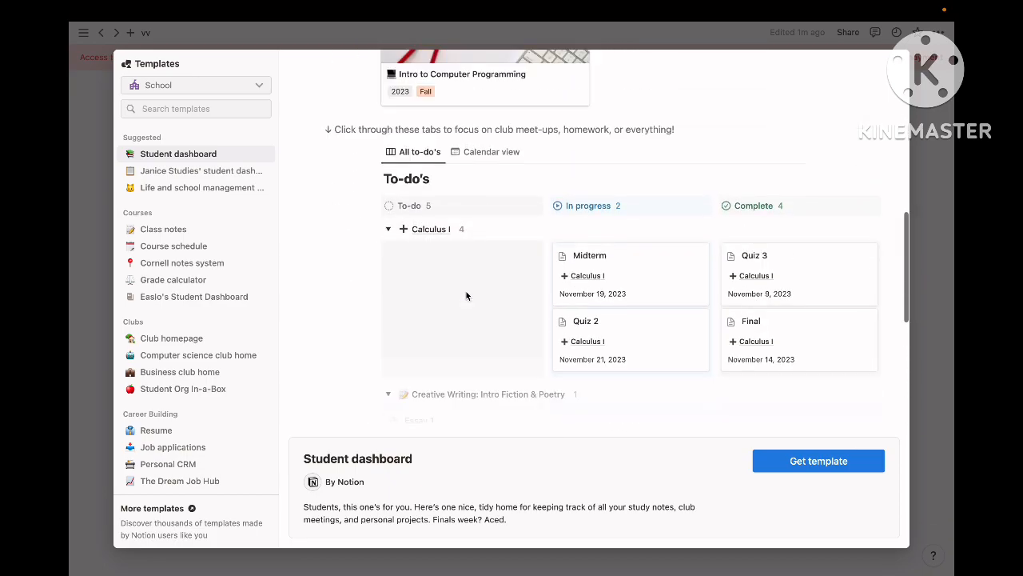
{"action": "scroll", "coordinate": [417, 230], "scroll_direction": "down", "scroll_amount": 10}
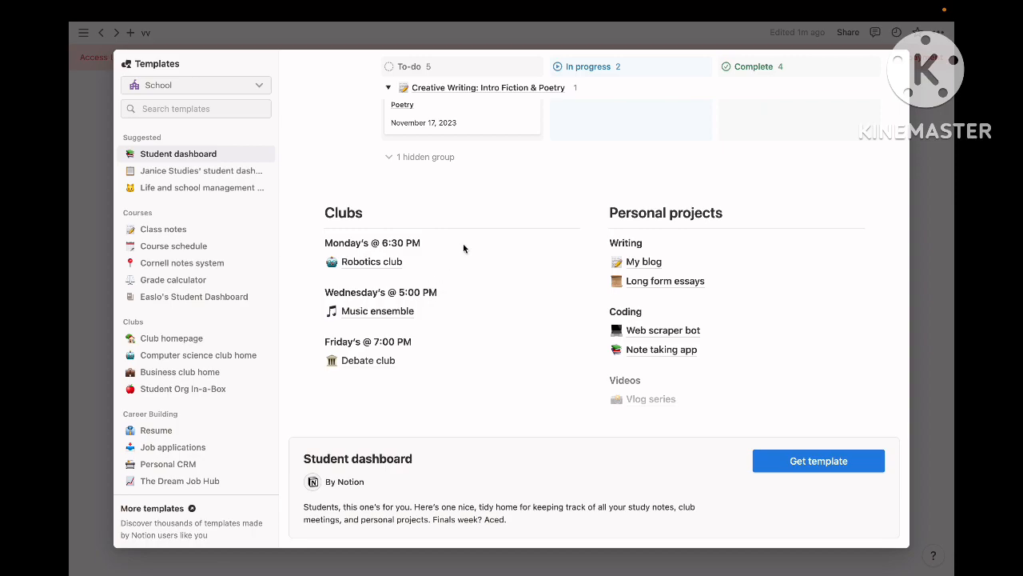
{"action": "left_click", "coordinate": [92, 100]}
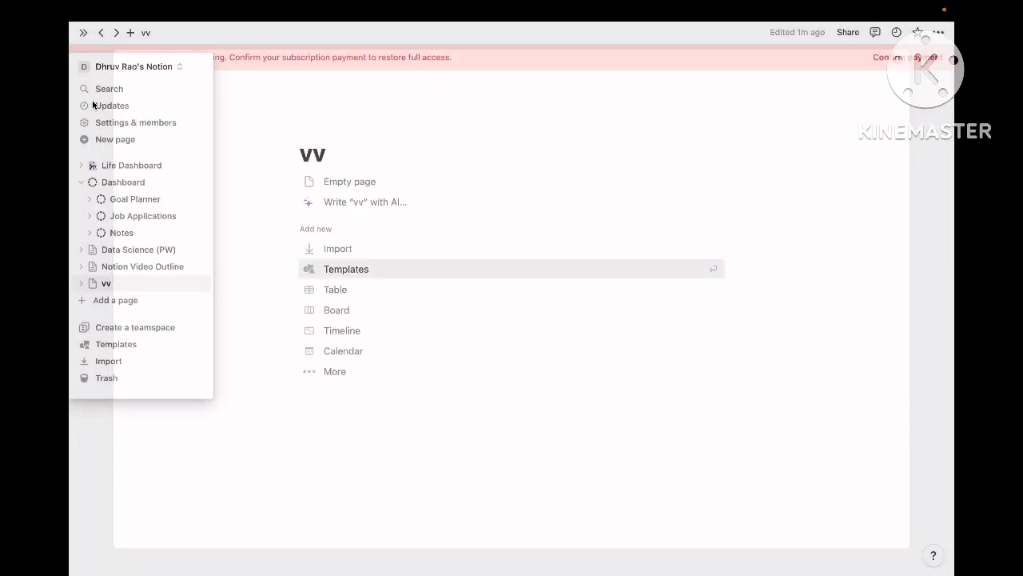
Step: Start the vv page as an empty page and clear its title
{"action": "left_click", "coordinate": [346, 191]}
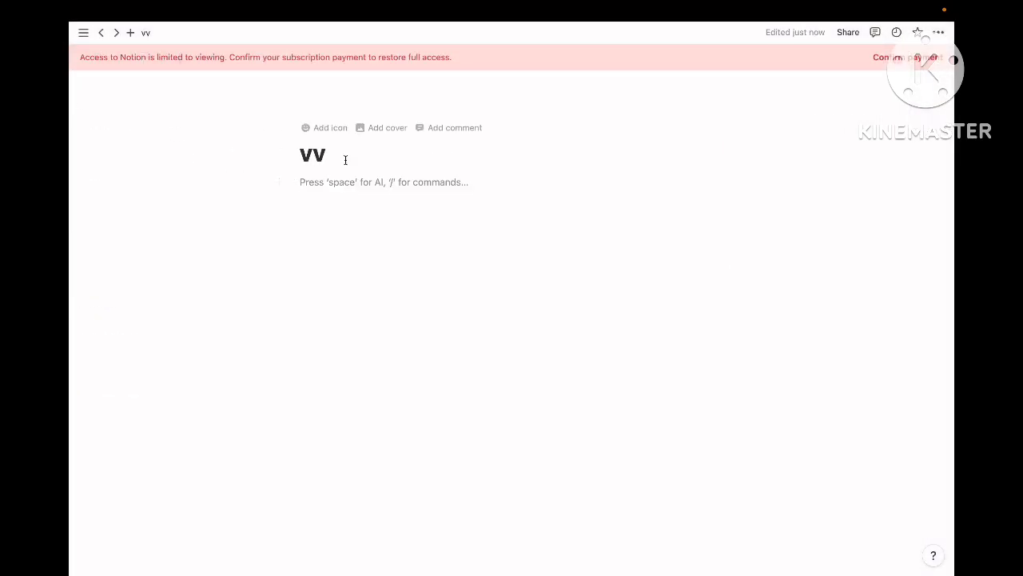
{"action": "double_click", "coordinate": [346, 160]}
{"action": "key", "text": "BackSpace"}
{"action": "key", "text": "Return"}
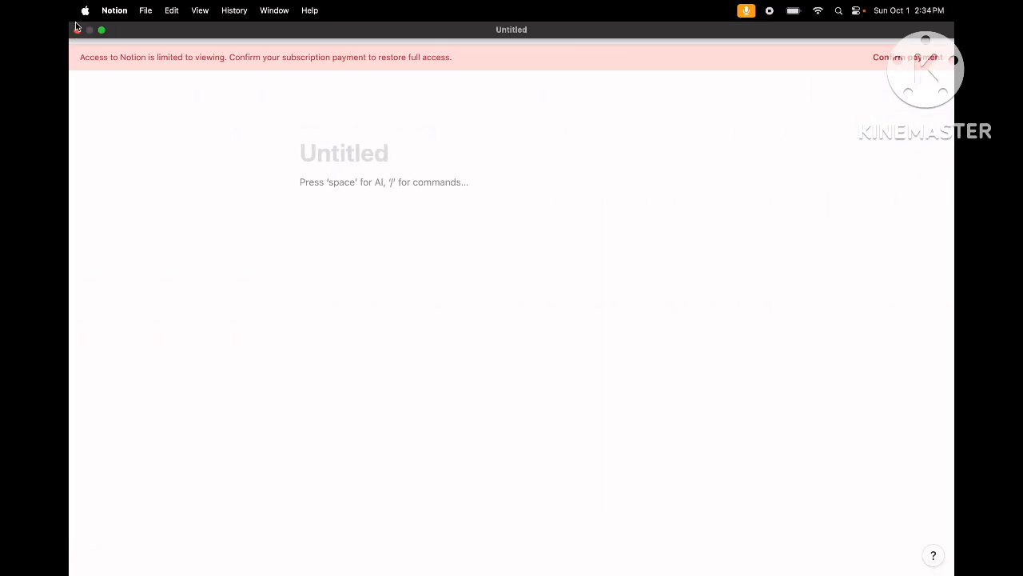
Step: Return to the Life Dashboard page and view its Daily, Career, Health and Leisure sections
{"action": "left_click", "coordinate": [83, 33]}
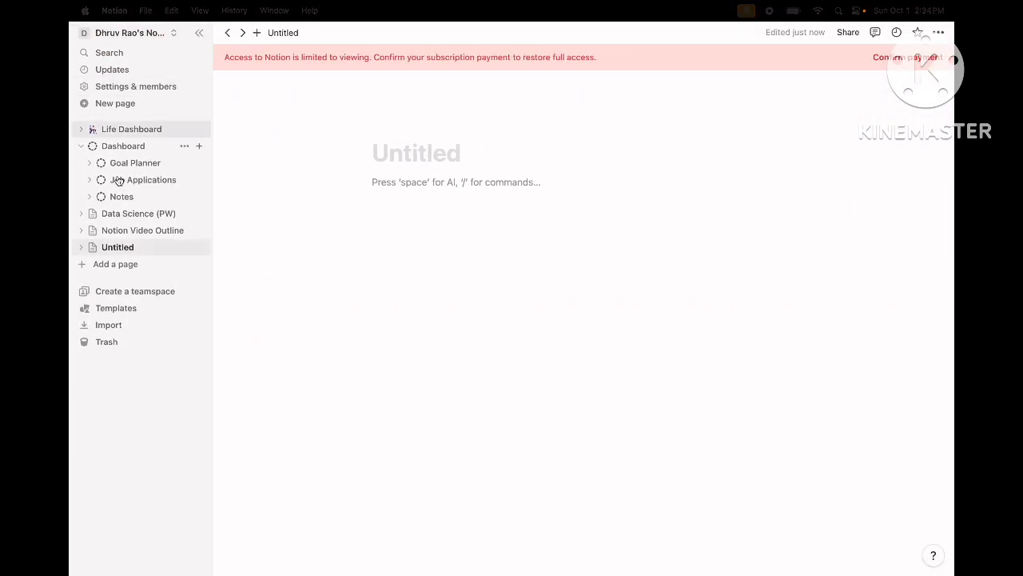
{"action": "left_click", "coordinate": [132, 130]}
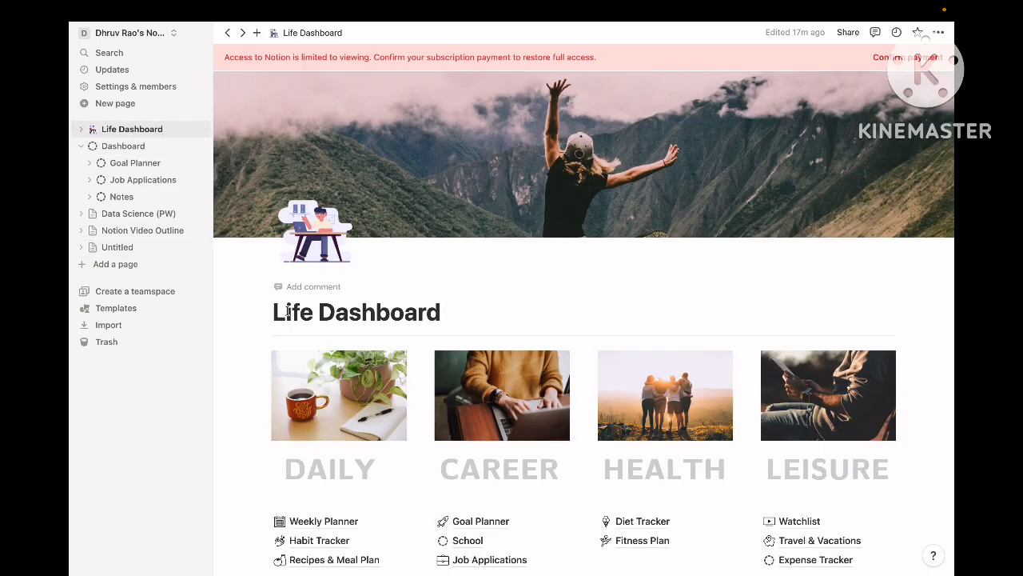
{"action": "scroll", "coordinate": [287, 312], "scroll_direction": "down", "scroll_amount": 4}
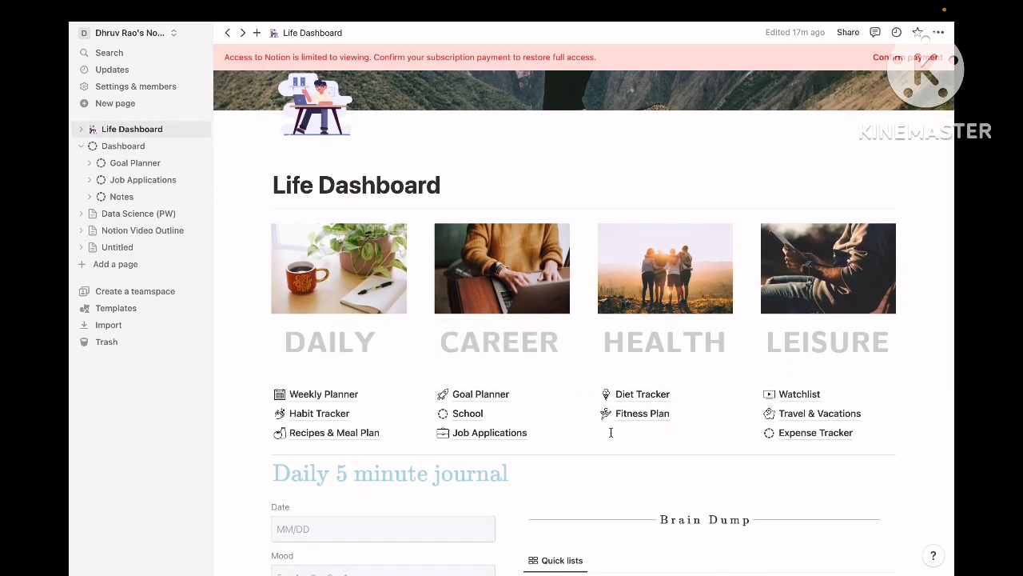
Step: Open the Job Applications page under Career and look over its applications table and Drafts section
{"action": "left_click", "coordinate": [474, 433]}
{"action": "scroll", "coordinate": [416, 424], "scroll_direction": "down", "scroll_amount": 3}
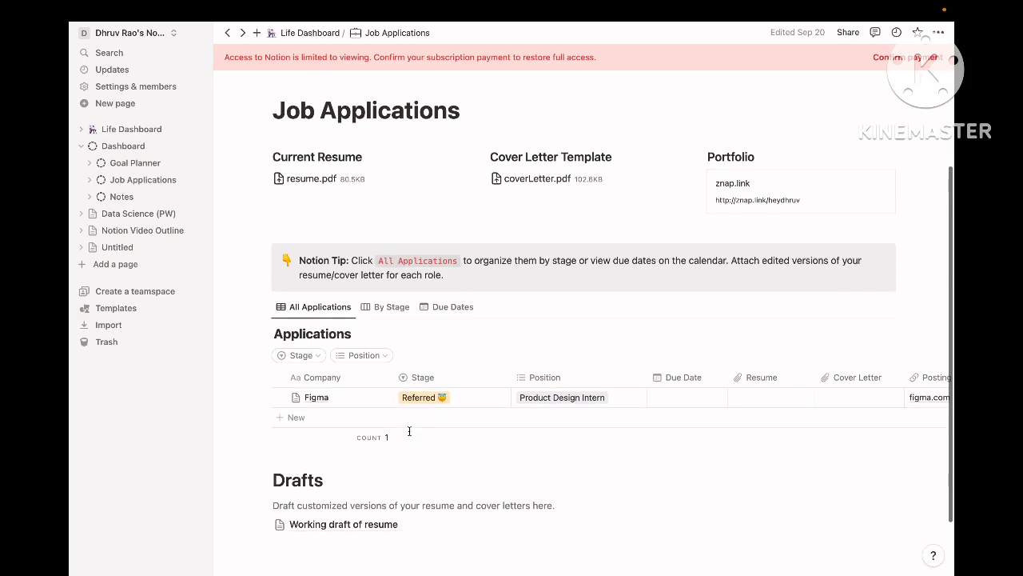
{"action": "scroll", "coordinate": [452, 396], "scroll_direction": "right", "scroll_amount": 3}
{"action": "scroll", "coordinate": [453, 399], "scroll_direction": "left", "scroll_amount": 3}
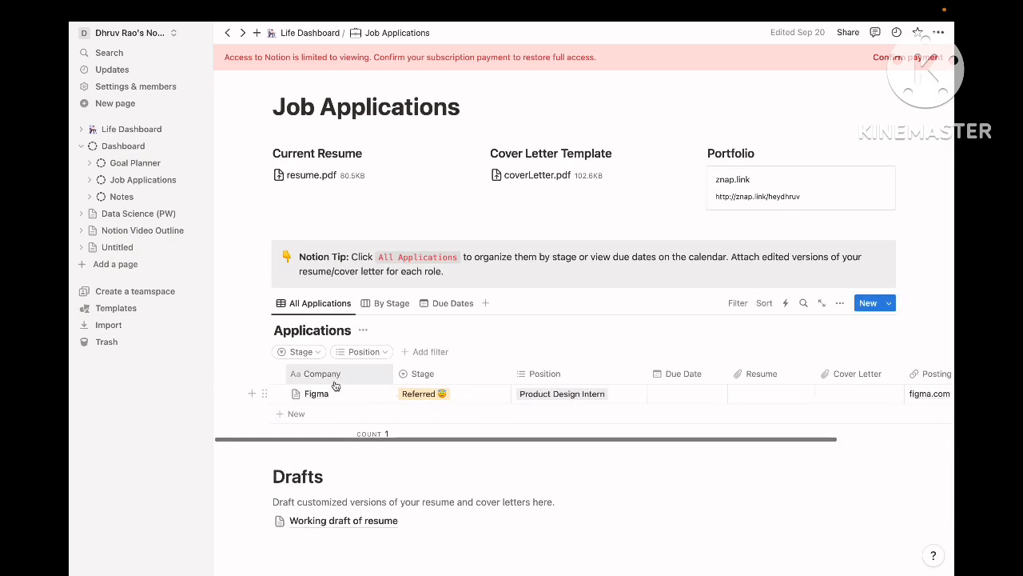
{"action": "scroll", "coordinate": [336, 386], "scroll_direction": "down", "scroll_amount": 2}
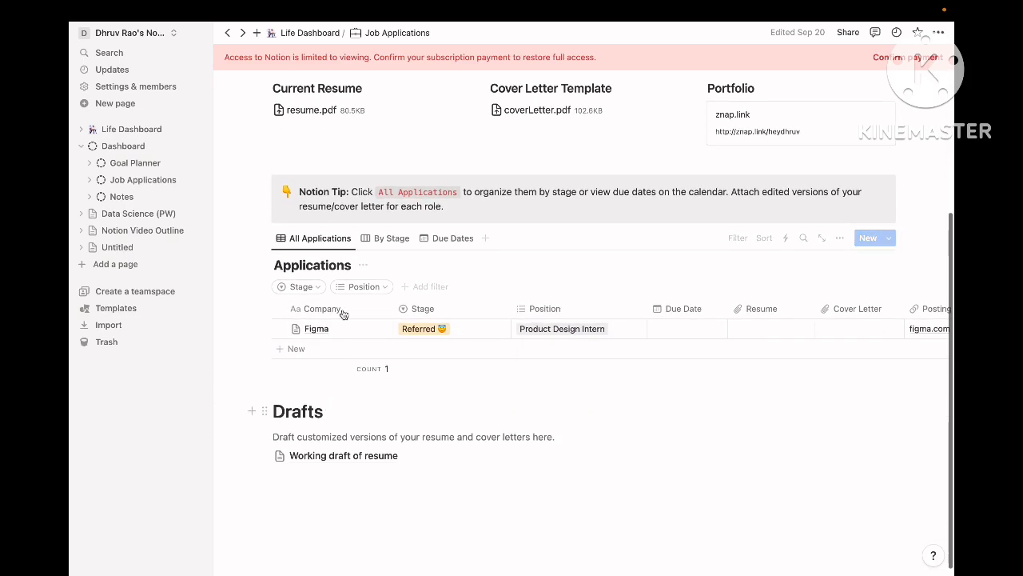
Step: Add a new application for the company ASU and view the available Stage options
{"action": "left_click", "coordinate": [337, 353]}
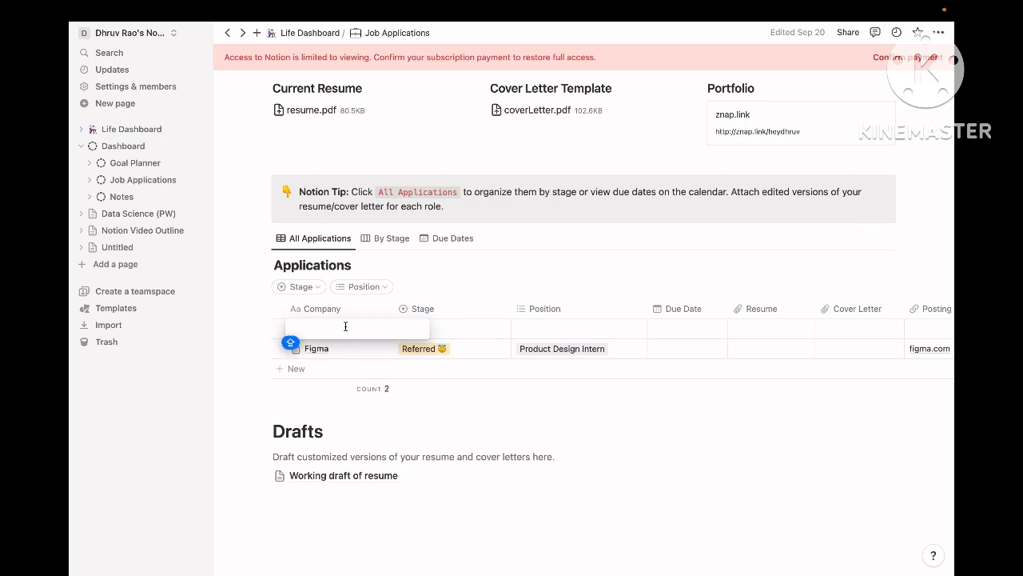
{"action": "type", "text": "ASU"}
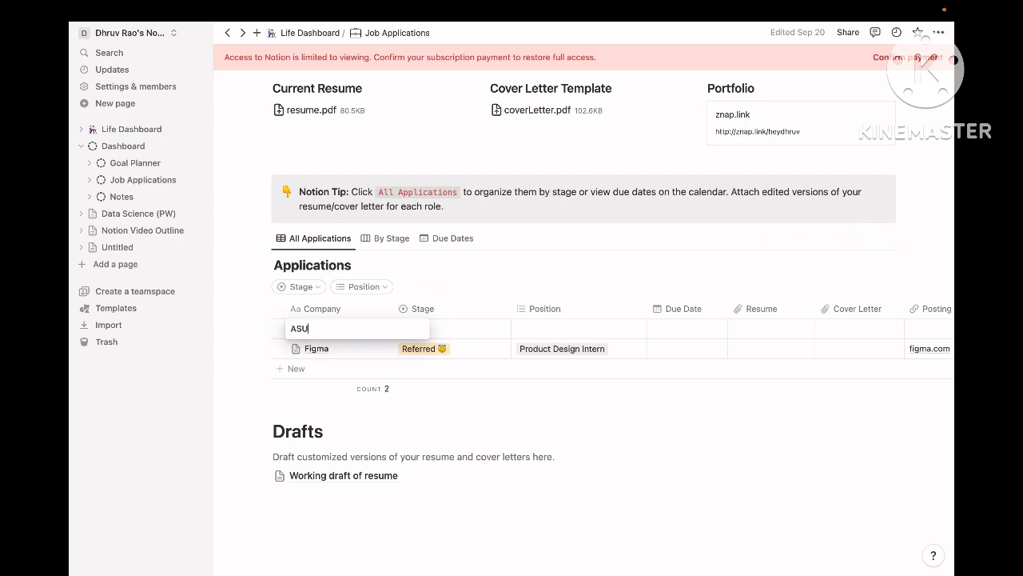
{"action": "key", "text": "Return"}
{"action": "left_click", "coordinate": [416, 329]}
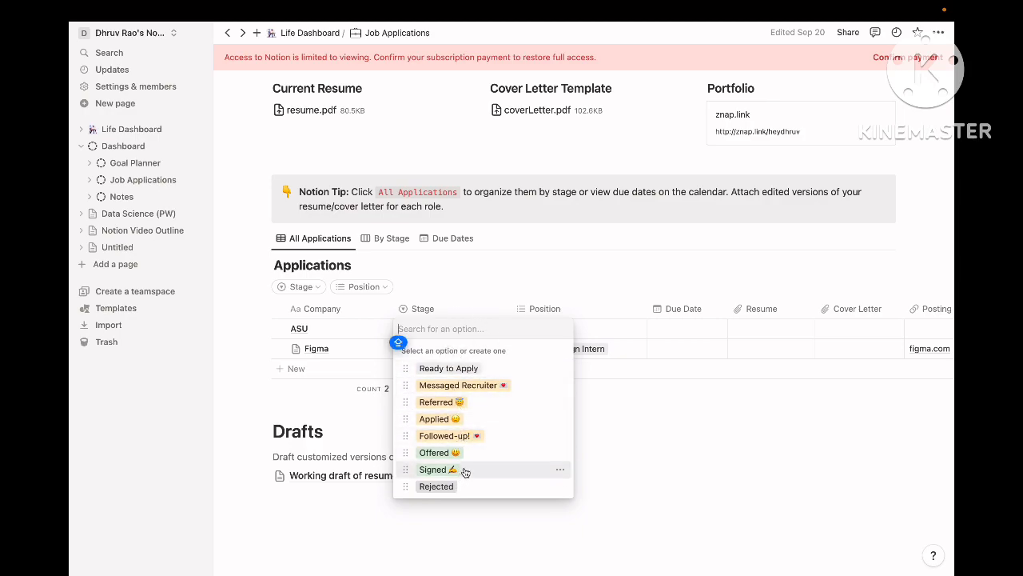
{"action": "left_click", "coordinate": [595, 326]}
Step: Set the ASU application's position to Web Development Intern and view its due date calendar without picking a date
{"action": "left_click", "coordinate": [597, 328]}
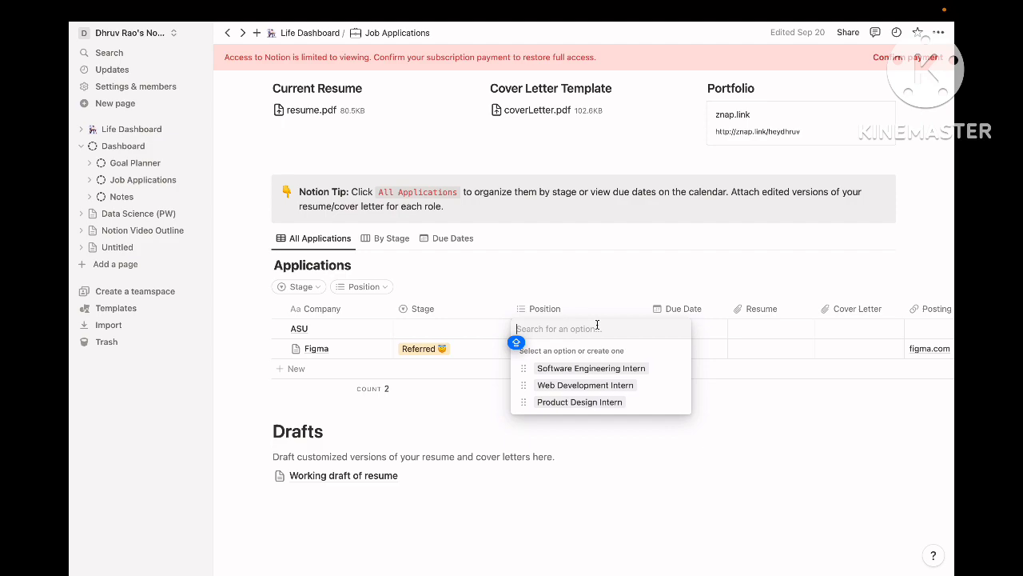
{"action": "left_click", "coordinate": [592, 389]}
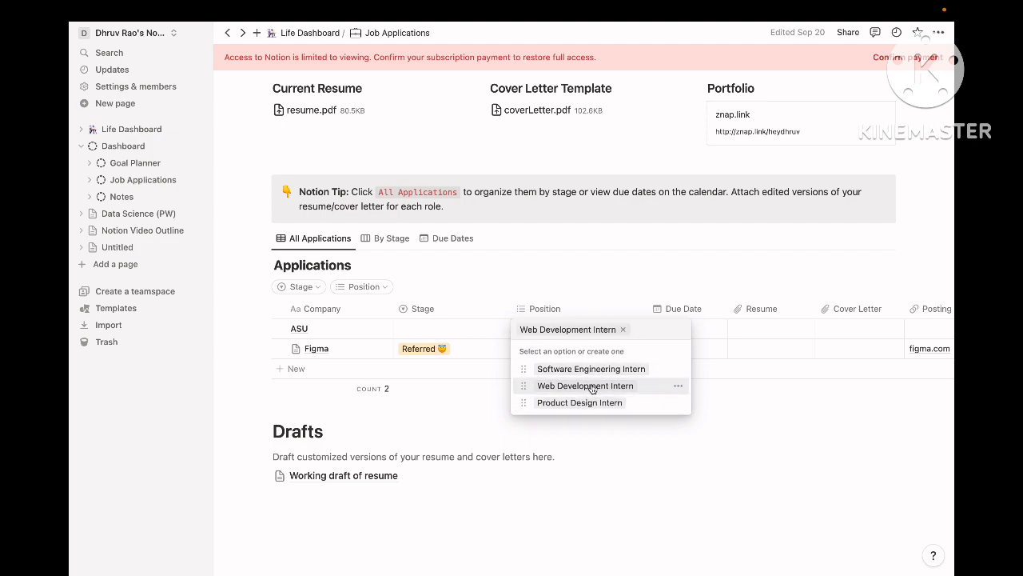
{"action": "left_click", "coordinate": [671, 438]}
{"action": "left_click", "coordinate": [698, 331]}
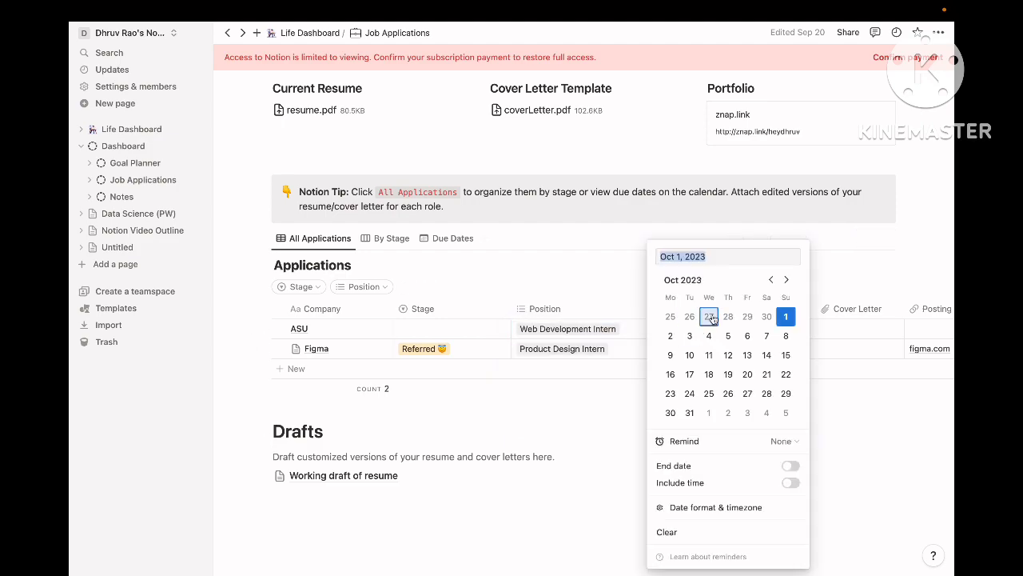
{"action": "left_click", "coordinate": [629, 440]}
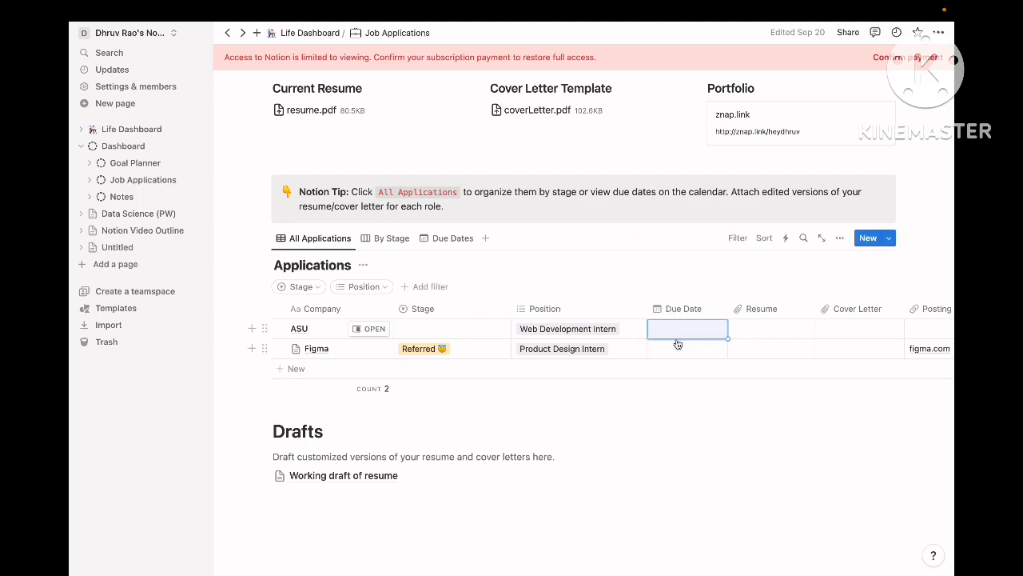
Step: Set the ASU application's stage to Messaged Recruiter
{"action": "left_click", "coordinate": [459, 329]}
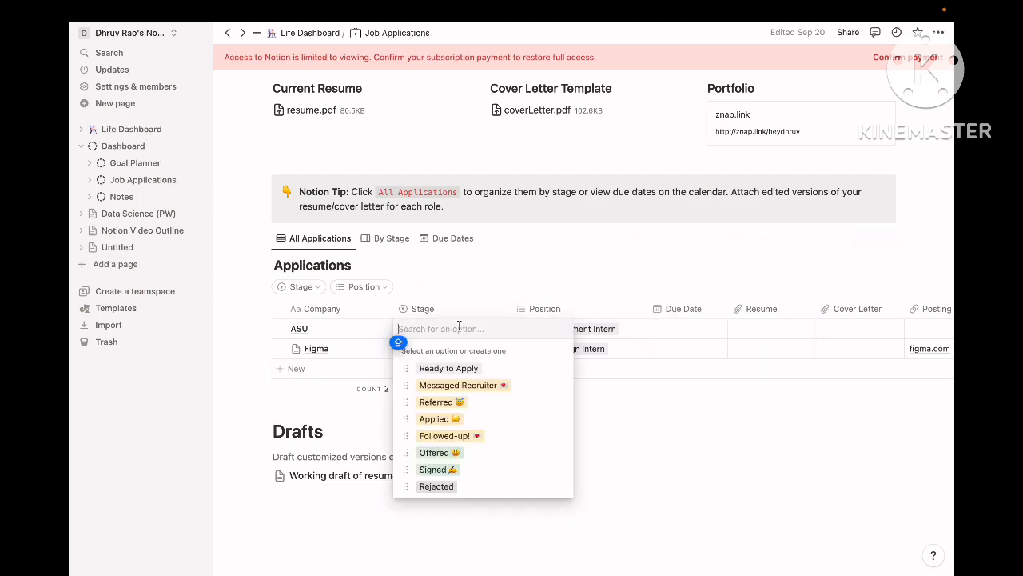
{"action": "left_click", "coordinate": [623, 397]}
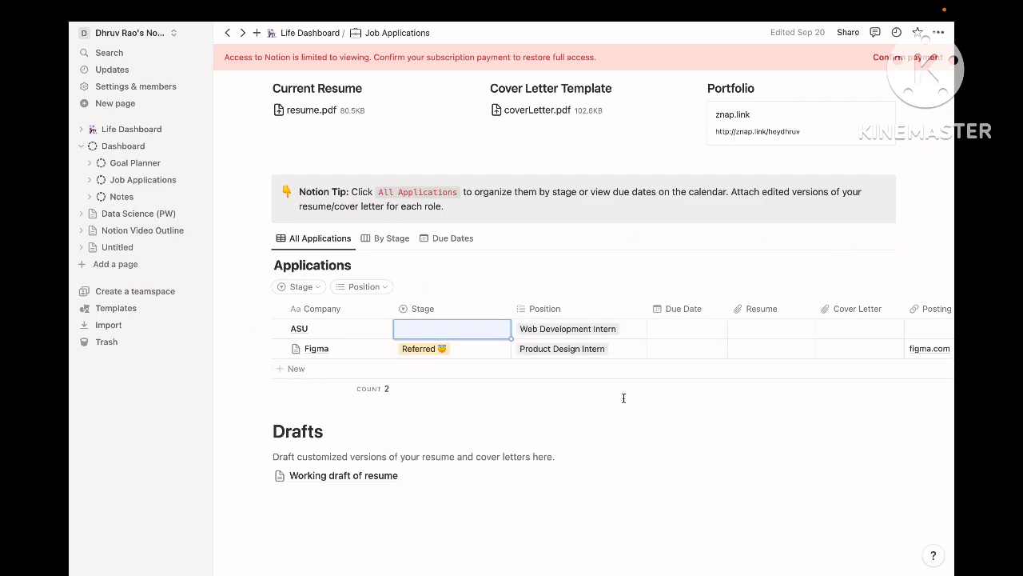
{"action": "left_click", "coordinate": [490, 336]}
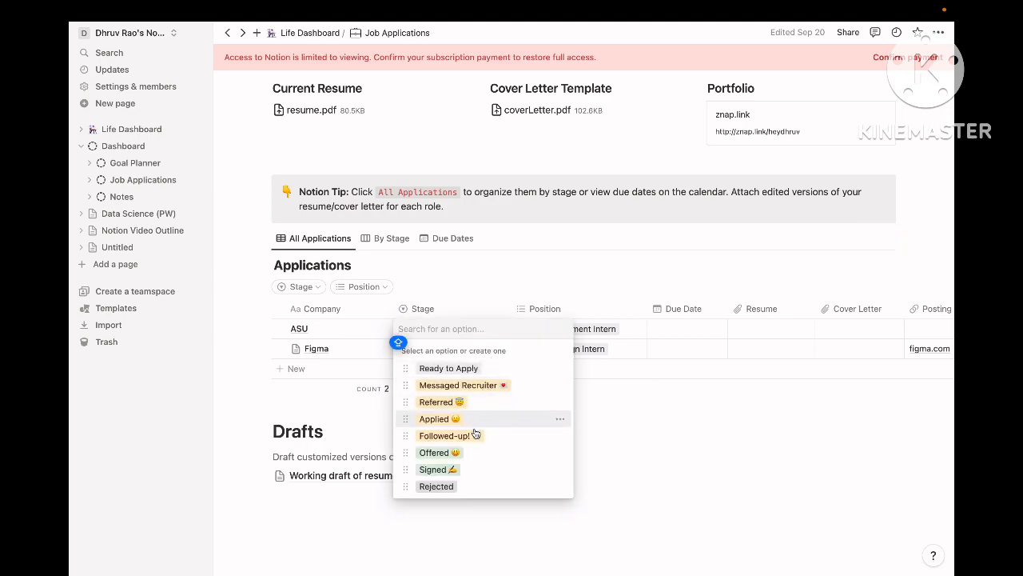
{"action": "left_click", "coordinate": [475, 435]}
{"action": "left_click", "coordinate": [462, 331]}
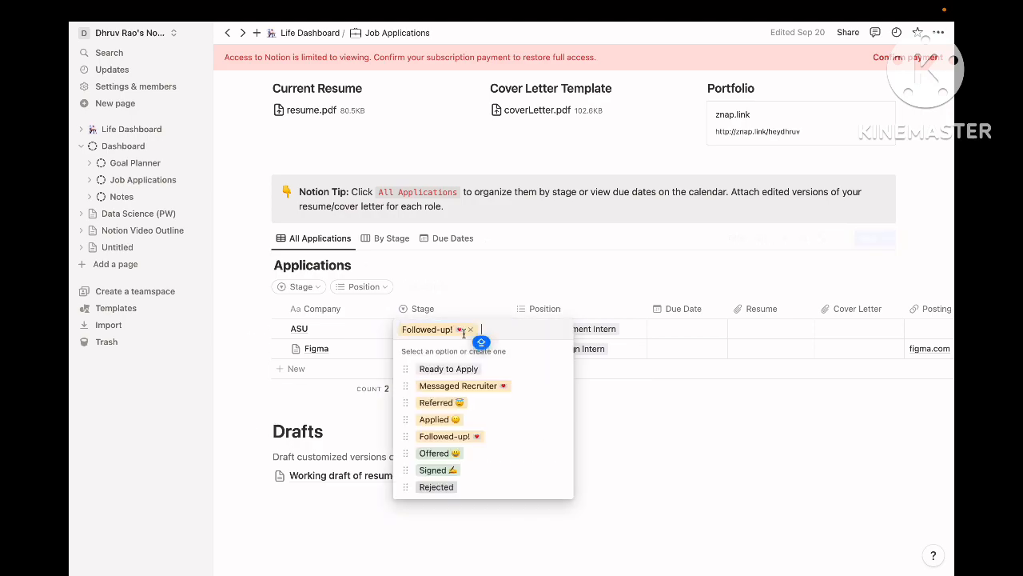
{"action": "left_click", "coordinate": [458, 386]}
Step: Look over the ASU application's Due Date, Resume and Posting URL fields, including the file upload options, without filling them in
{"action": "scroll", "coordinate": [518, 342], "scroll_direction": "right", "scroll_amount": 1}
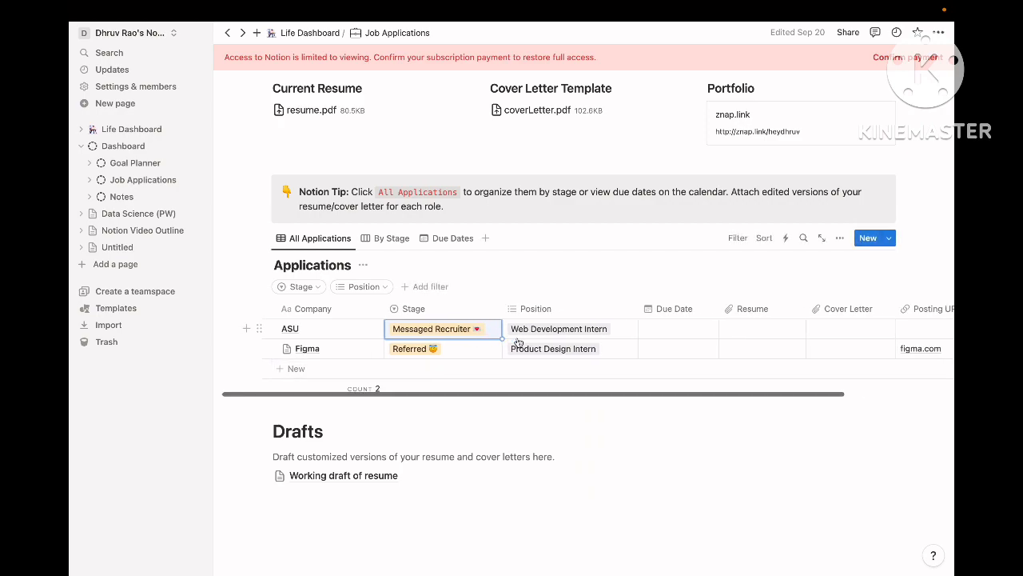
{"action": "scroll", "coordinate": [518, 342], "scroll_direction": "right", "scroll_amount": 2}
{"action": "left_click", "coordinate": [605, 334]}
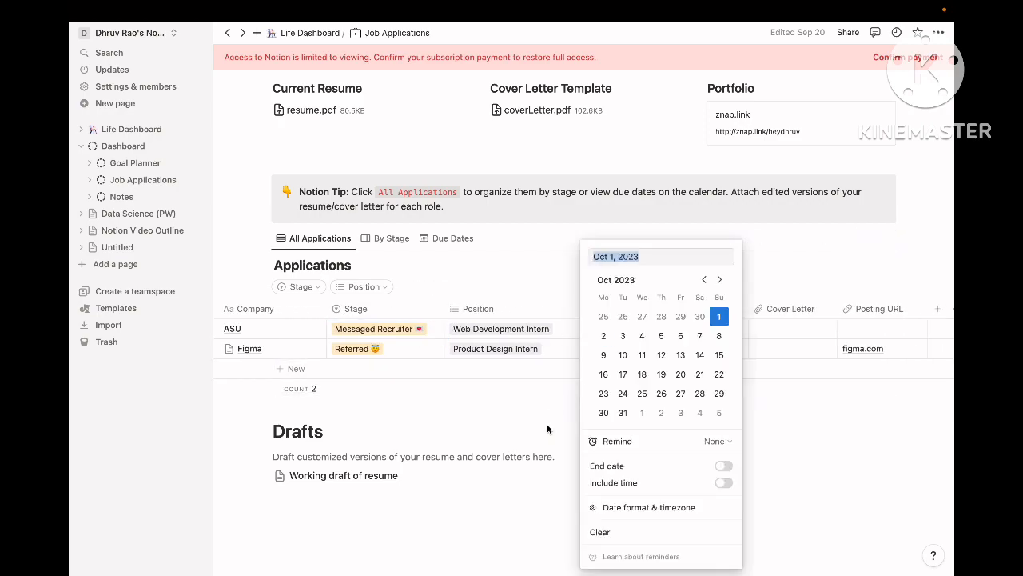
{"action": "key", "text": "Escape"}
{"action": "left_click", "coordinate": [700, 338]}
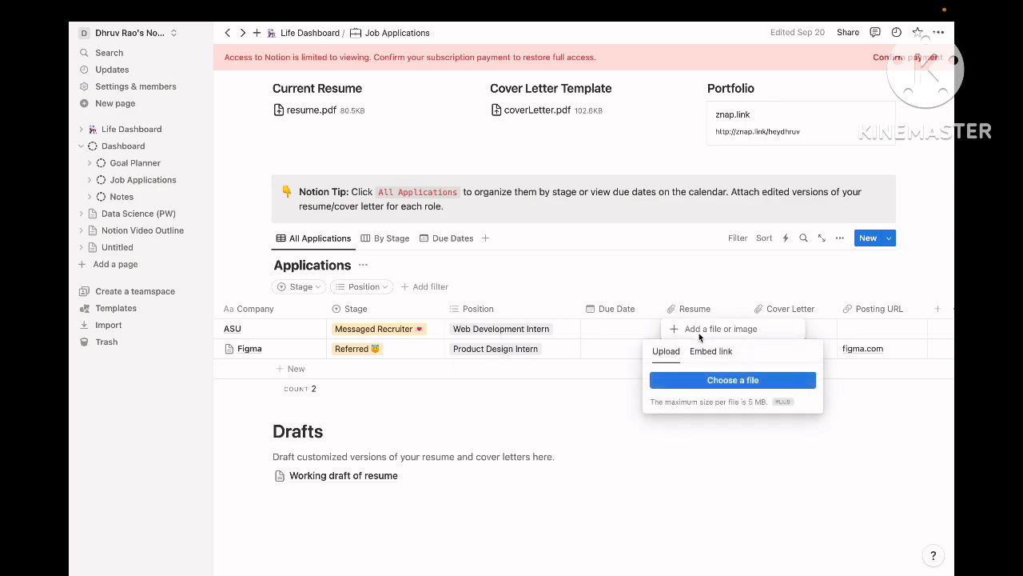
{"action": "left_click", "coordinate": [592, 409]}
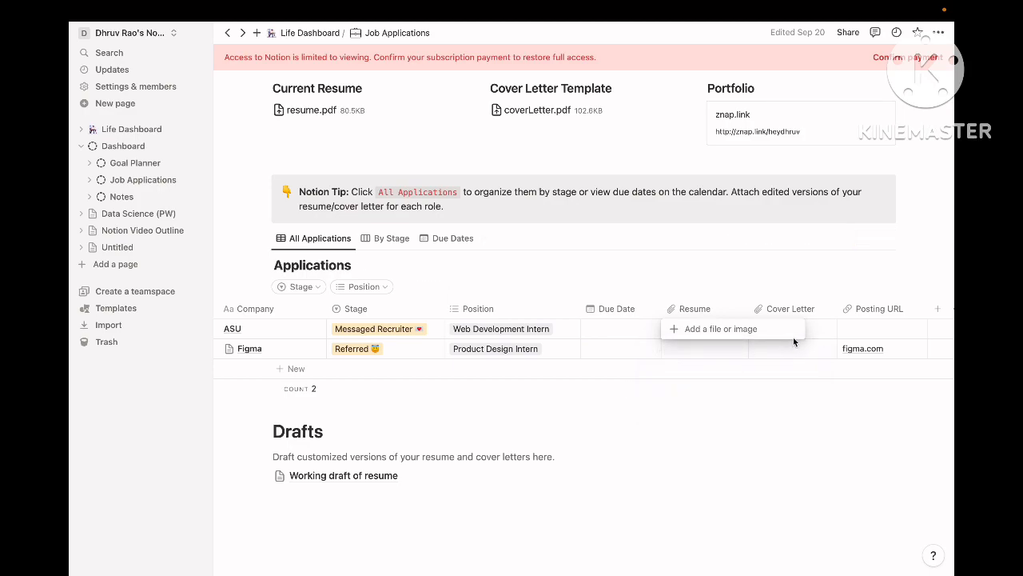
{"action": "key", "text": "Escape"}
{"action": "scroll", "coordinate": [781, 331], "scroll_direction": "right", "scroll_amount": 3}
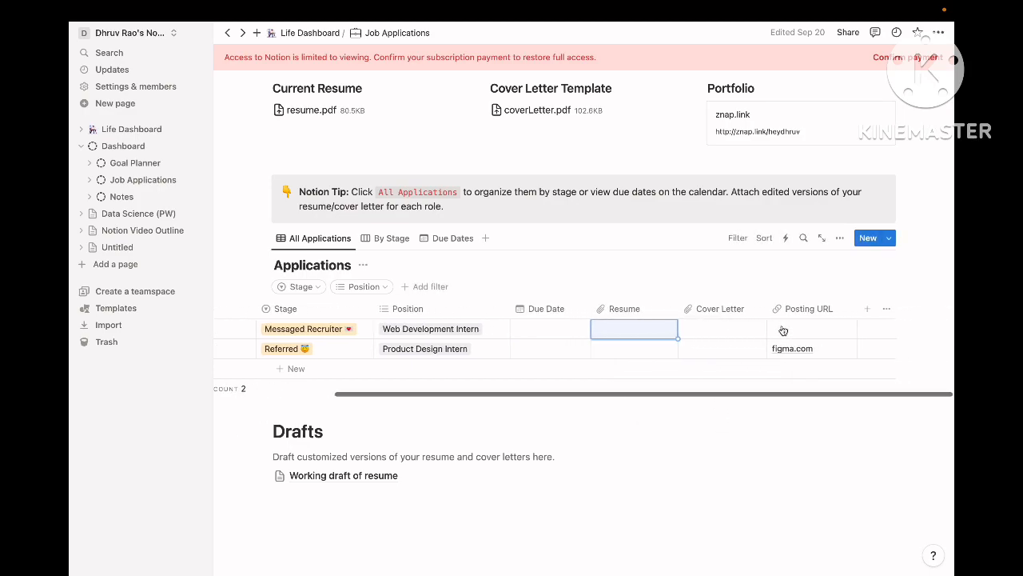
{"action": "left_click", "coordinate": [803, 323]}
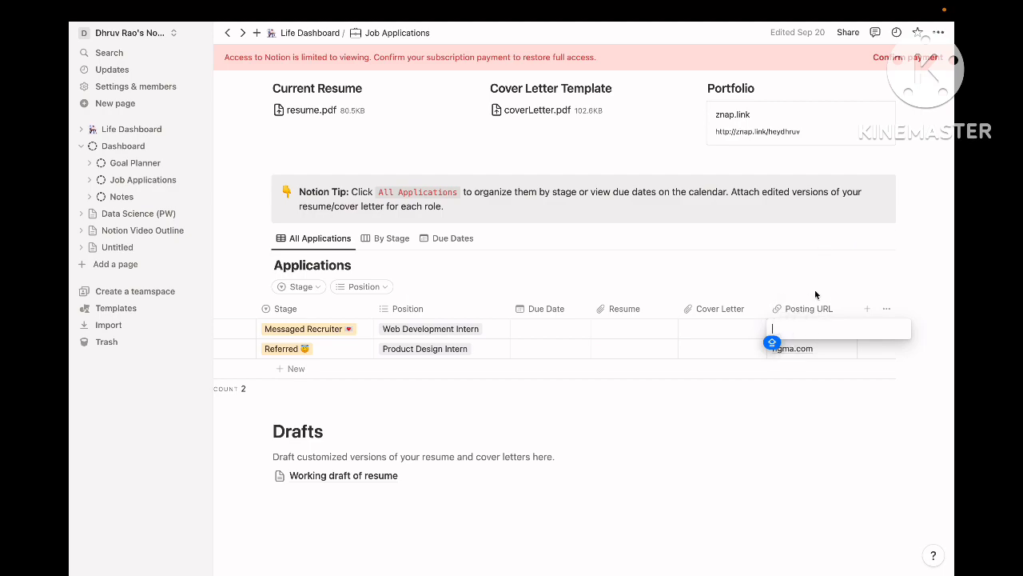
{"action": "key", "text": "Escape"}
{"action": "scroll", "coordinate": [680, 336], "scroll_direction": "left", "scroll_amount": 4}
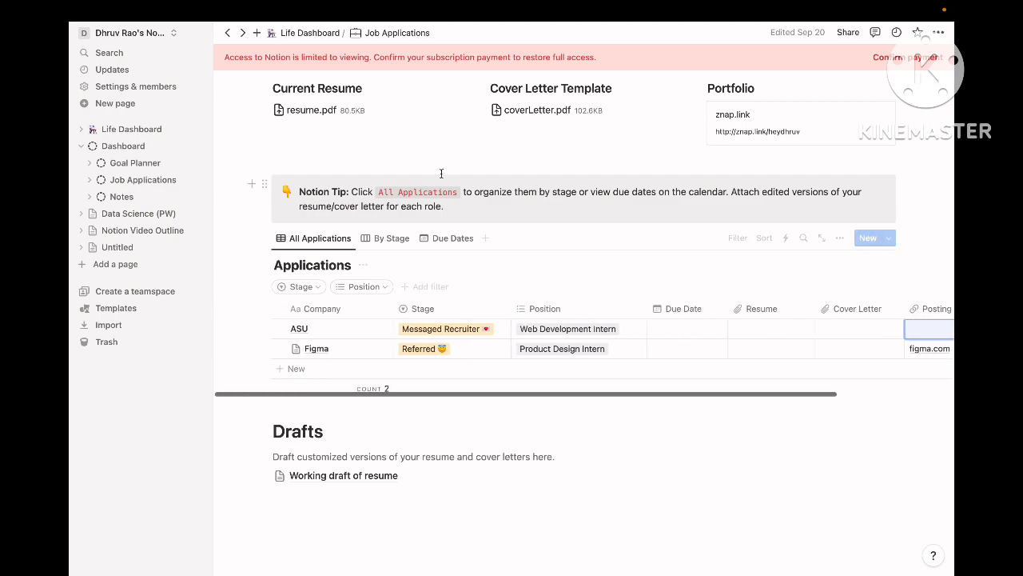
Step: Review the Job Applications page from its resume and cover letter template files down to the Drafts section
{"action": "scroll", "coordinate": [472, 172], "scroll_direction": "up", "scroll_amount": 2}
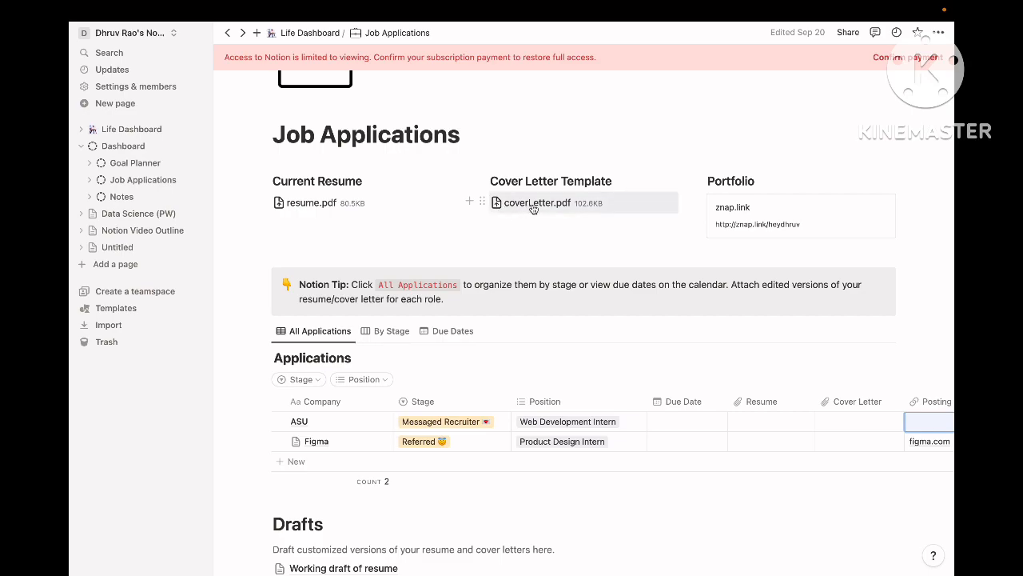
{"action": "scroll", "coordinate": [430, 269], "scroll_direction": "down", "scroll_amount": 4}
{"action": "scroll", "coordinate": [384, 239], "scroll_direction": "up", "scroll_amount": 4}
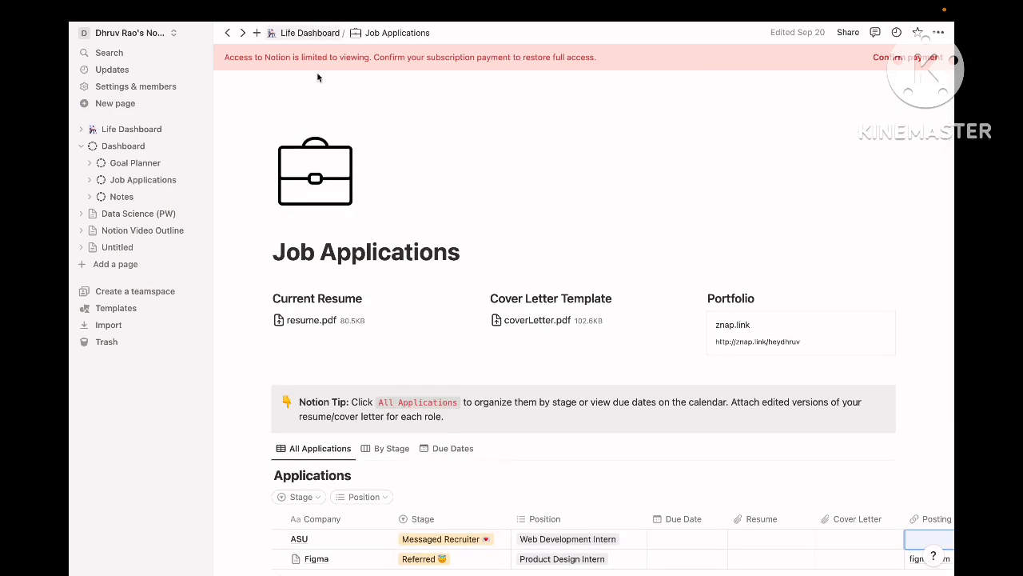
{"action": "scroll", "coordinate": [342, 230], "scroll_direction": "down", "scroll_amount": 4}
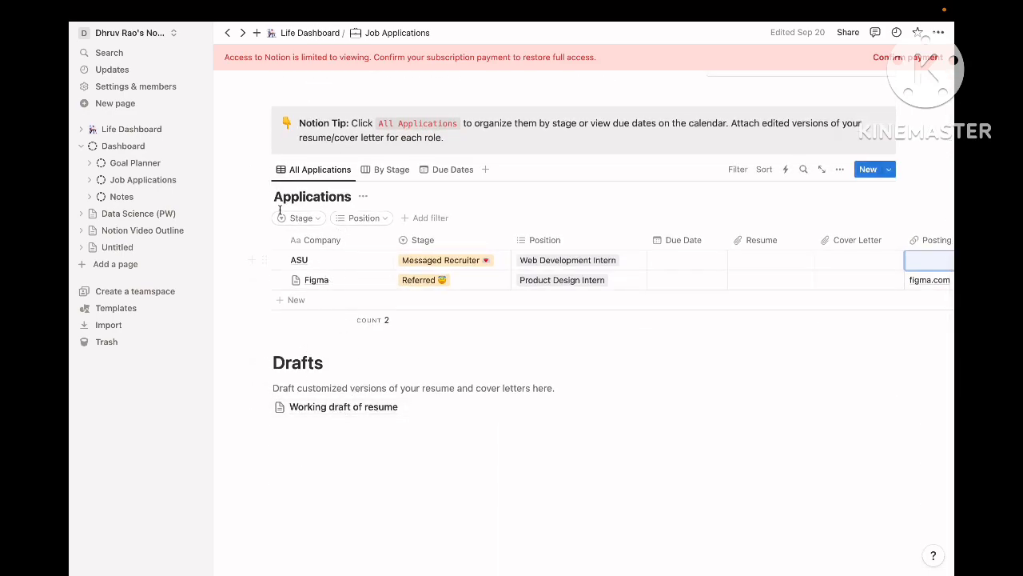
{"action": "left_click", "coordinate": [331, 485]}
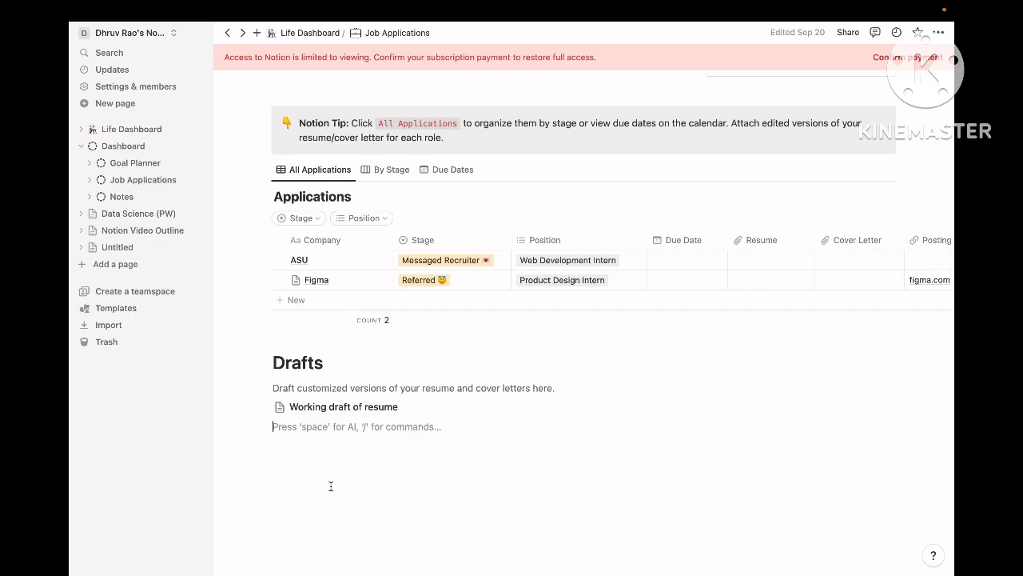
Step: Return to the Life Dashboard and open the School page under Career to view its notebooks by semester
{"action": "left_click", "coordinate": [320, 33]}
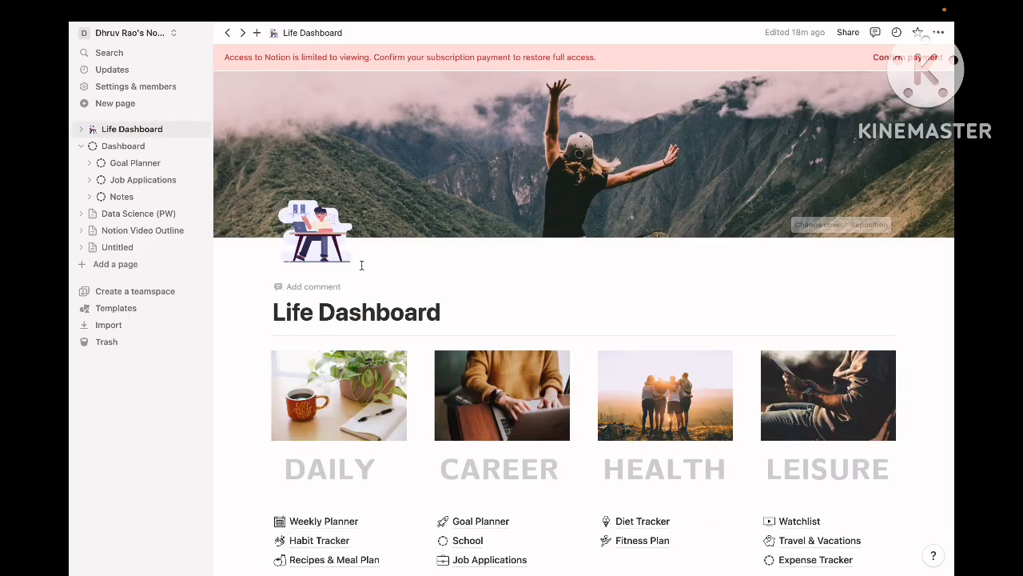
{"action": "scroll", "coordinate": [359, 264], "scroll_direction": "down", "scroll_amount": 3}
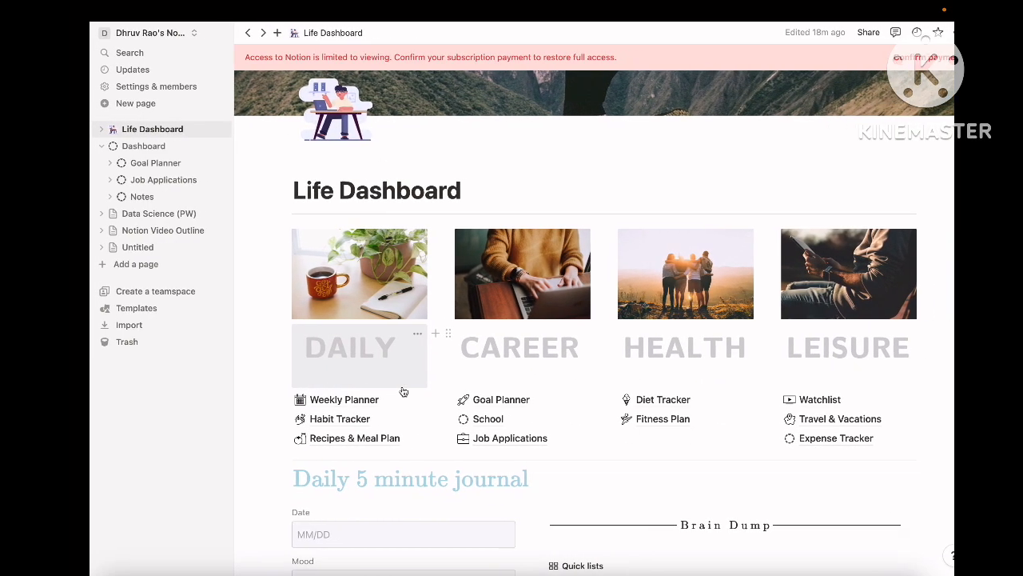
{"action": "scroll", "coordinate": [750, 460], "scroll_direction": "down", "scroll_amount": 2}
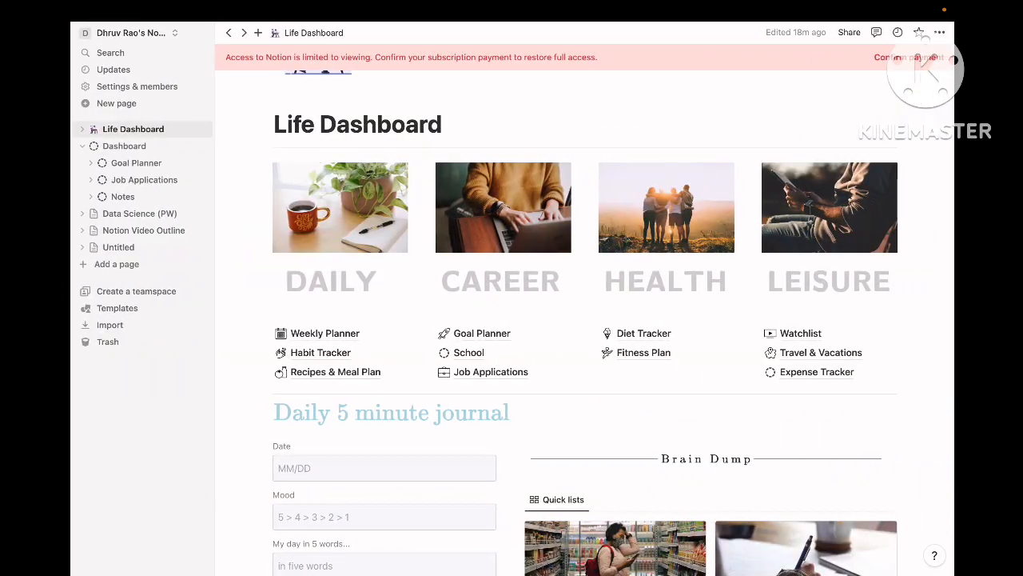
{"action": "left_click", "coordinate": [494, 351]}
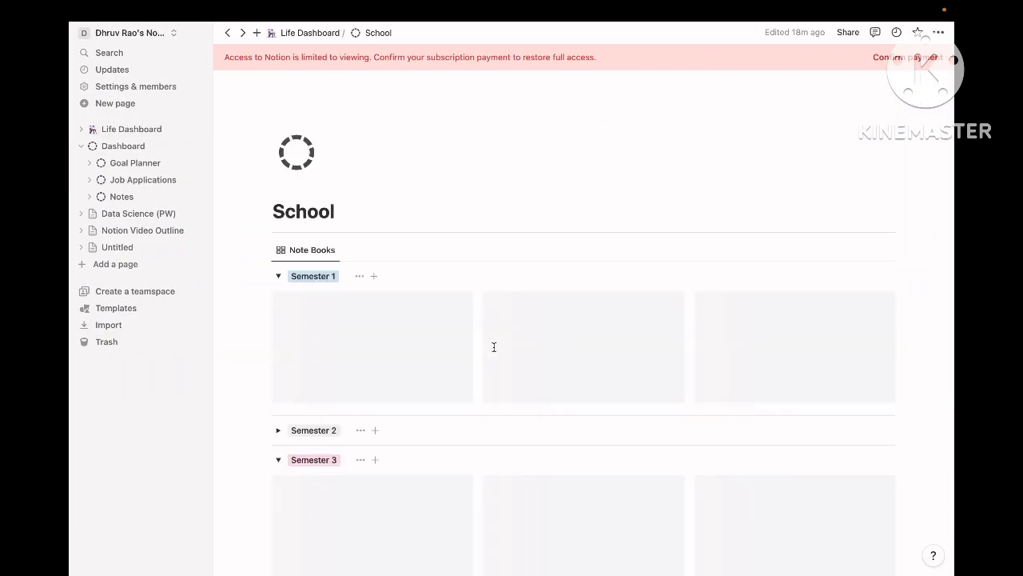
{"action": "scroll", "coordinate": [368, 324], "scroll_direction": "down", "scroll_amount": 2}
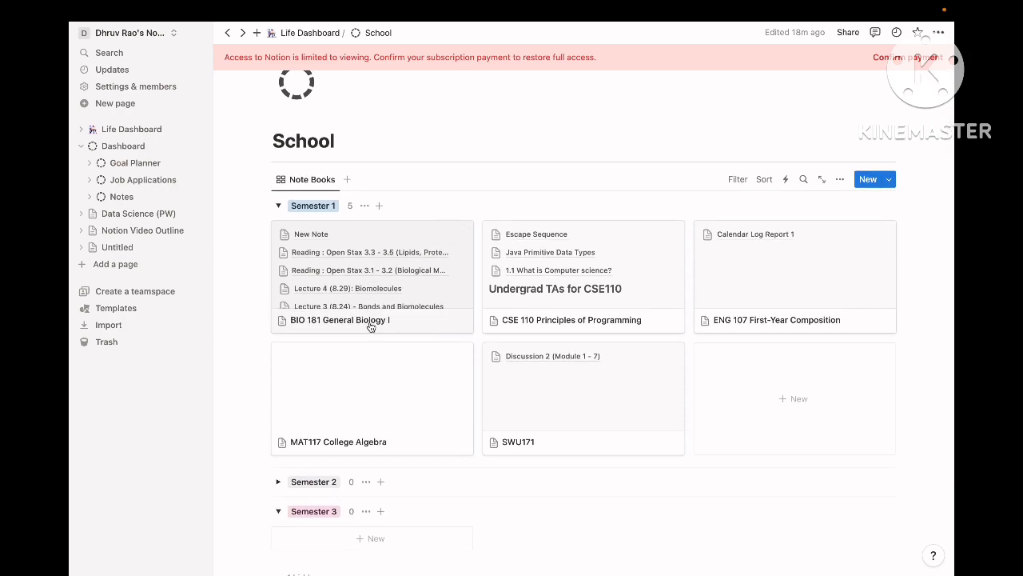
Step: Open the Class 2 (8.22) - The Chem of Life note from the BIO 181 General Biology I notebook and hide the sidebar
{"action": "left_click", "coordinate": [365, 276]}
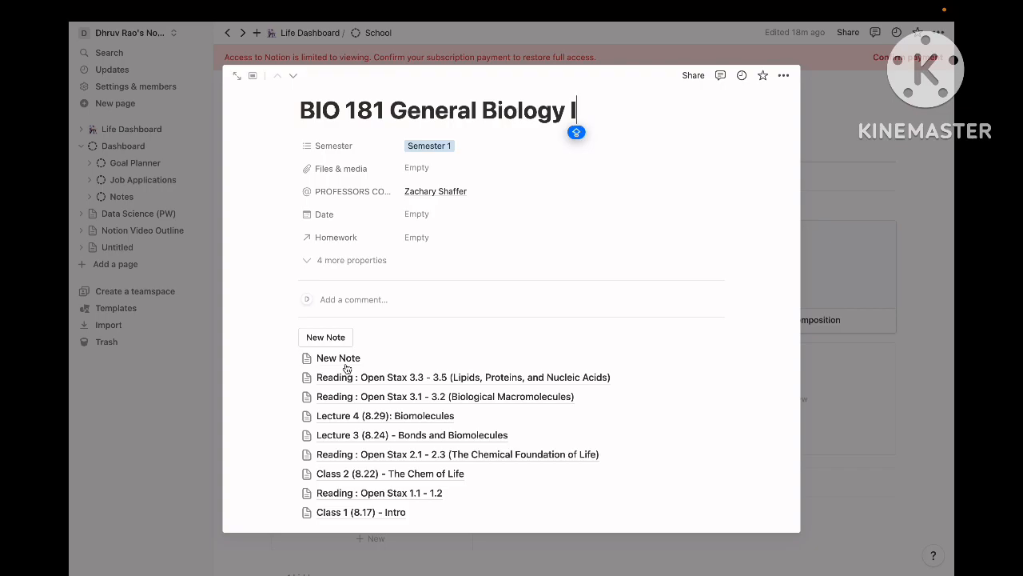
{"action": "scroll", "coordinate": [346, 368], "scroll_direction": "down", "scroll_amount": 2}
{"action": "left_click", "coordinate": [351, 416]}
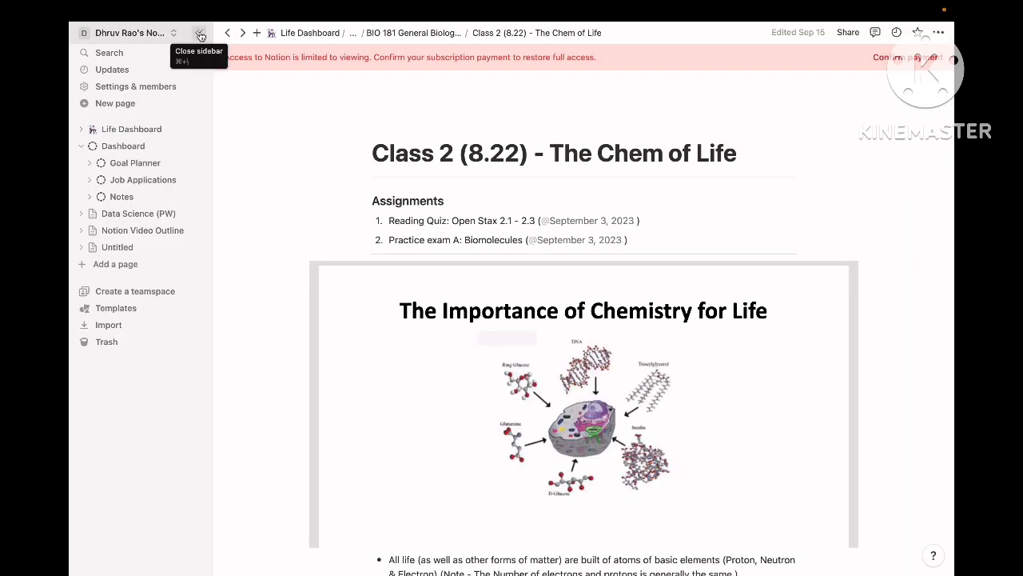
{"action": "left_click", "coordinate": [200, 35]}
Step: View the Reading Quiz assignment and its date settings in the note's Assignments list
{"action": "scroll", "coordinate": [352, 319], "scroll_direction": "down", "scroll_amount": 2}
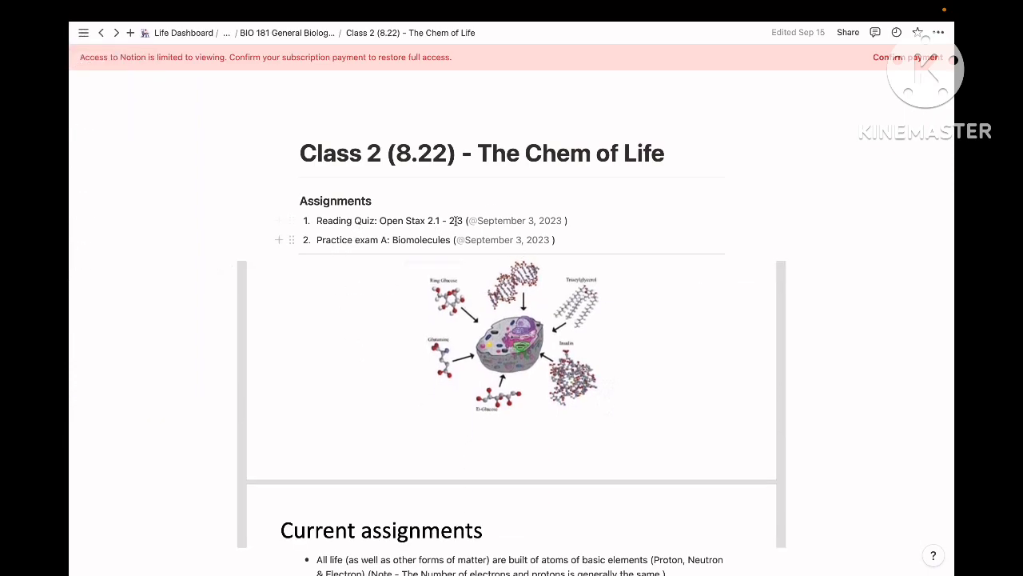
{"action": "left_click", "coordinate": [510, 227]}
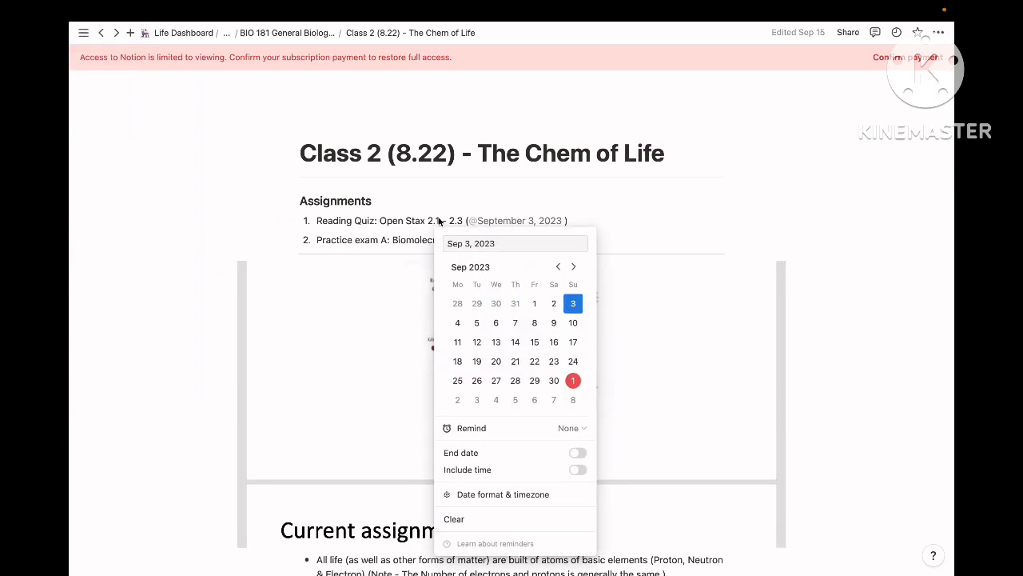
{"action": "left_click", "coordinate": [412, 220]}
{"action": "left_click", "coordinate": [365, 221]}
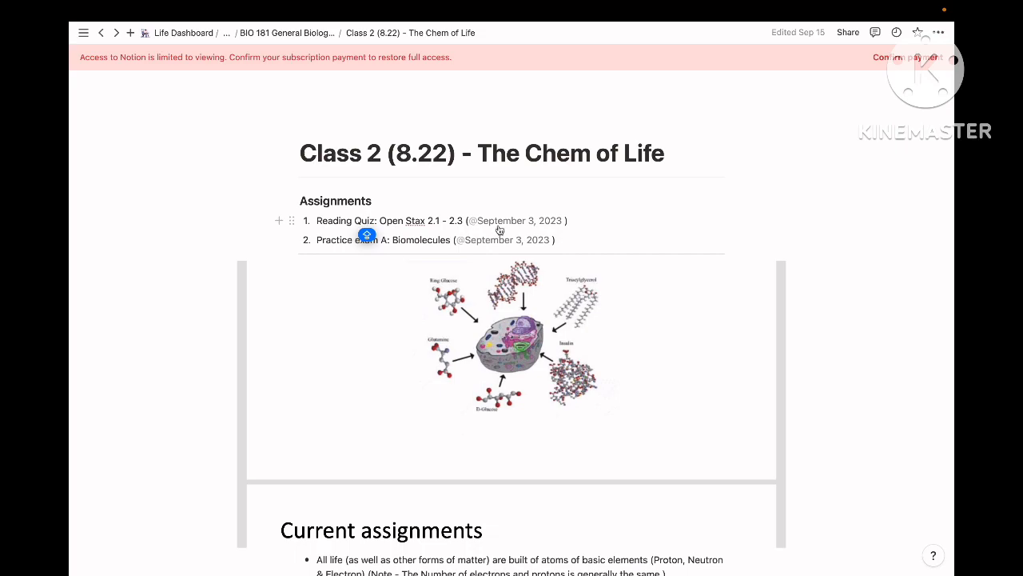
Step: Look through the note's embedded lecture slides and the written notes on atoms, isotopes and the periodic table
{"action": "scroll", "coordinate": [342, 213], "scroll_direction": "down", "scroll_amount": 2}
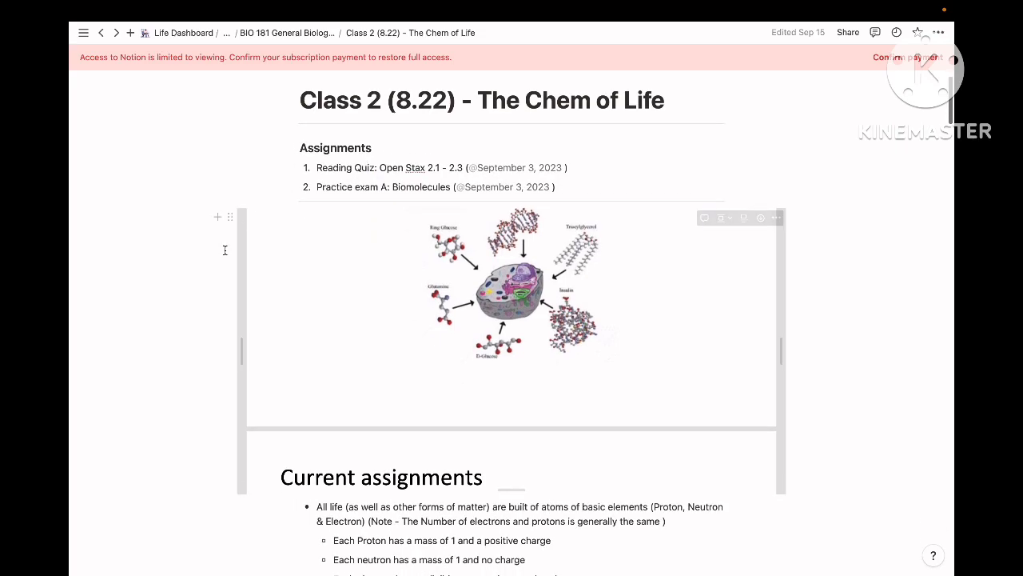
{"action": "scroll", "coordinate": [224, 247], "scroll_direction": "down", "scroll_amount": 2}
{"action": "scroll", "coordinate": [354, 305], "scroll_direction": "down", "scroll_amount": 5}
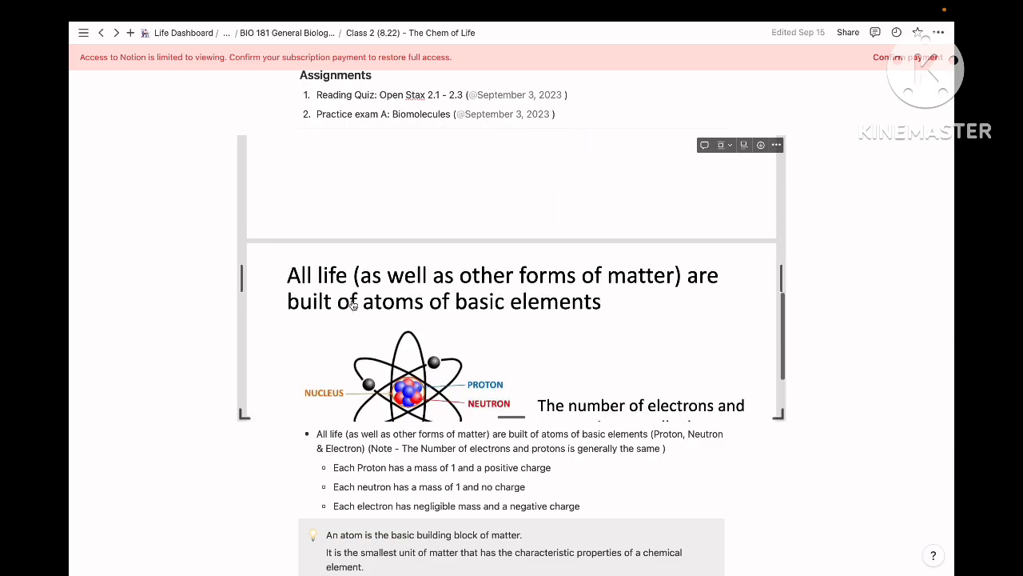
{"action": "scroll", "coordinate": [354, 306], "scroll_direction": "down", "scroll_amount": 10}
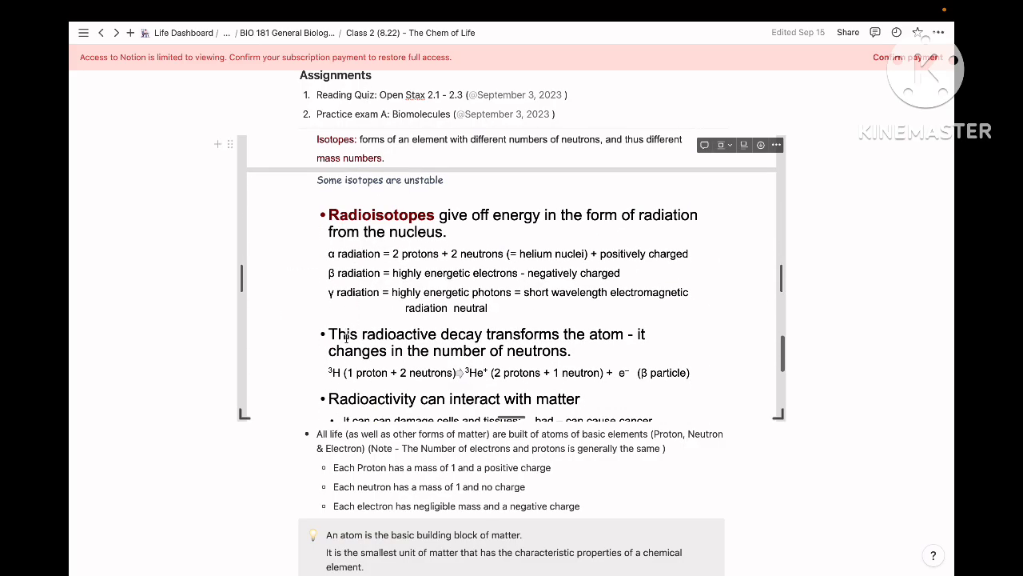
{"action": "scroll", "coordinate": [347, 343], "scroll_direction": "down", "scroll_amount": 8}
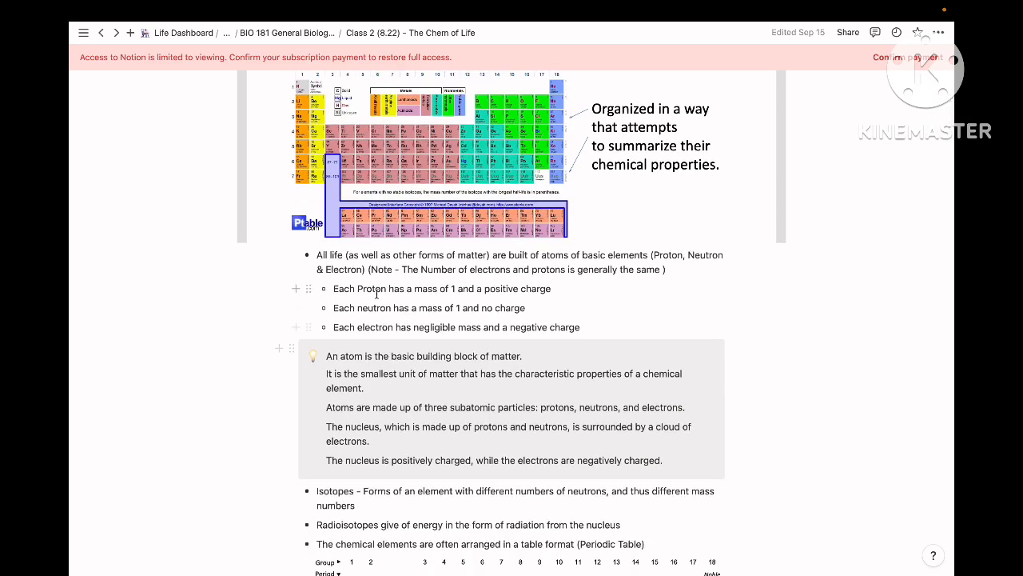
{"action": "scroll", "coordinate": [376, 290], "scroll_direction": "down", "scroll_amount": 5}
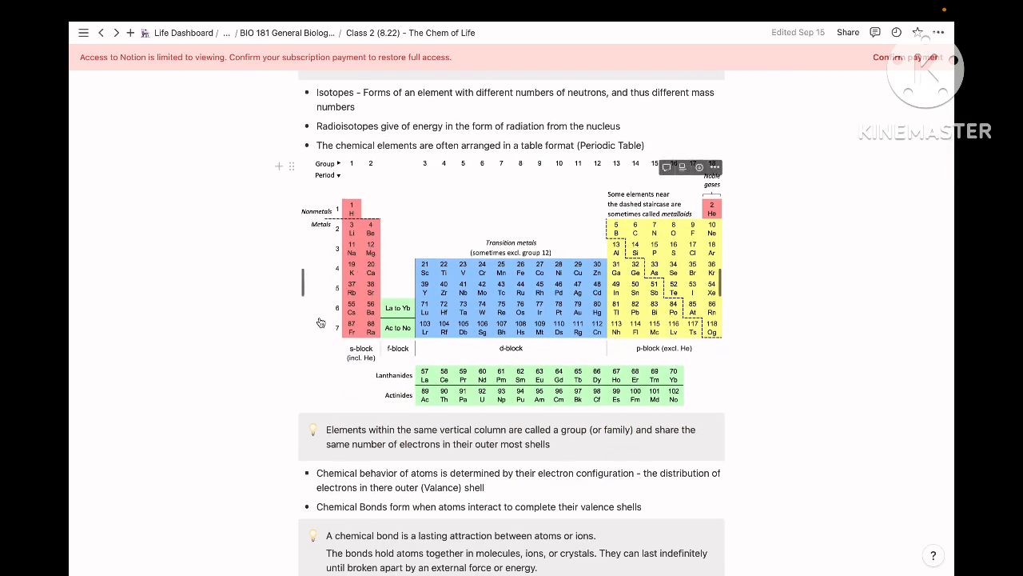
{"action": "scroll", "coordinate": [320, 322], "scroll_direction": "down", "scroll_amount": 1}
{"action": "scroll", "coordinate": [319, 322], "scroll_direction": "up", "scroll_amount": 1}
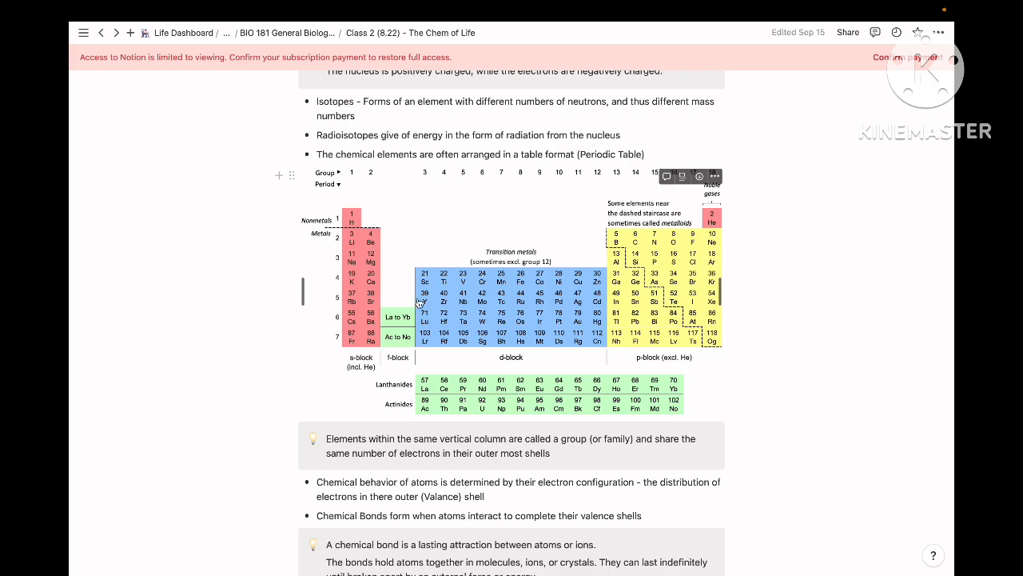
Step: Look through the rest of the note, covering chemical bonds, isotopes, radioisotope uses and biologically active elements
{"action": "scroll", "coordinate": [312, 384], "scroll_direction": "down", "scroll_amount": 20}
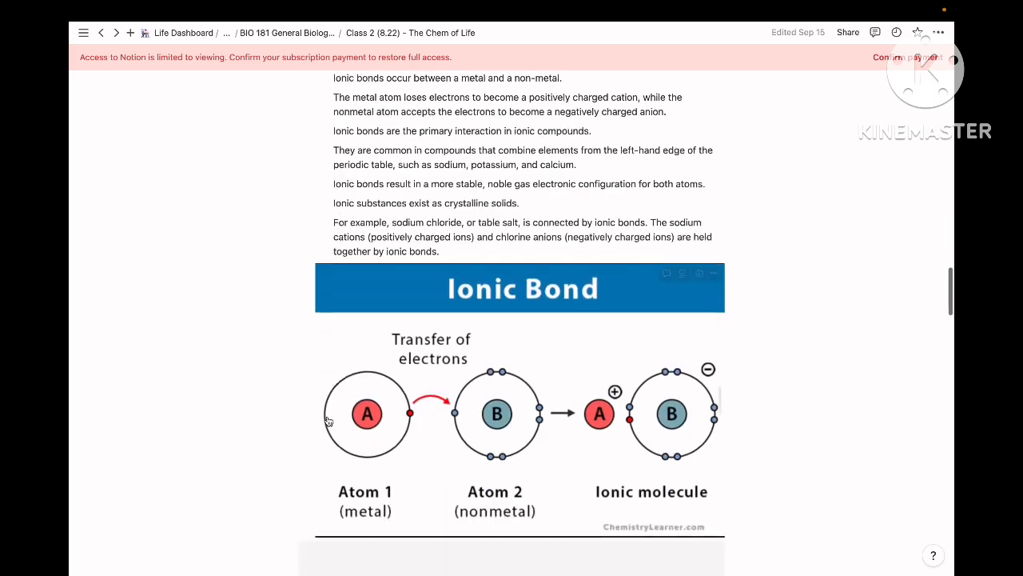
{"action": "left_click", "coordinate": [344, 423]}
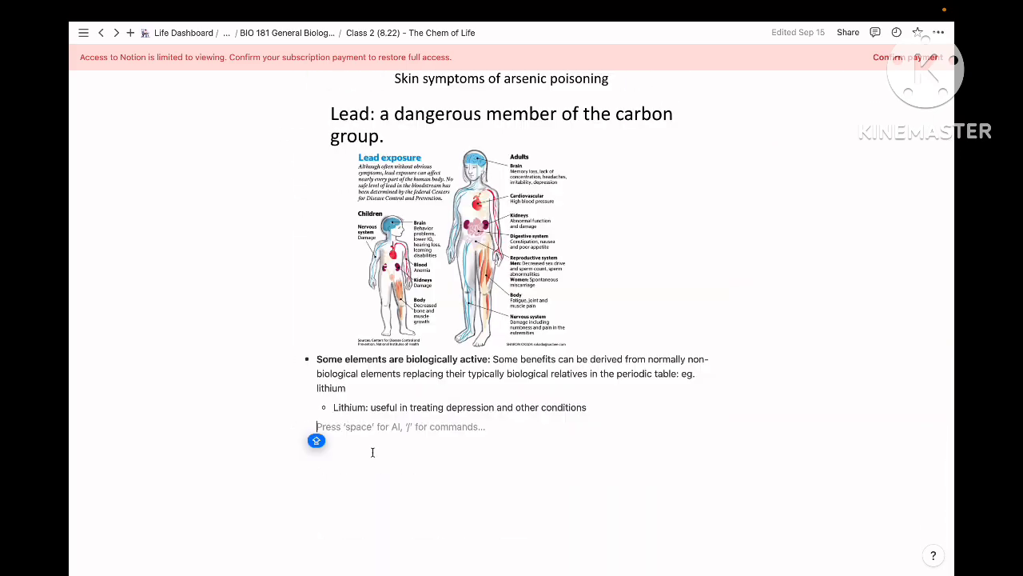
{"action": "scroll", "coordinate": [365, 287], "scroll_direction": "up", "scroll_amount": 3}
{"action": "scroll", "coordinate": [365, 287], "scroll_direction": "down", "scroll_amount": 3}
{"action": "key", "text": "Caps_Lock"}
{"action": "scroll", "coordinate": [356, 324], "scroll_direction": "up", "scroll_amount": 15}
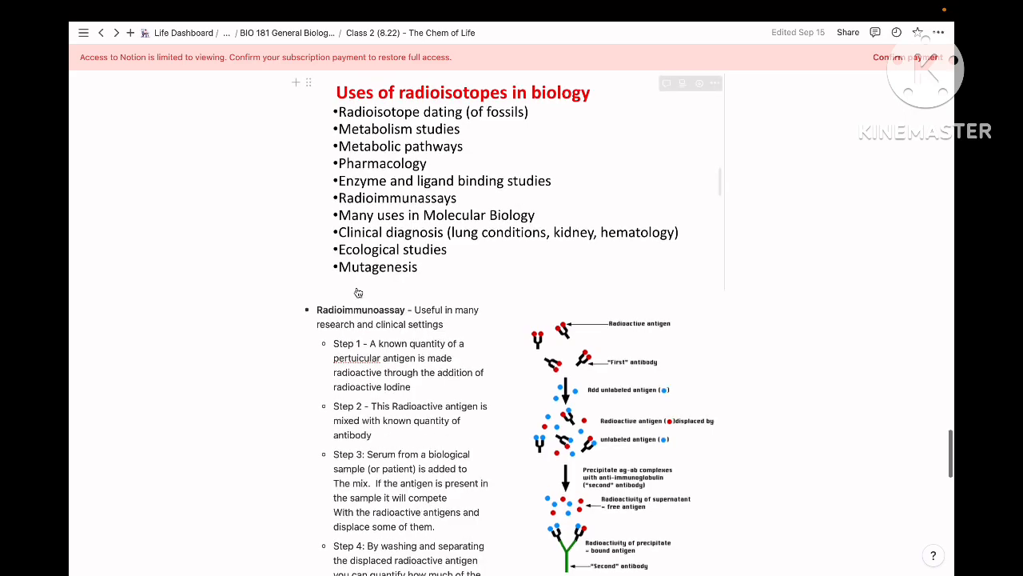
{"action": "scroll", "coordinate": [344, 240], "scroll_direction": "up", "scroll_amount": 6}
{"action": "scroll", "coordinate": [335, 188], "scroll_direction": "up", "scroll_amount": 5}
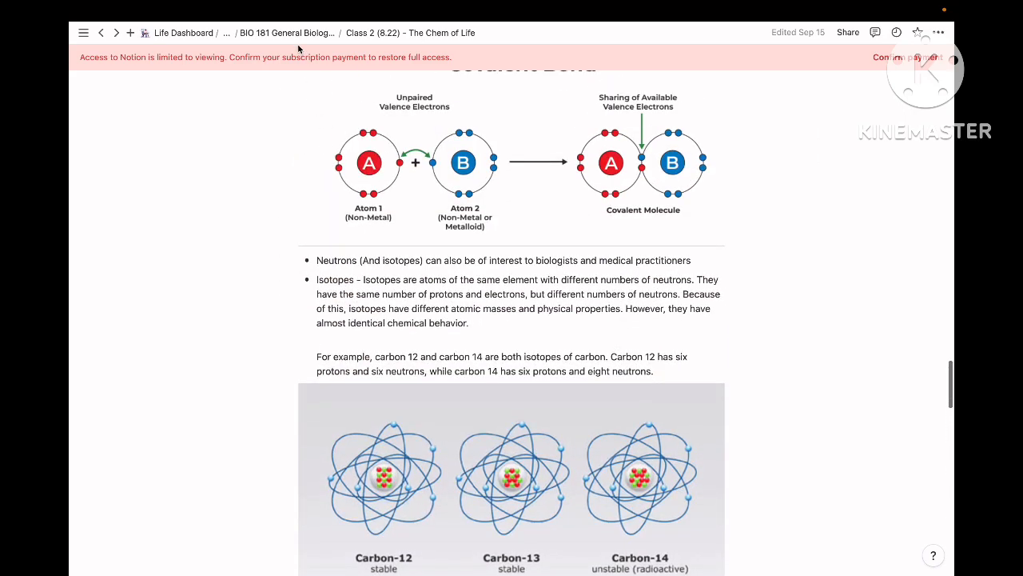
Step: Return to the BIO 181 General Biology I notebook and view its list of class and reading notes
{"action": "left_click", "coordinate": [297, 35]}
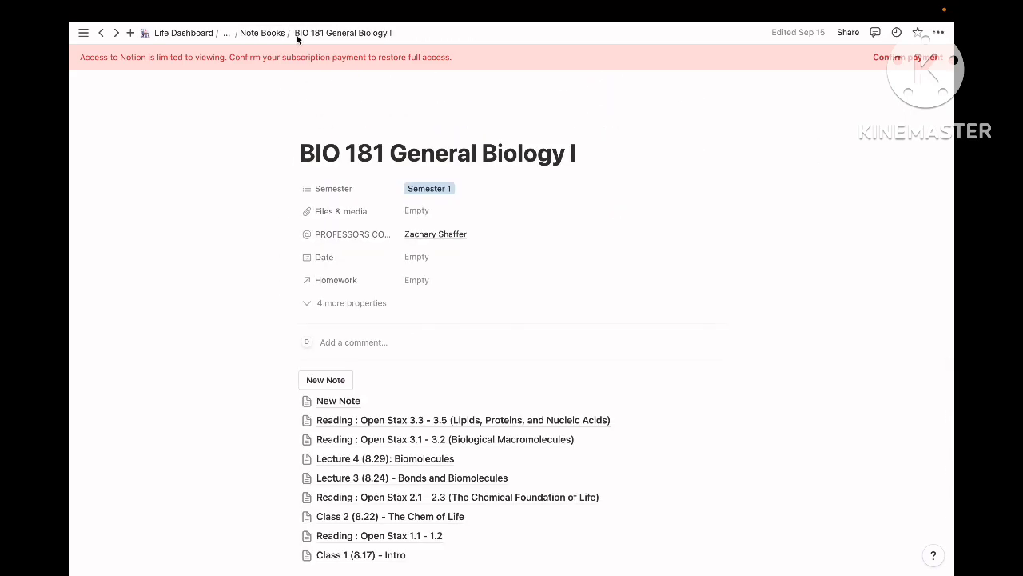
{"action": "scroll", "coordinate": [331, 272], "scroll_direction": "down", "scroll_amount": 3}
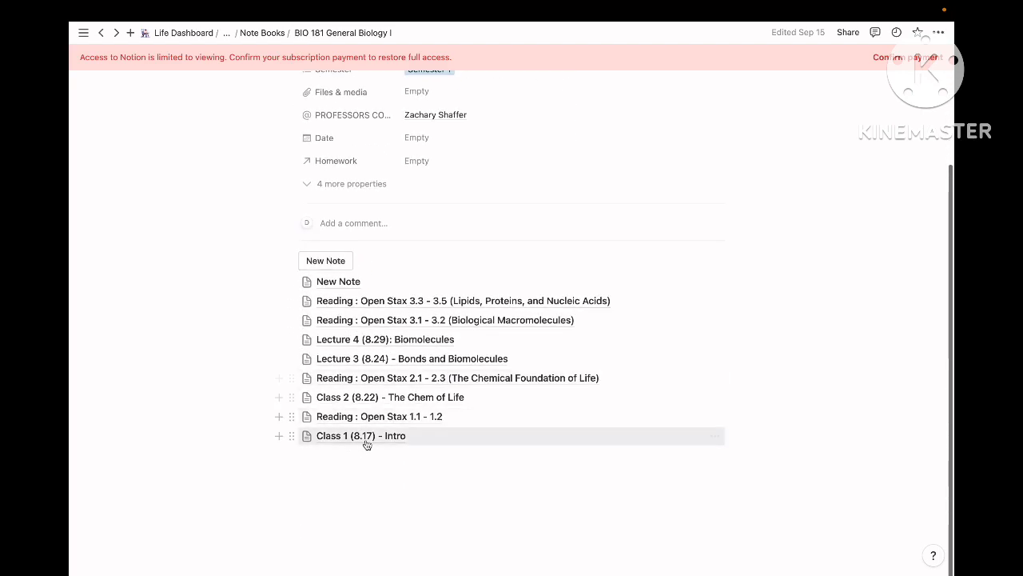
{"action": "mouse_move", "coordinate": [378, 342]}
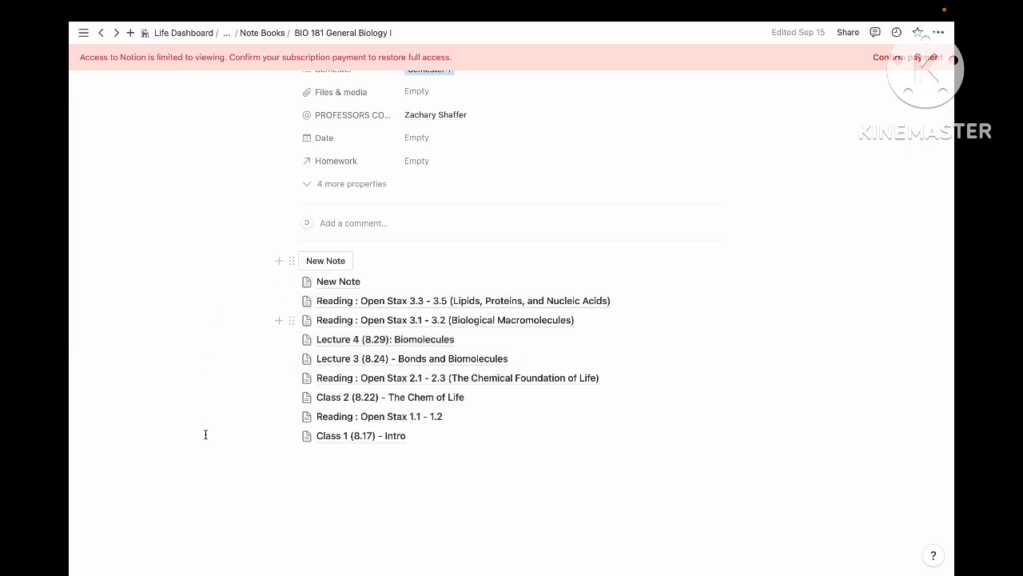
{"action": "scroll", "coordinate": [205, 432], "scroll_direction": "down", "scroll_amount": 1}
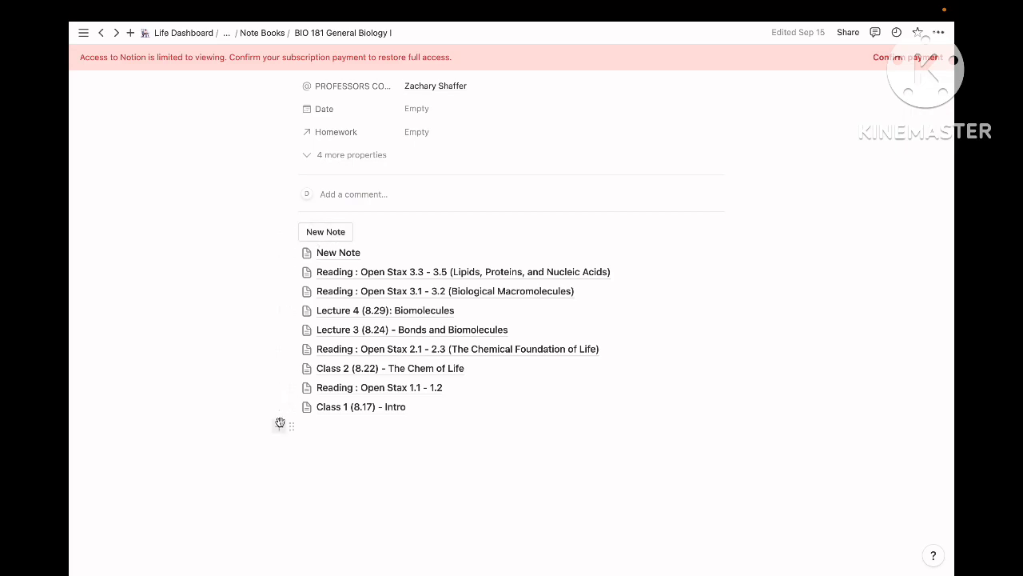
Step: Create a new note in the BIO 181 General Biology I notebook and open it with its body ready for editing
{"action": "left_click", "coordinate": [336, 238]}
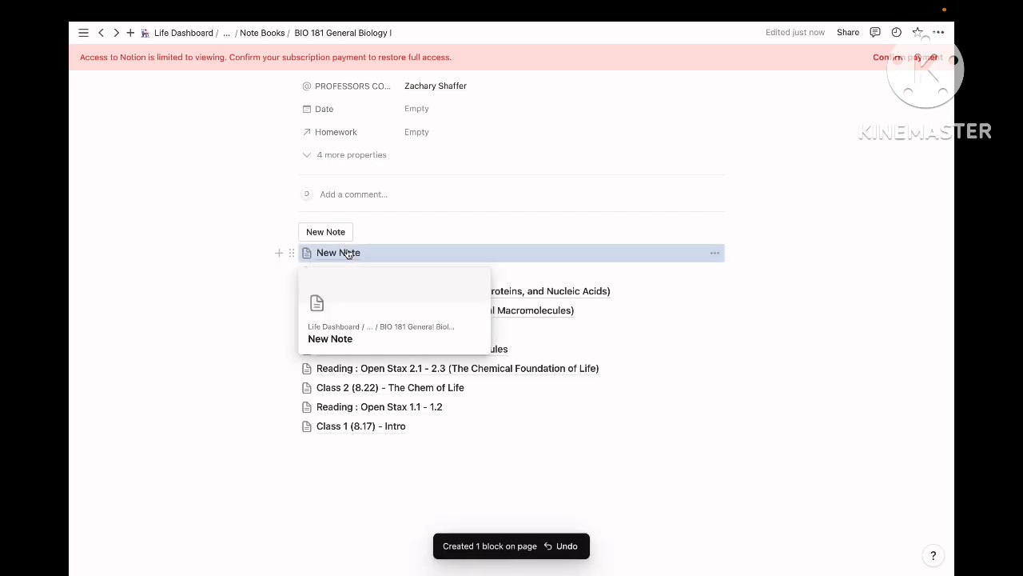
{"action": "left_click", "coordinate": [348, 252]}
{"action": "left_click", "coordinate": [356, 265]}
Step: Insert a simple table into the body of the new note
{"action": "type", "text": "/"}
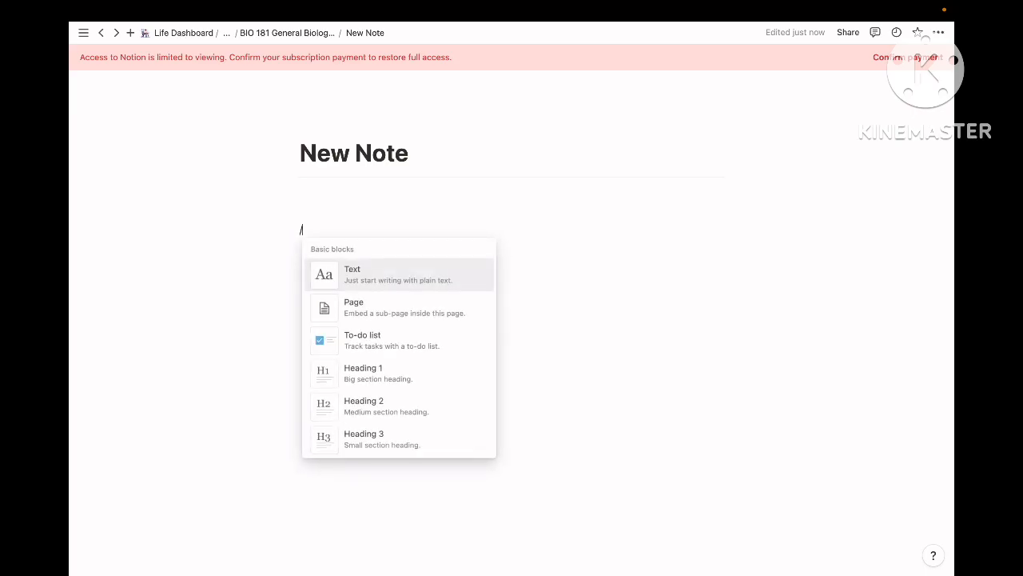
{"action": "key", "text": "Caps_Lock"}
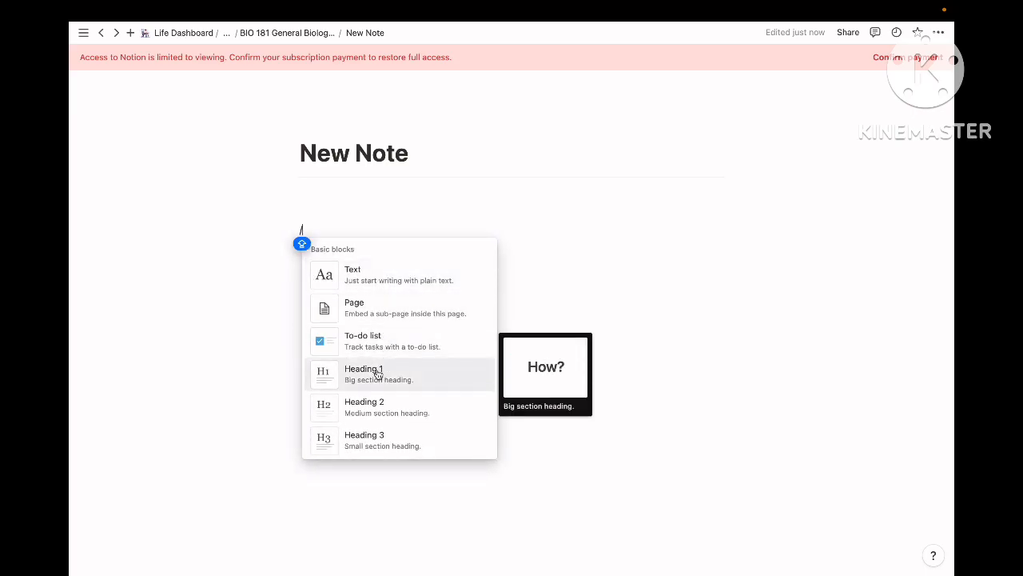
{"action": "scroll", "coordinate": [371, 383], "scroll_direction": "down", "scroll_amount": 2}
{"action": "scroll", "coordinate": [377, 384], "scroll_direction": "down", "scroll_amount": 1}
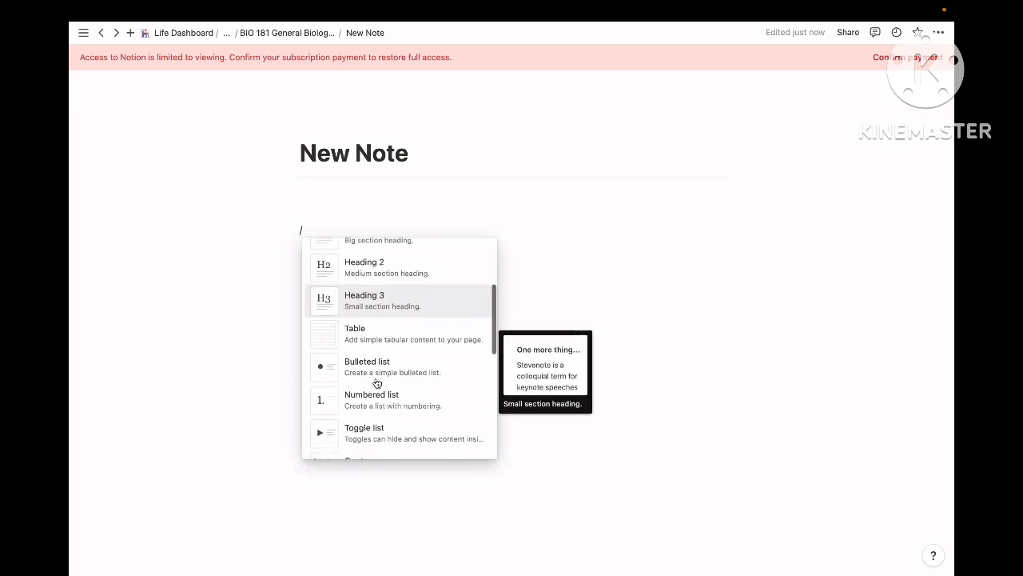
{"action": "left_click", "coordinate": [379, 339]}
Step: Try adding a quote block beneath the table
{"action": "type", "text": "/"}
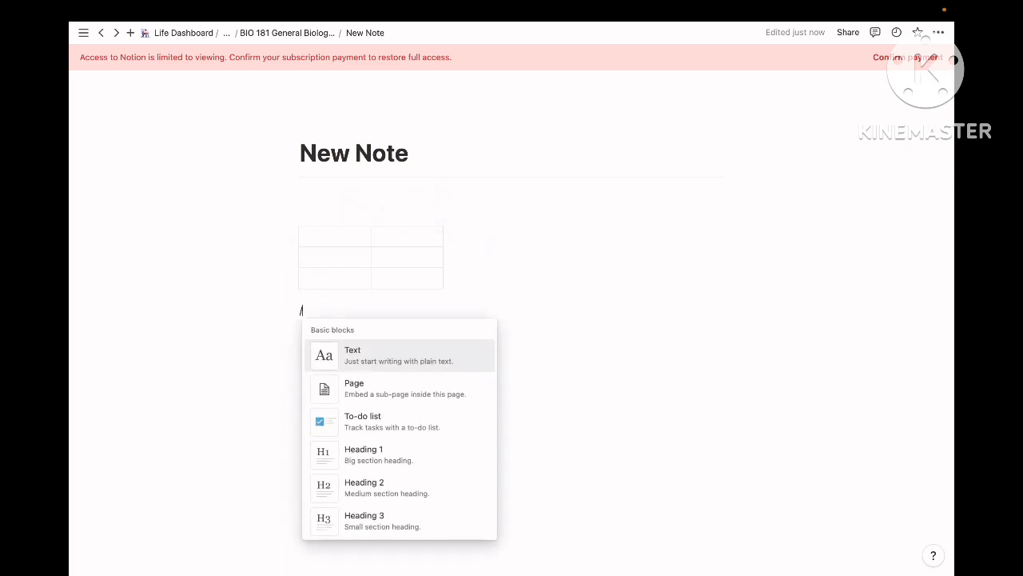
{"action": "scroll", "coordinate": [382, 411], "scroll_direction": "down", "scroll_amount": 4}
{"action": "scroll", "coordinate": [384, 410], "scroll_direction": "down", "scroll_amount": 5}
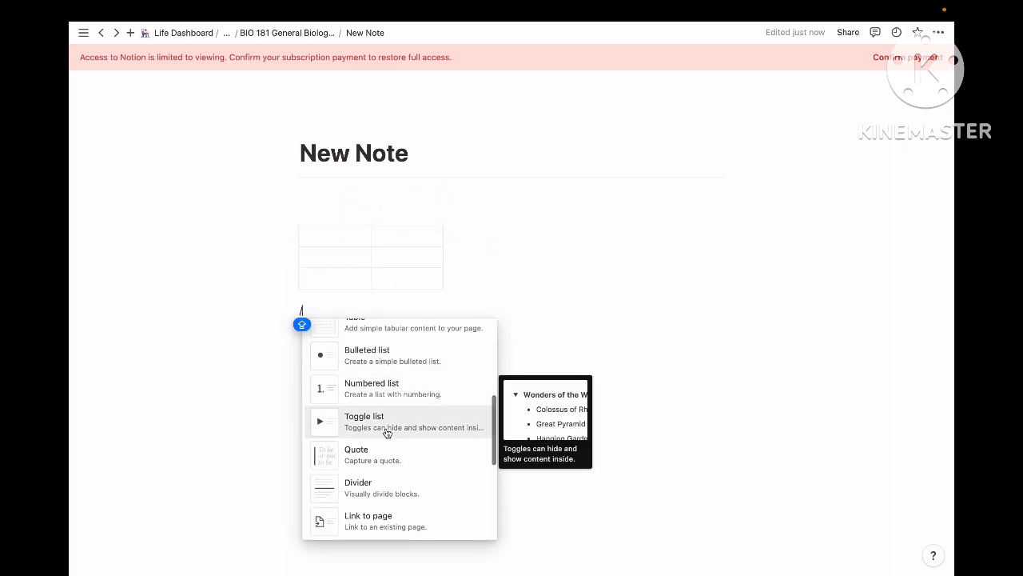
{"action": "key", "text": "BackSpace"}
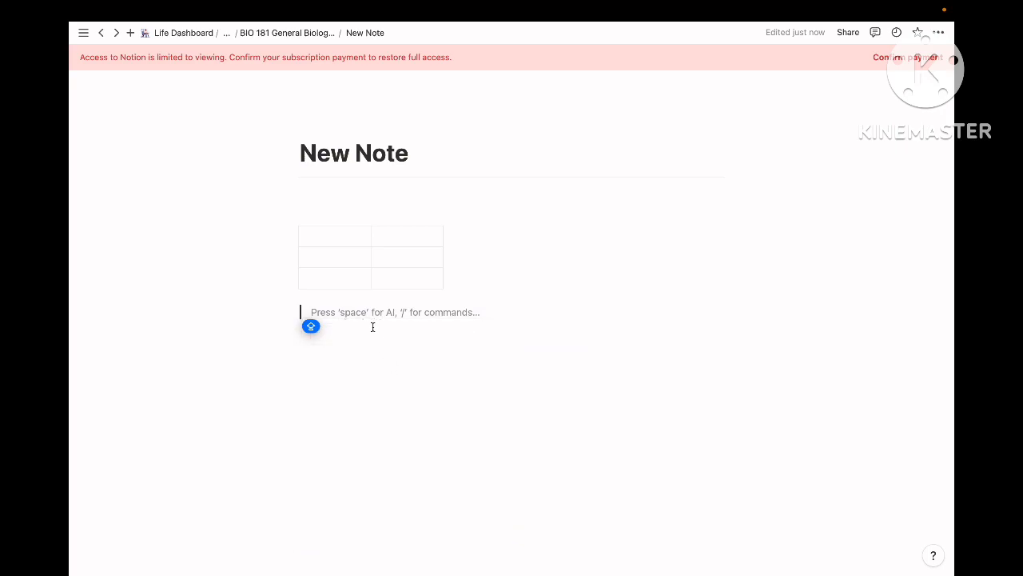
{"action": "type", "text": "v"}
{"action": "key", "text": "BackSpace"}
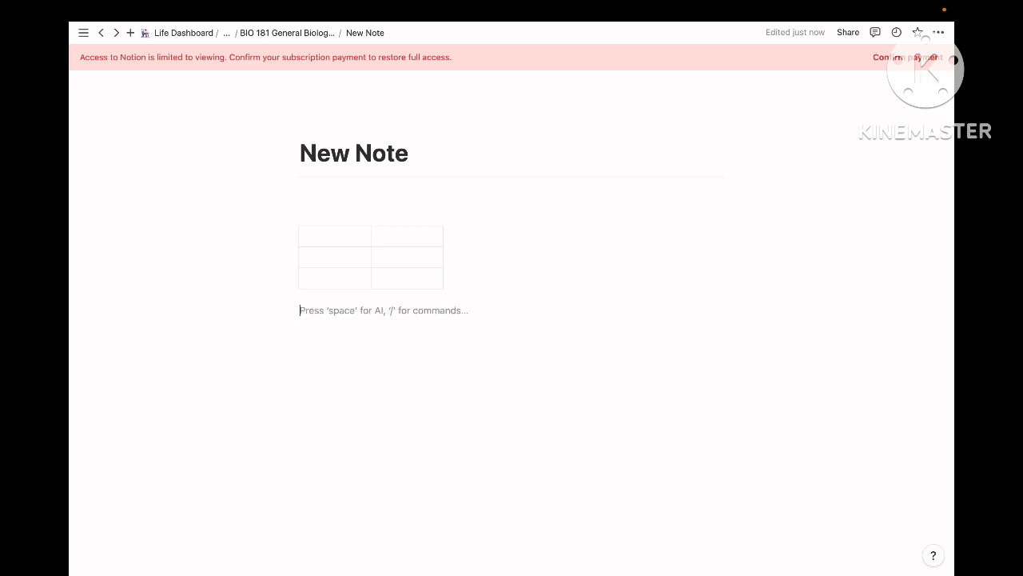
Step: Look over the basic, Notion AI and media block types and insert a code block beneath the table
{"action": "type", "text": "/"}
{"action": "scroll", "coordinate": [389, 401], "scroll_direction": "down", "scroll_amount": 8}
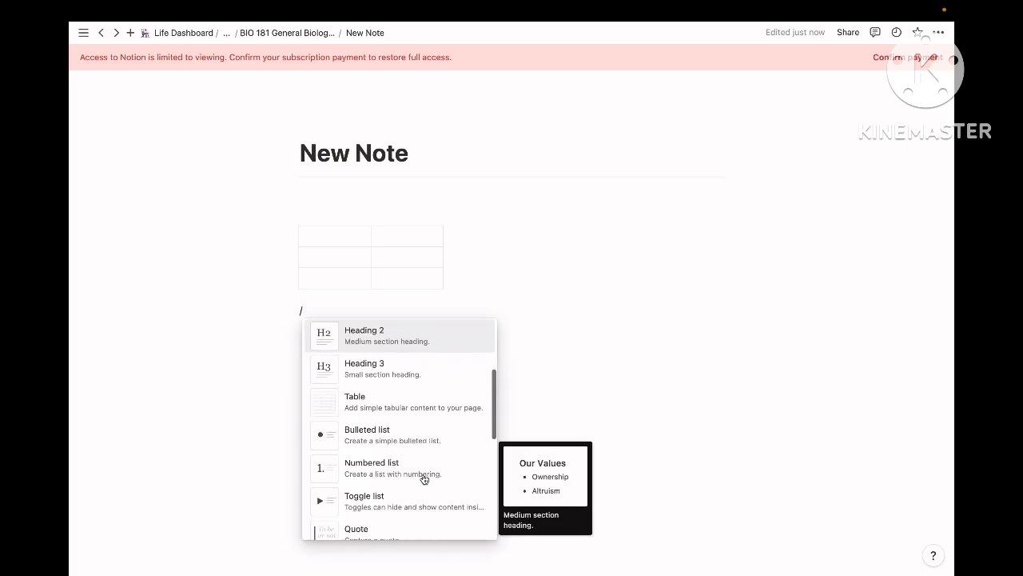
{"action": "scroll", "coordinate": [366, 395], "scroll_direction": "down", "scroll_amount": 3}
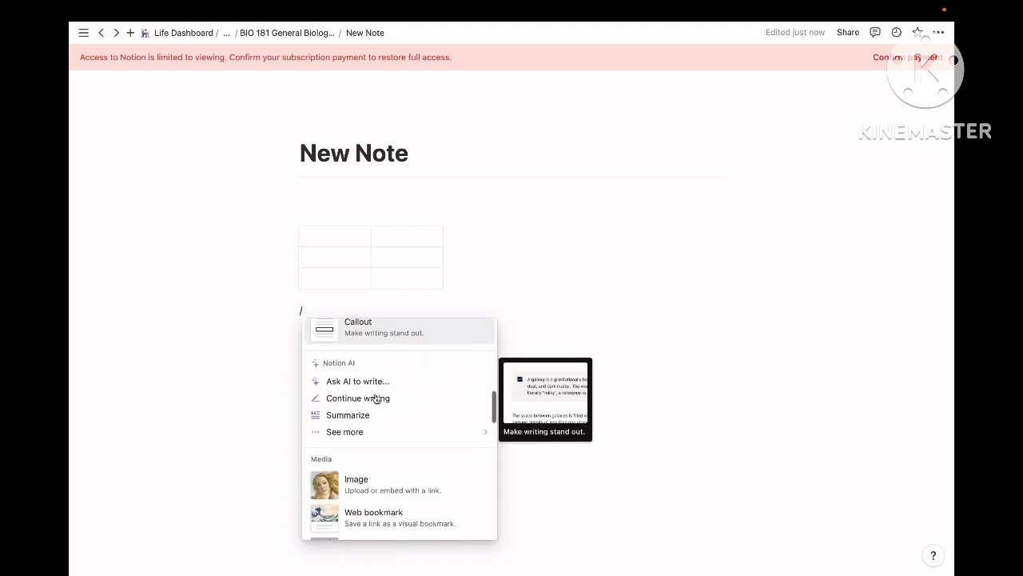
{"action": "mouse_move", "coordinate": [362, 430]}
{"action": "scroll", "coordinate": [369, 404], "scroll_direction": "down", "scroll_amount": 2}
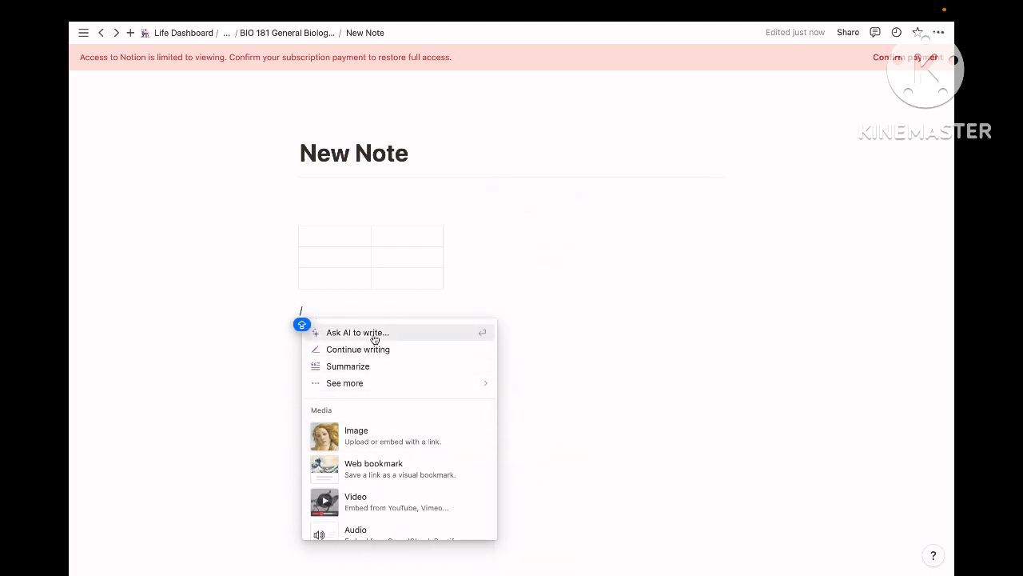
{"action": "scroll", "coordinate": [375, 365], "scroll_direction": "up", "scroll_amount": 2}
{"action": "key", "text": "Caps_Lock"}
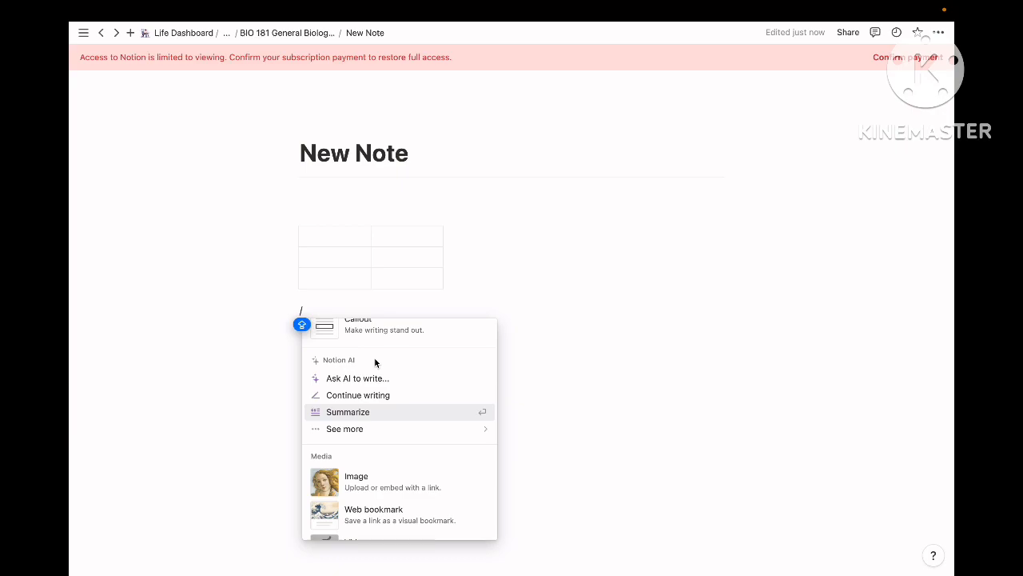
{"action": "scroll", "coordinate": [350, 391], "scroll_direction": "down", "scroll_amount": 1}
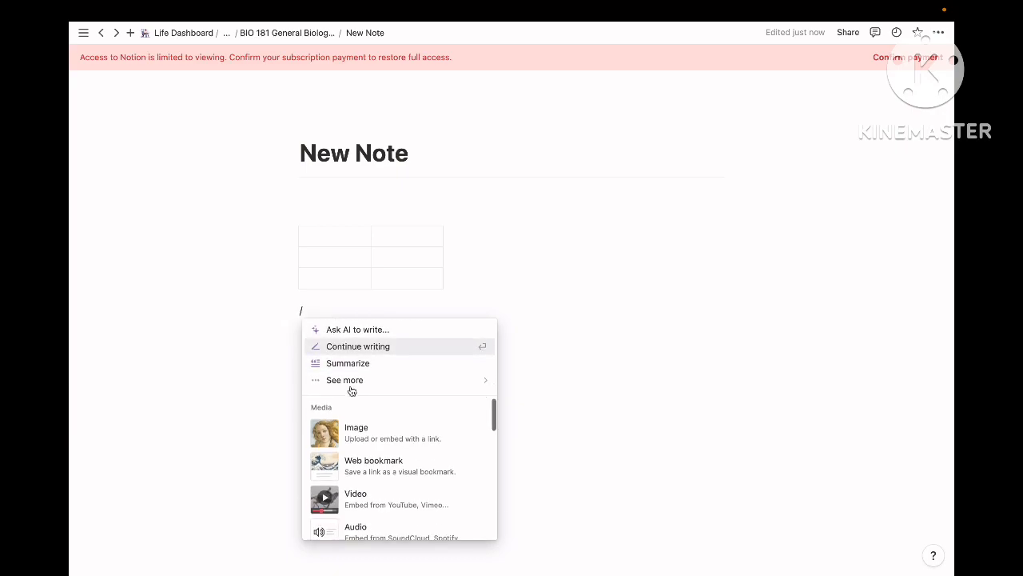
{"action": "scroll", "coordinate": [354, 445], "scroll_direction": "down", "scroll_amount": 3}
{"action": "scroll", "coordinate": [352, 446], "scroll_direction": "up", "scroll_amount": 2}
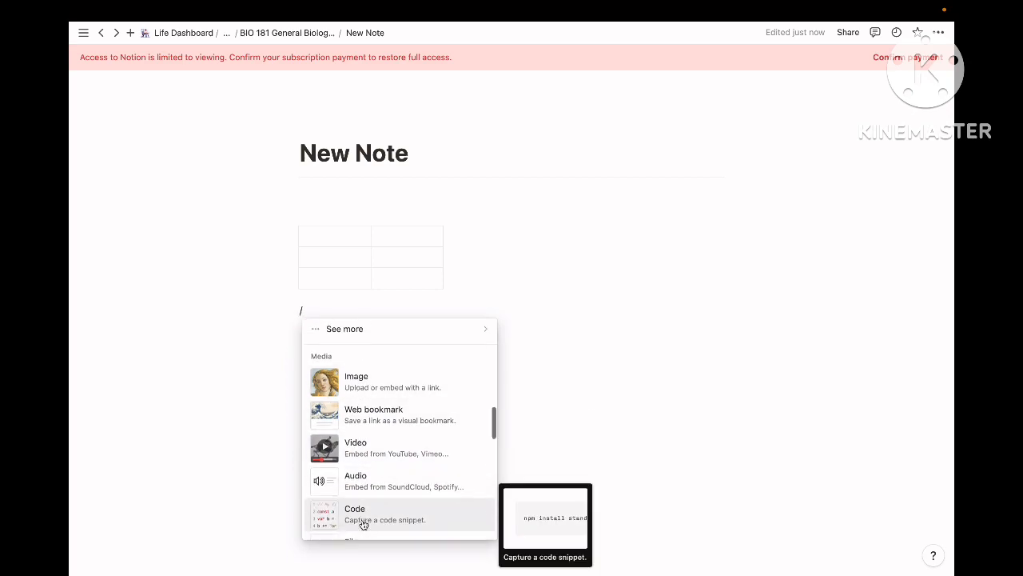
{"action": "scroll", "coordinate": [362, 519], "scroll_direction": "down", "scroll_amount": 2}
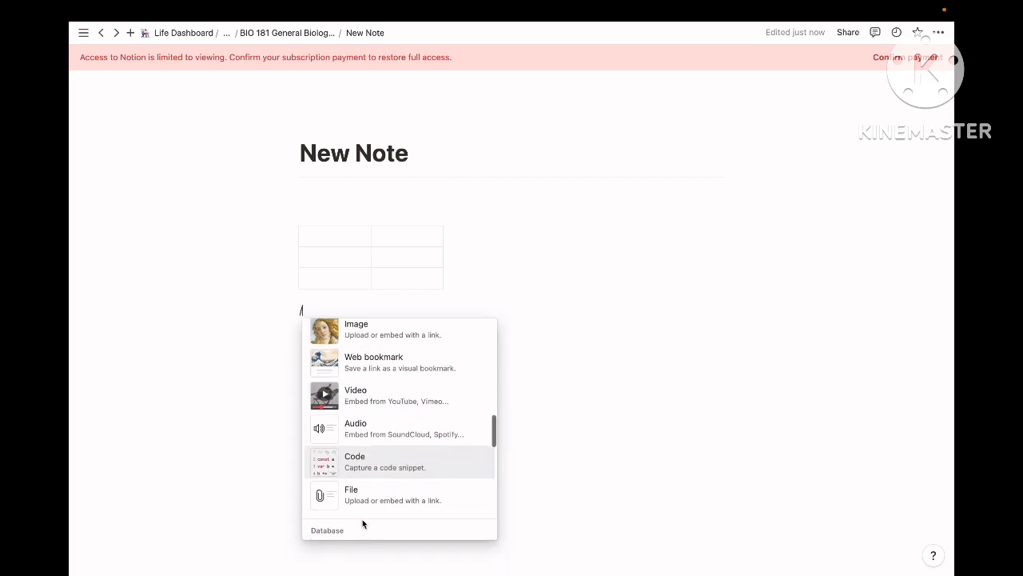
{"action": "left_click", "coordinate": [356, 465]}
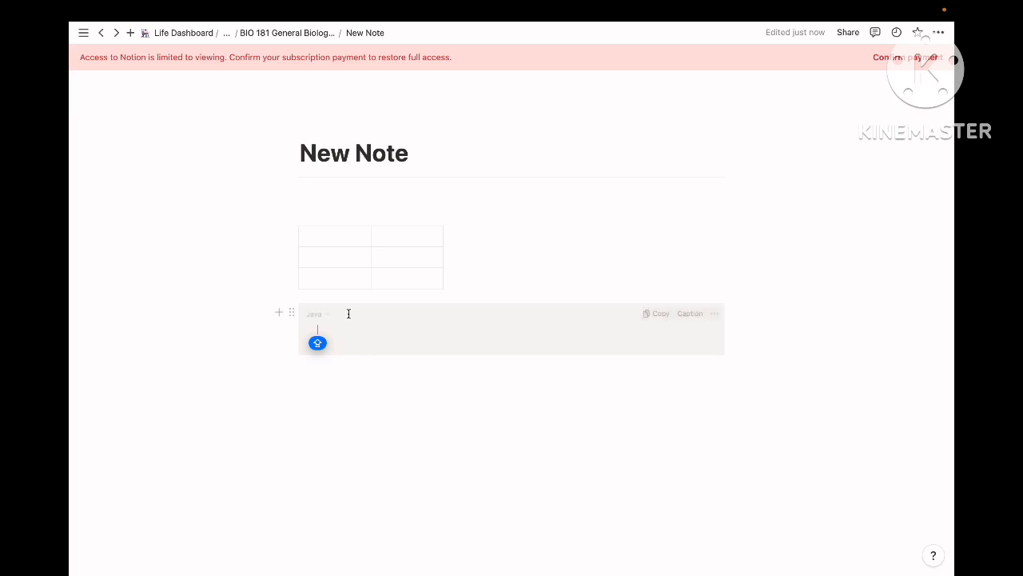
Step: Set the code block's language to Python and try out text entry in it
{"action": "left_click", "coordinate": [325, 313]}
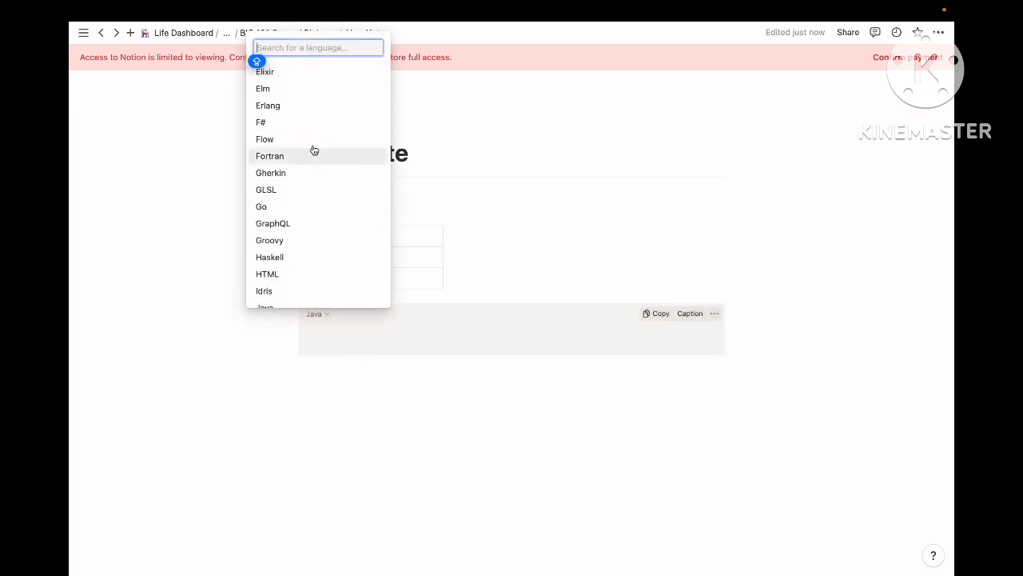
{"action": "type", "text": "PYT"}
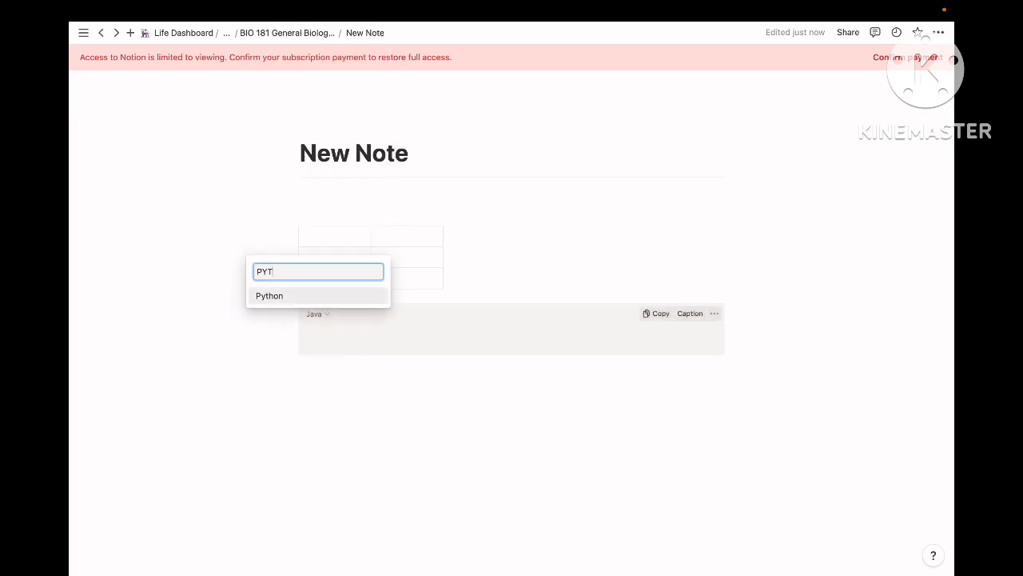
{"action": "left_click", "coordinate": [288, 297]}
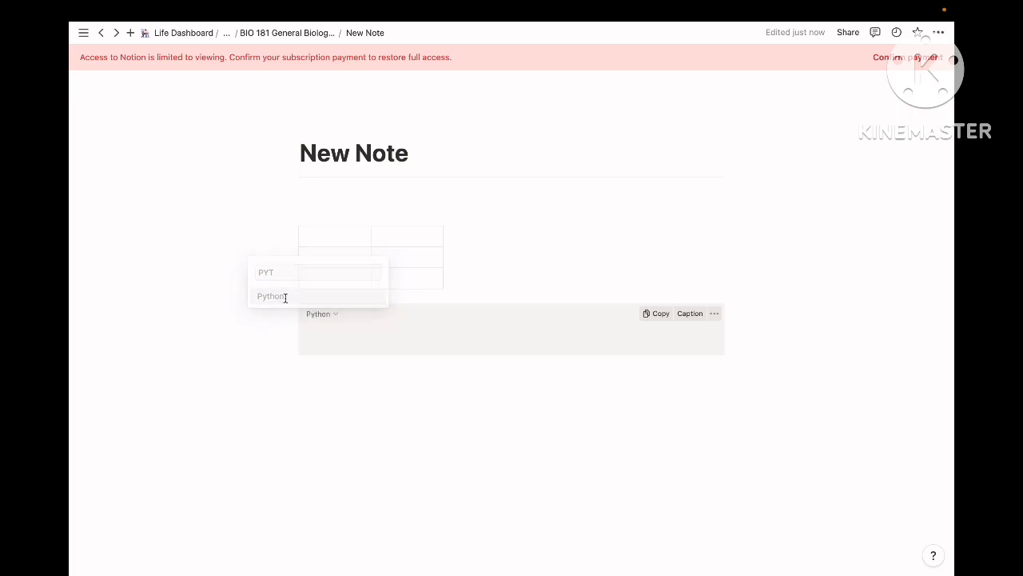
{"action": "left_click", "coordinate": [333, 324]}
{"action": "type", "text": "PR"}
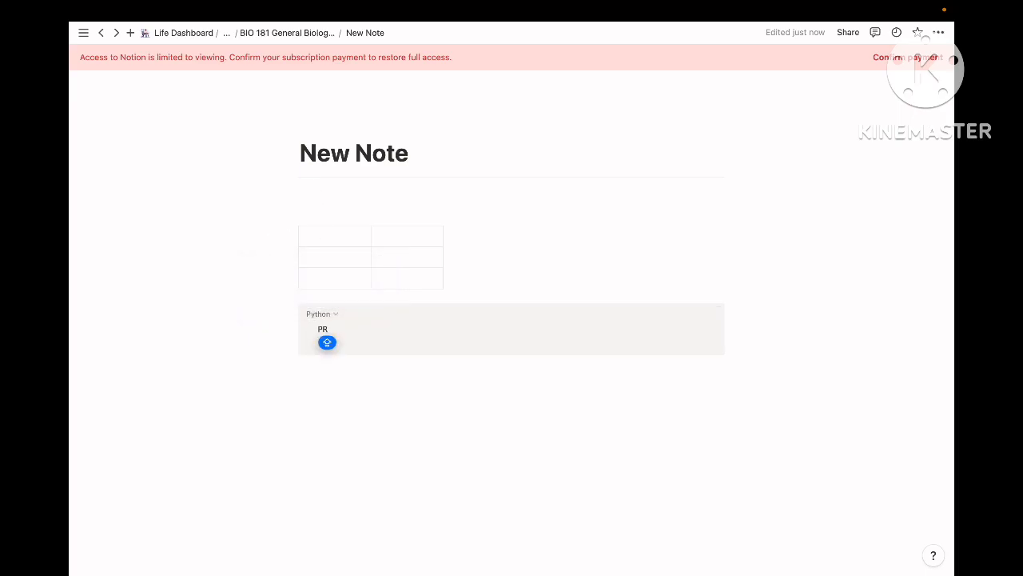
{"action": "key", "text": "BackSpace"}
Step: Bring up the list of block types beneath the code block and look over the media, database and AI blocks
{"action": "left_click", "coordinate": [344, 396]}
{"action": "type", "text": "/"}
{"action": "scroll", "coordinate": [384, 278], "scroll_direction": "down", "scroll_amount": 12}
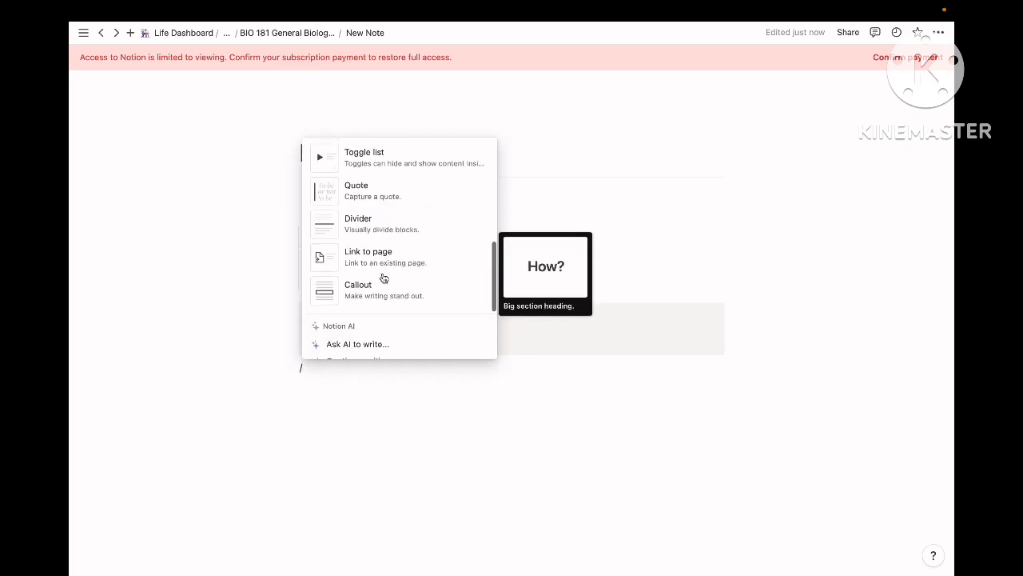
{"action": "scroll", "coordinate": [383, 277], "scroll_direction": "down", "scroll_amount": 5}
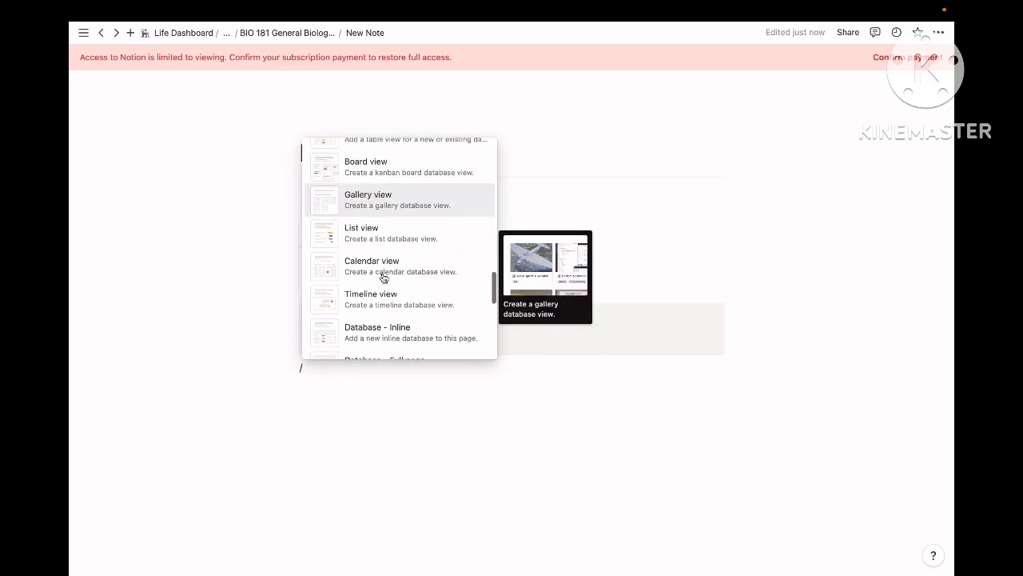
{"action": "scroll", "coordinate": [383, 277], "scroll_direction": "up", "scroll_amount": 8}
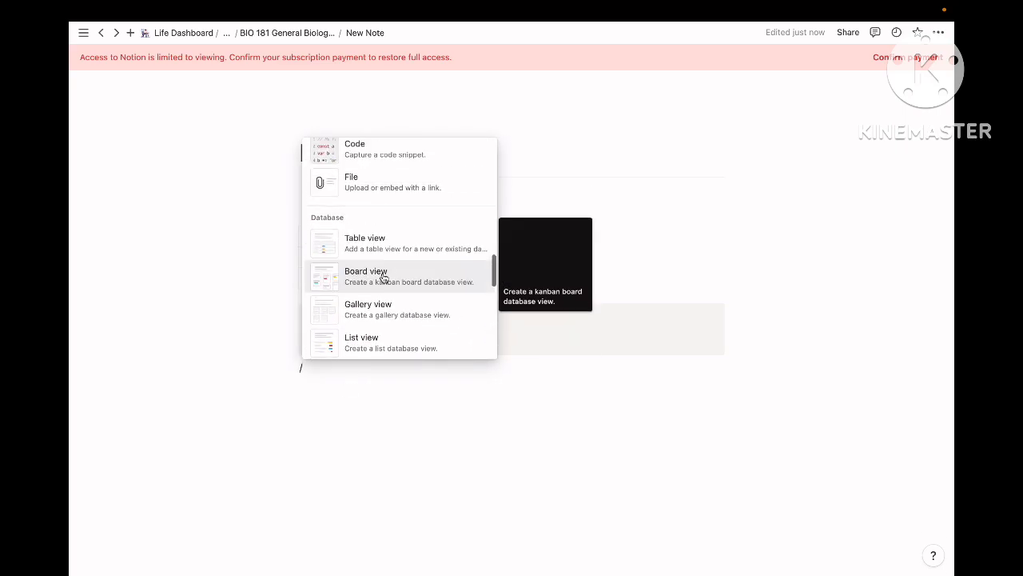
{"action": "scroll", "coordinate": [384, 264], "scroll_direction": "up", "scroll_amount": 2}
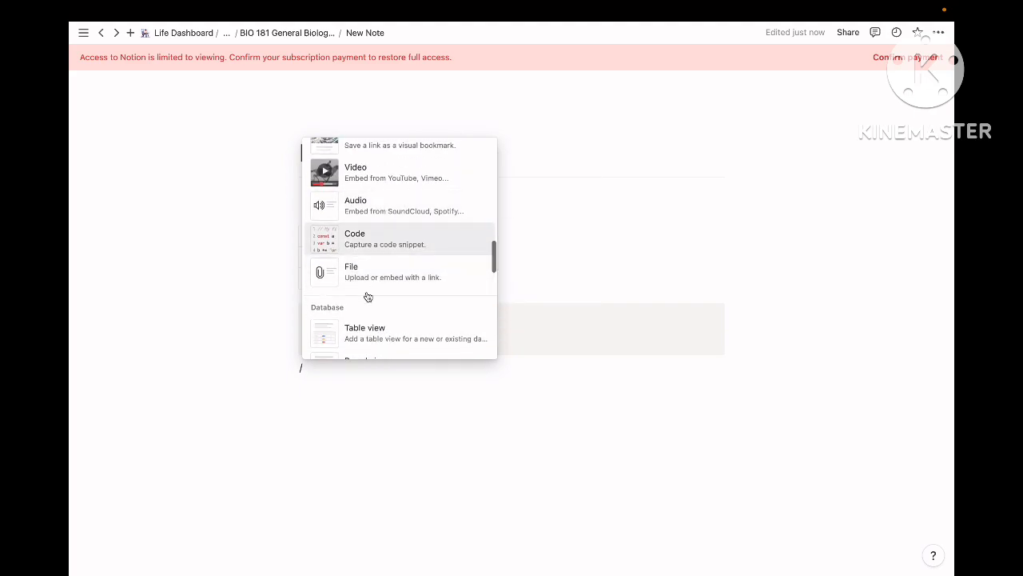
{"action": "scroll", "coordinate": [376, 256], "scroll_direction": "up", "scroll_amount": 1}
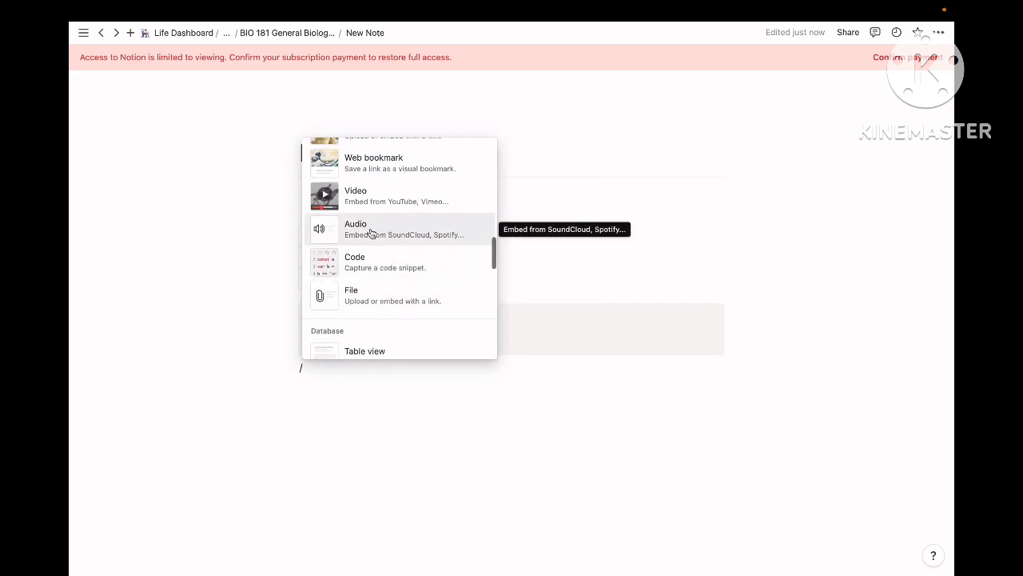
{"action": "scroll", "coordinate": [368, 263], "scroll_direction": "down", "scroll_amount": 2}
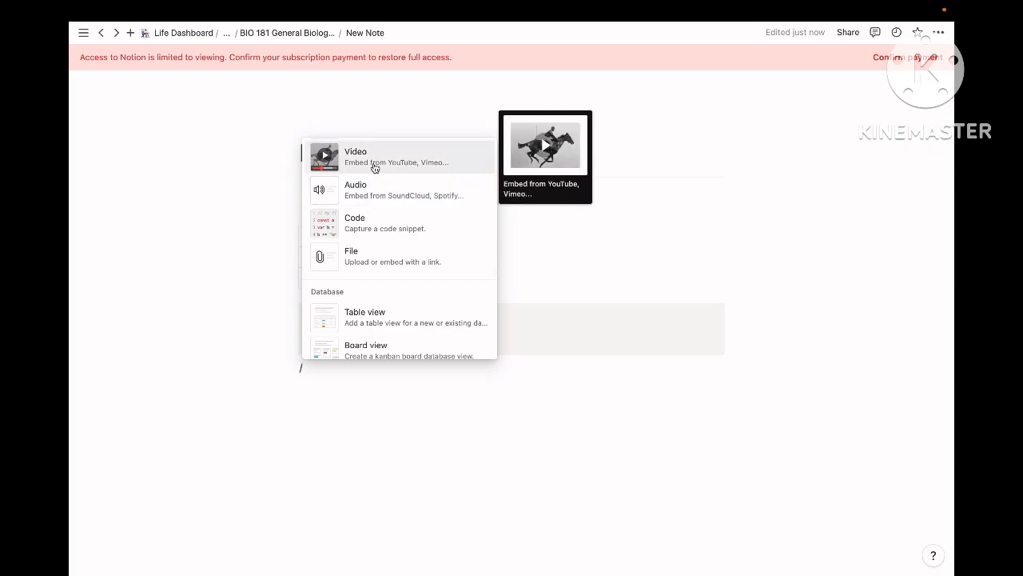
{"action": "scroll", "coordinate": [383, 310], "scroll_direction": "down", "scroll_amount": 3}
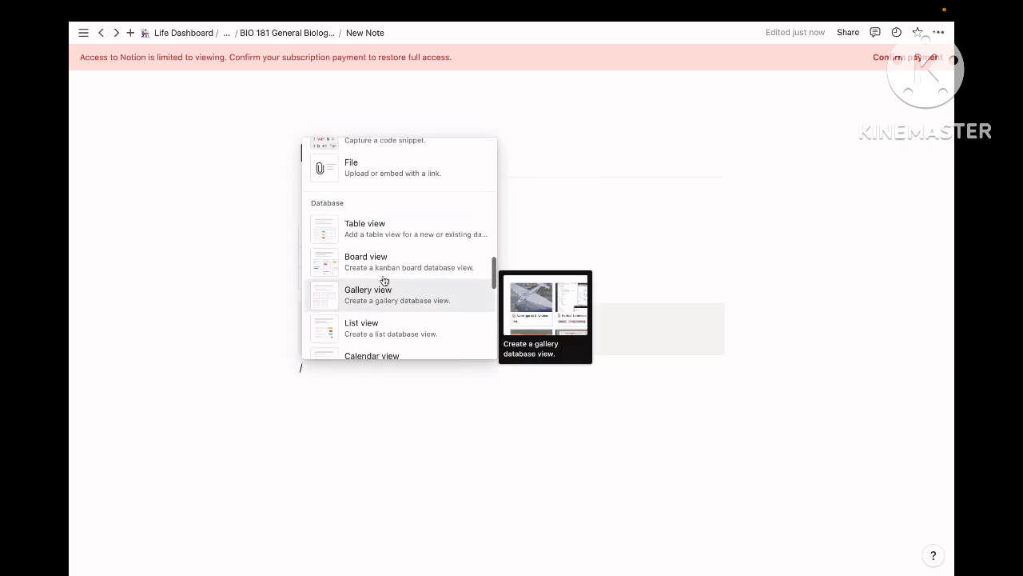
{"action": "scroll", "coordinate": [400, 293], "scroll_direction": "down", "scroll_amount": 6}
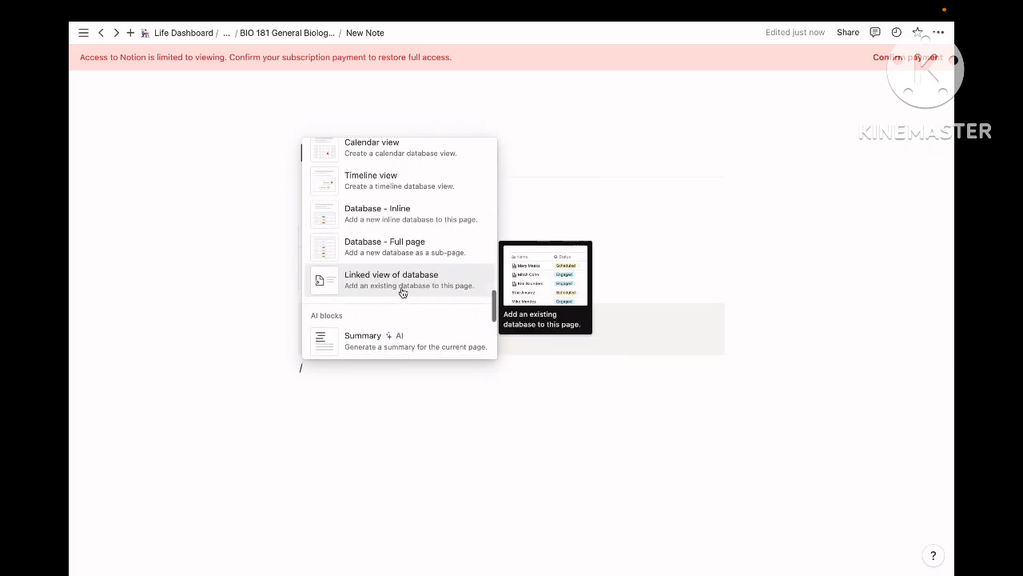
{"action": "scroll", "coordinate": [360, 240], "scroll_direction": "down", "scroll_amount": 3}
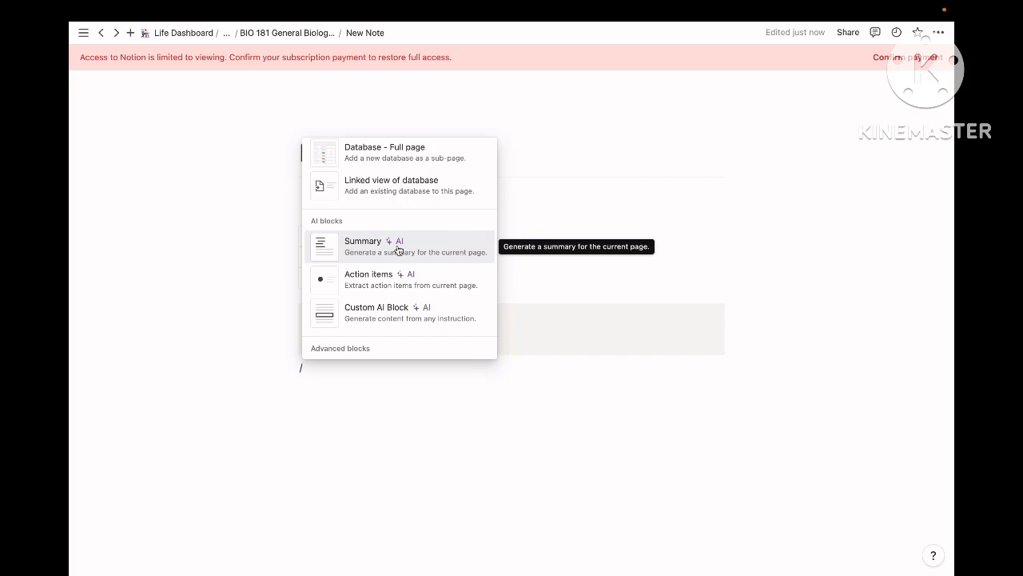
{"action": "scroll", "coordinate": [384, 272], "scroll_direction": "down", "scroll_amount": 2}
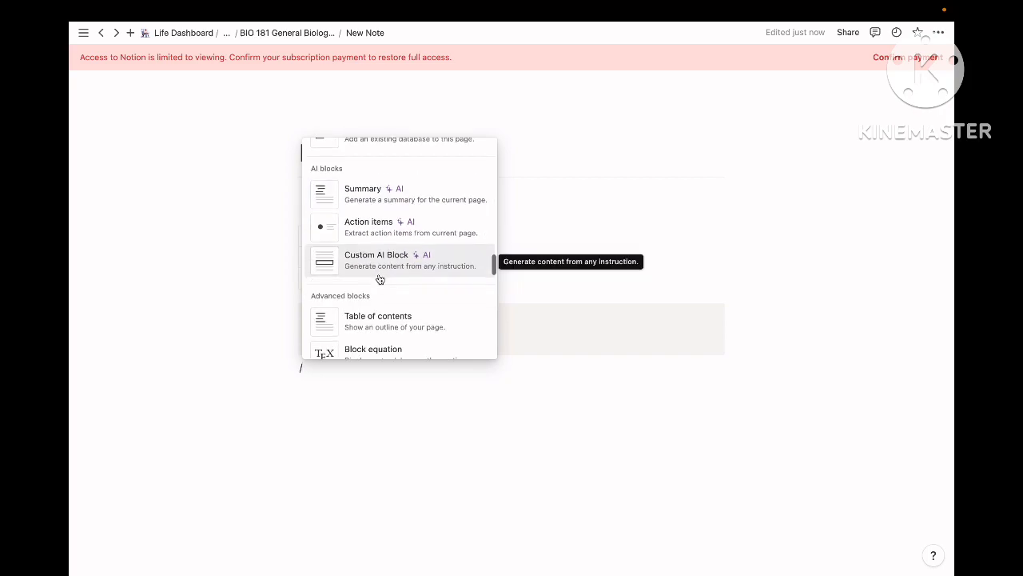
Step: Look over the advanced blocks, including toggle headings, column layouts and Code - Mermaid, and the inline mention options
{"action": "scroll", "coordinate": [380, 278], "scroll_direction": "down", "scroll_amount": 5}
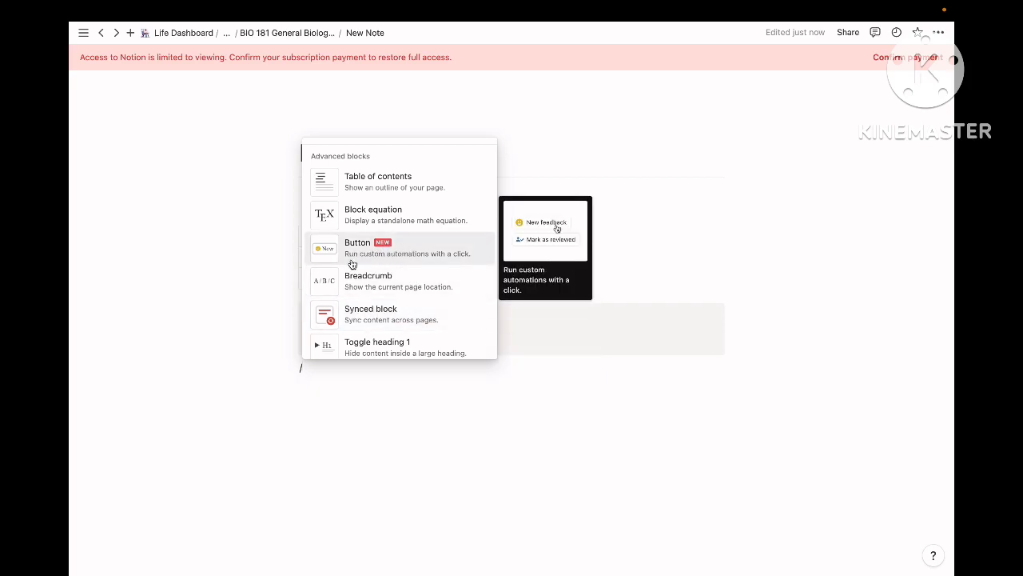
{"action": "scroll", "coordinate": [352, 264], "scroll_direction": "down", "scroll_amount": 5}
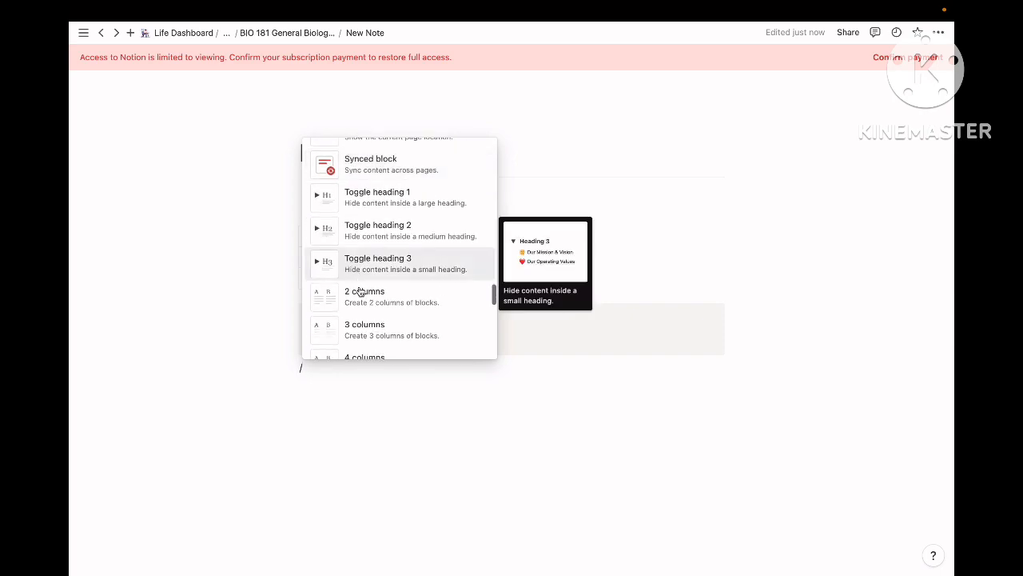
{"action": "scroll", "coordinate": [360, 293], "scroll_direction": "down", "scroll_amount": 5}
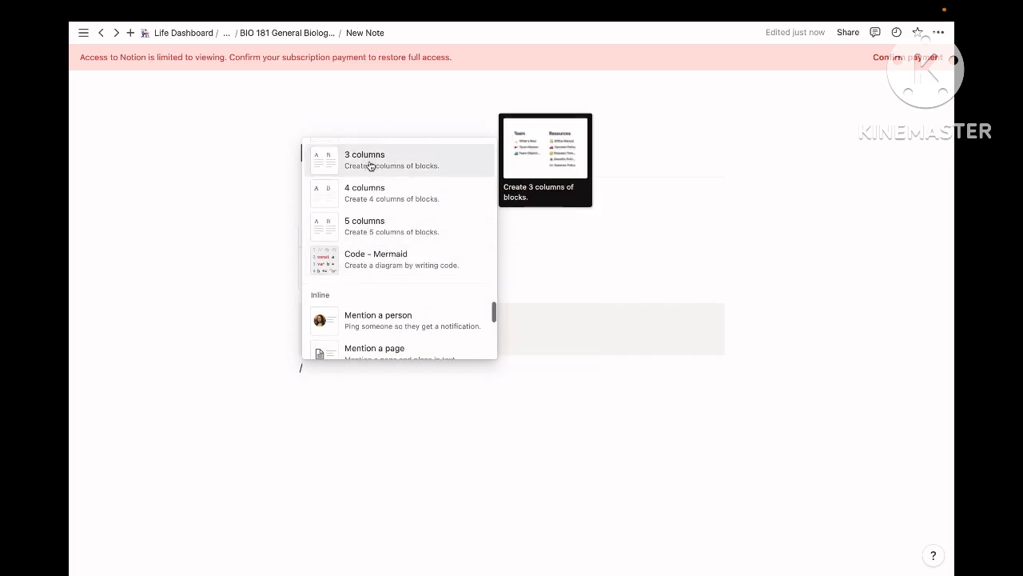
{"action": "scroll", "coordinate": [370, 166], "scroll_direction": "up", "scroll_amount": 2}
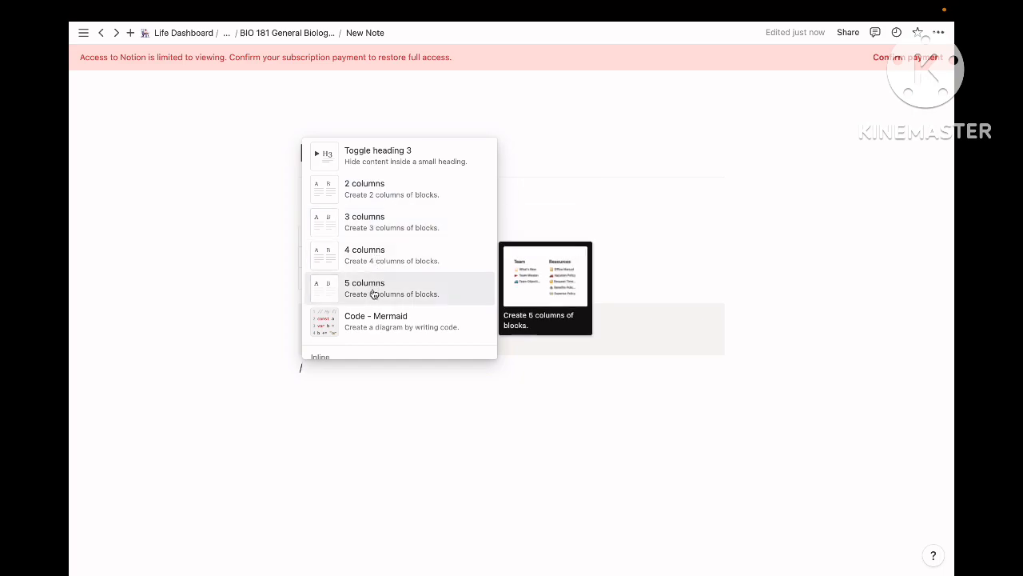
{"action": "scroll", "coordinate": [373, 293], "scroll_direction": "down", "scroll_amount": 3}
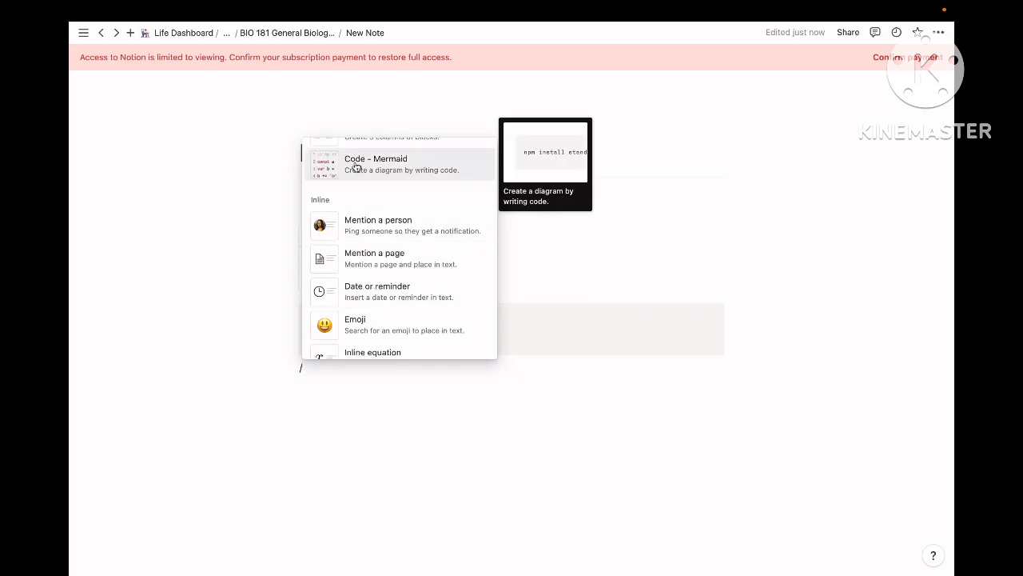
{"action": "scroll", "coordinate": [374, 256], "scroll_direction": "down", "scroll_amount": 1}
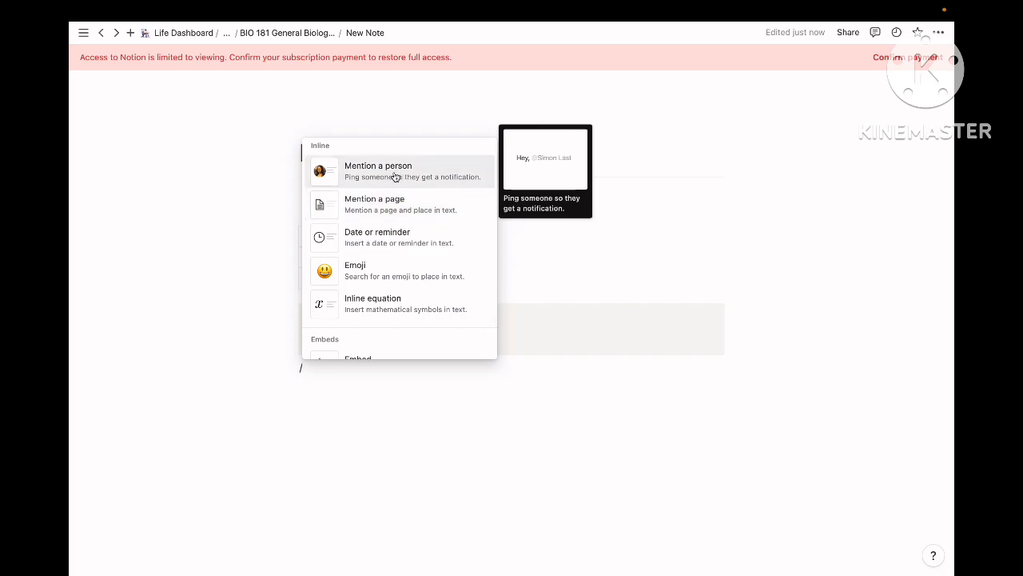
Step: Examine the embed integrations, synced databases, block actions and background colour options offered for the note
{"action": "scroll", "coordinate": [317, 286], "scroll_direction": "down", "scroll_amount": 3}
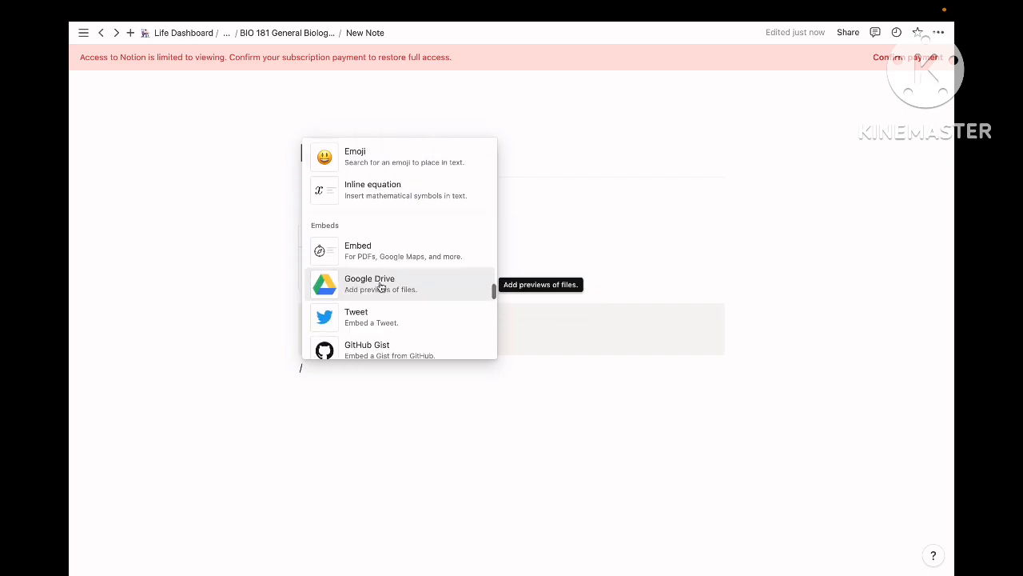
{"action": "scroll", "coordinate": [380, 240], "scroll_direction": "down", "scroll_amount": 1}
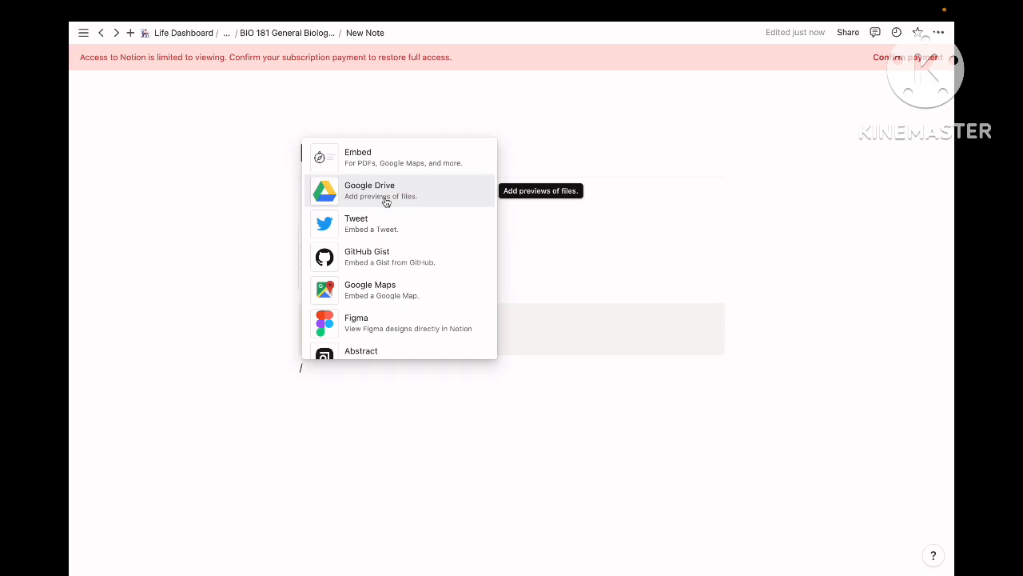
{"action": "scroll", "coordinate": [385, 201], "scroll_direction": "down", "scroll_amount": 1}
{"action": "scroll", "coordinate": [400, 217], "scroll_direction": "down", "scroll_amount": 1}
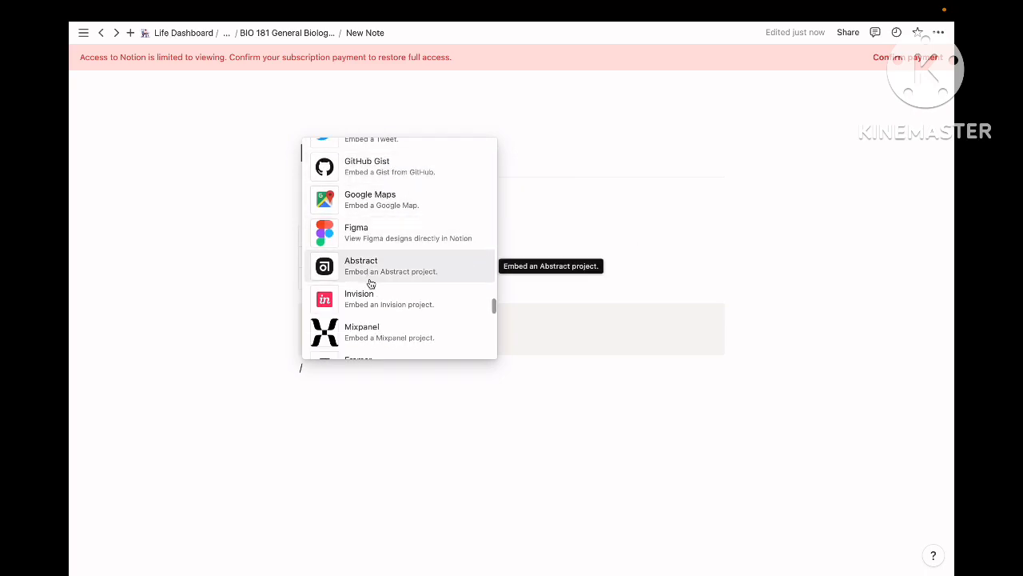
{"action": "scroll", "coordinate": [370, 284], "scroll_direction": "down", "scroll_amount": 10}
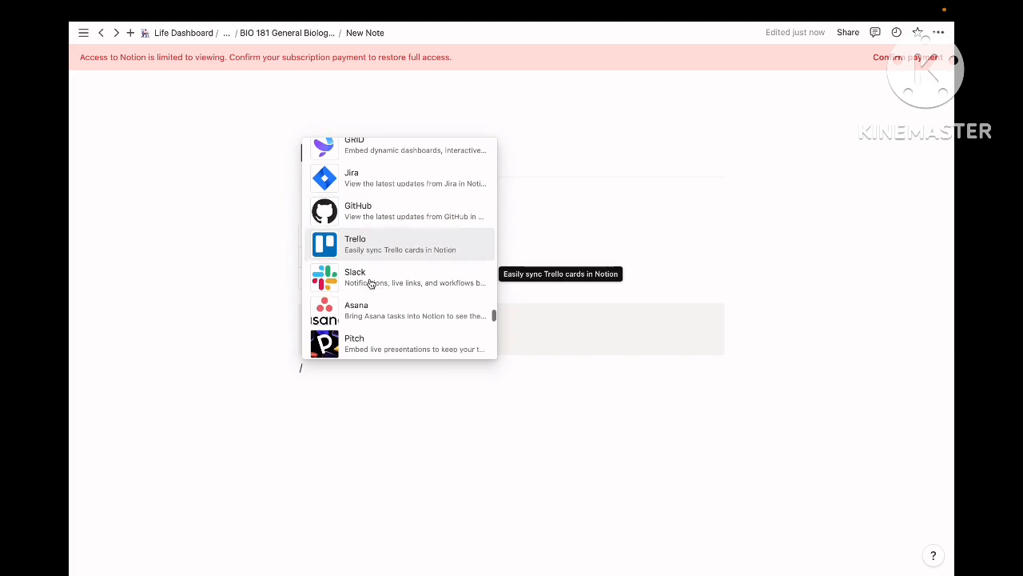
{"action": "scroll", "coordinate": [371, 284], "scroll_direction": "up", "scroll_amount": 5}
{"action": "scroll", "coordinate": [370, 284], "scroll_direction": "down", "scroll_amount": 15}
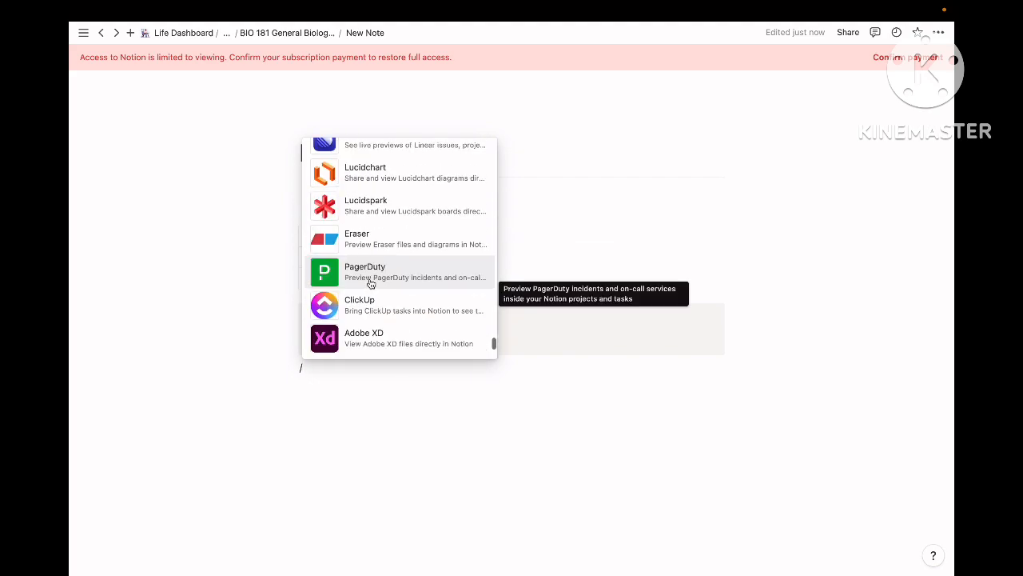
{"action": "scroll", "coordinate": [370, 284], "scroll_direction": "down", "scroll_amount": 10}
{"action": "scroll", "coordinate": [367, 272], "scroll_direction": "up", "scroll_amount": 4}
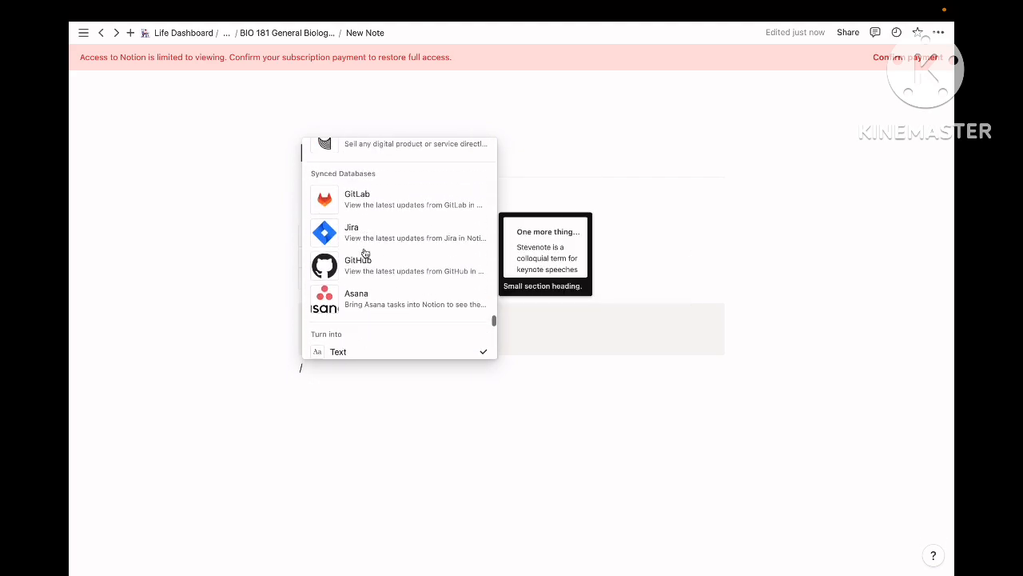
{"action": "scroll", "coordinate": [365, 252], "scroll_direction": "up", "scroll_amount": 2}
{"action": "scroll", "coordinate": [369, 228], "scroll_direction": "up", "scroll_amount": 6}
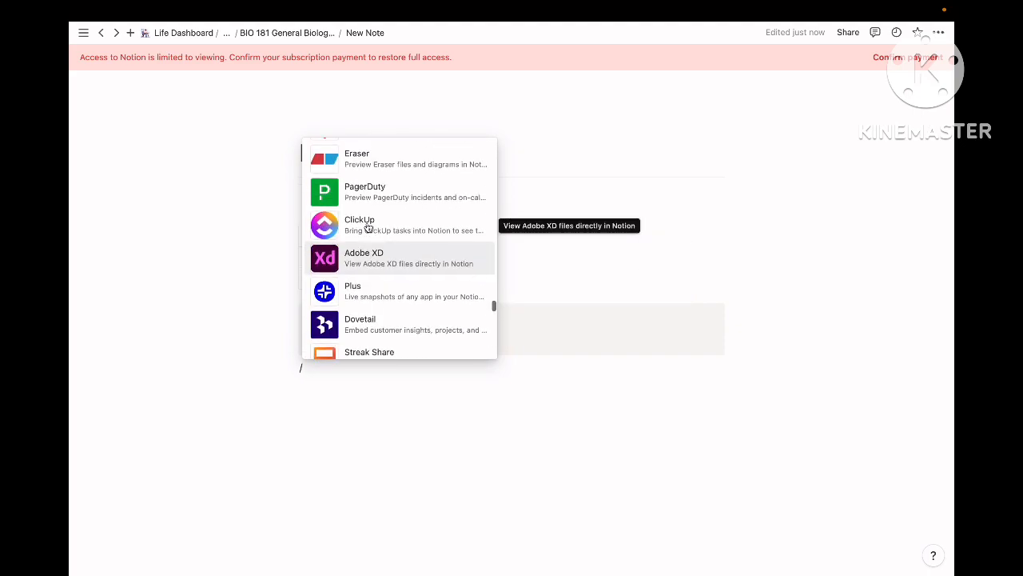
{"action": "scroll", "coordinate": [369, 228], "scroll_direction": "up", "scroll_amount": 3}
{"action": "scroll", "coordinate": [372, 216], "scroll_direction": "down", "scroll_amount": 15}
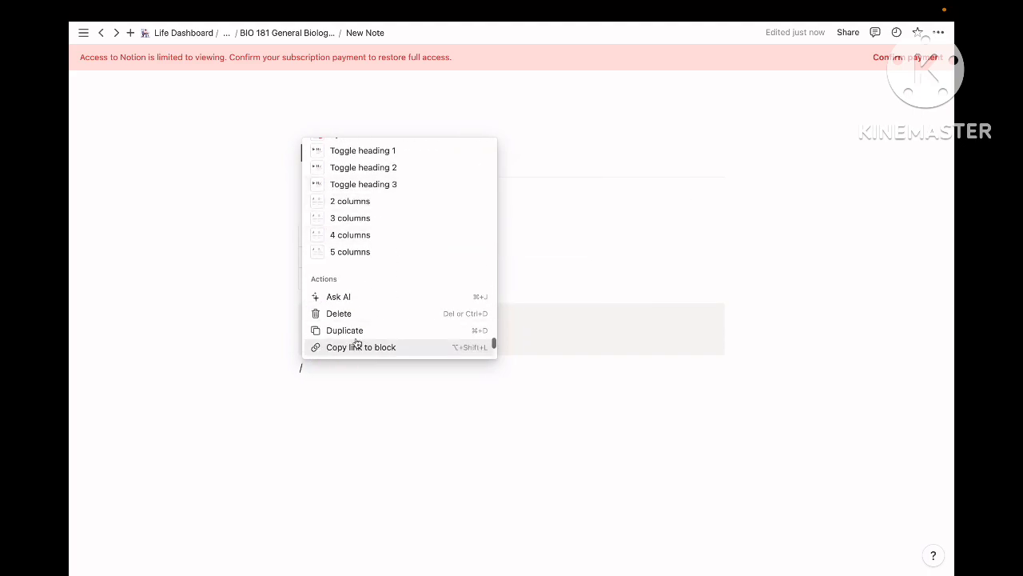
{"action": "scroll", "coordinate": [357, 344], "scroll_direction": "down", "scroll_amount": 10}
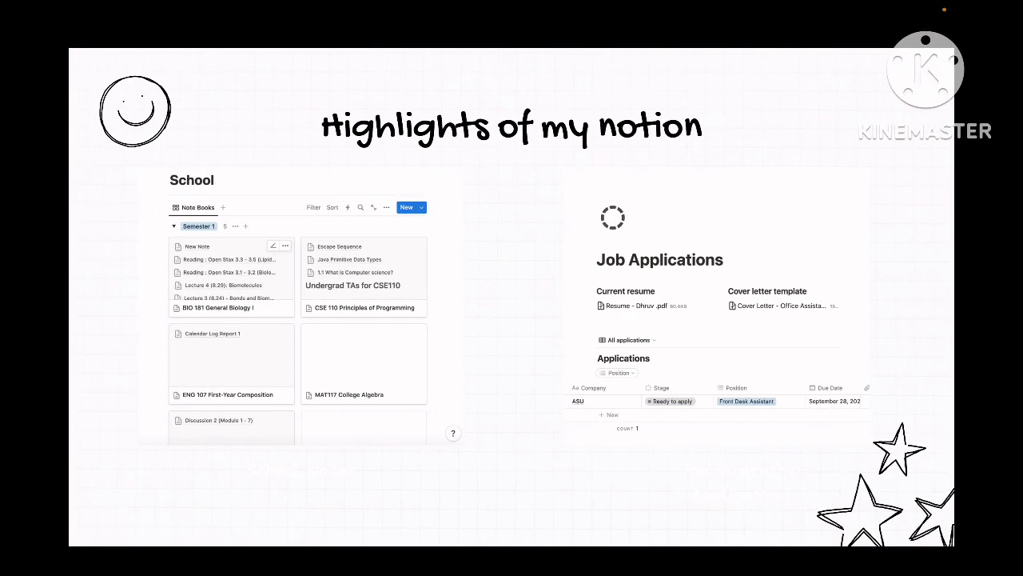
Step: Return to the Life Dashboard, open the Weekly Planner and look over its daily and weekend task lists
{"action": "left_click", "coordinate": [353, 292]}
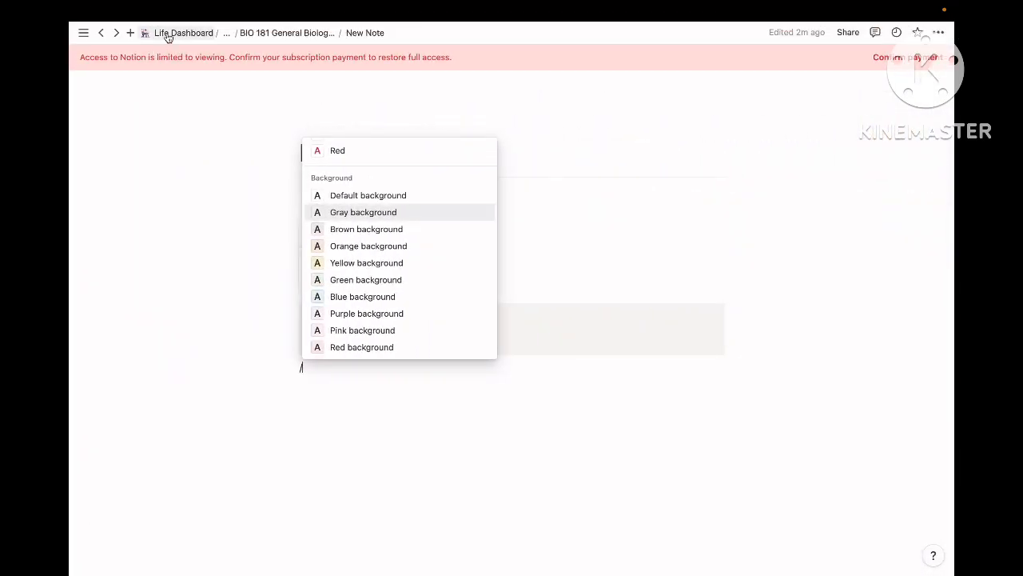
{"action": "left_click", "coordinate": [167, 32]}
{"action": "scroll", "coordinate": [220, 401], "scroll_direction": "down", "scroll_amount": 4}
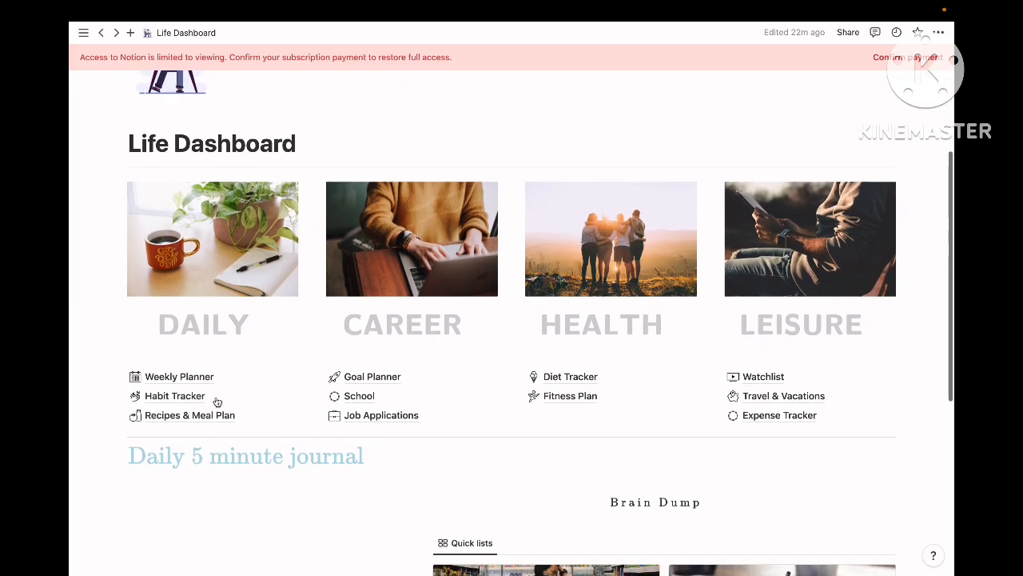
{"action": "left_click", "coordinate": [200, 379]}
{"action": "scroll", "coordinate": [321, 394], "scroll_direction": "down", "scroll_amount": 4}
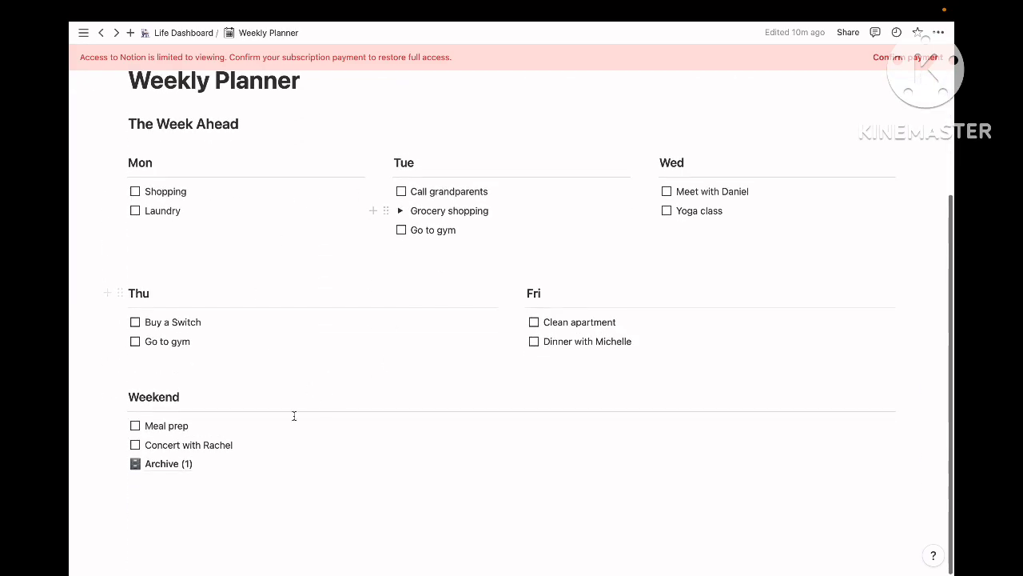
Step: Go back to the Life Dashboard and open the Goal Planner page
{"action": "left_click", "coordinate": [194, 32]}
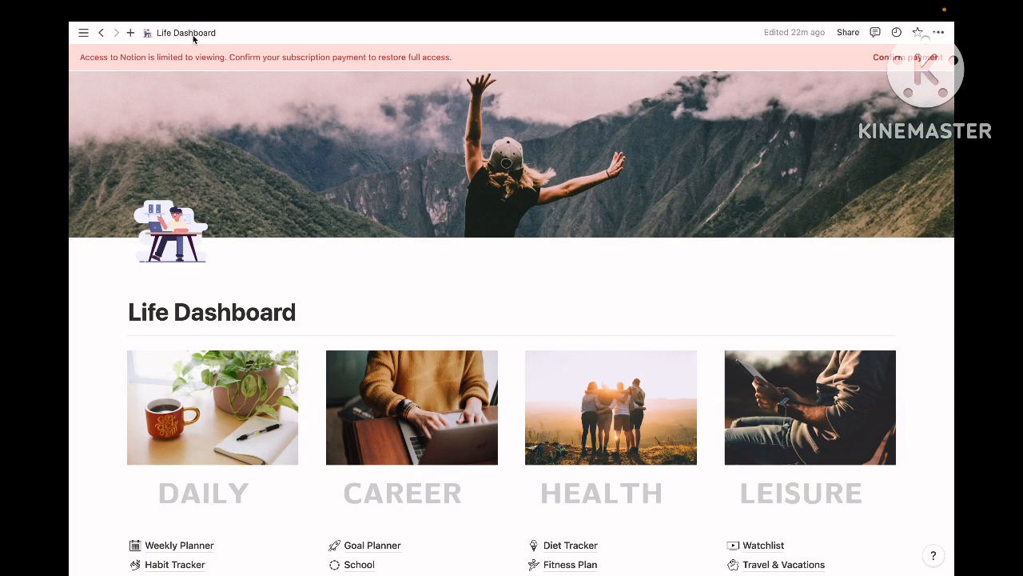
{"action": "scroll", "coordinate": [195, 413], "scroll_direction": "down", "scroll_amount": 5}
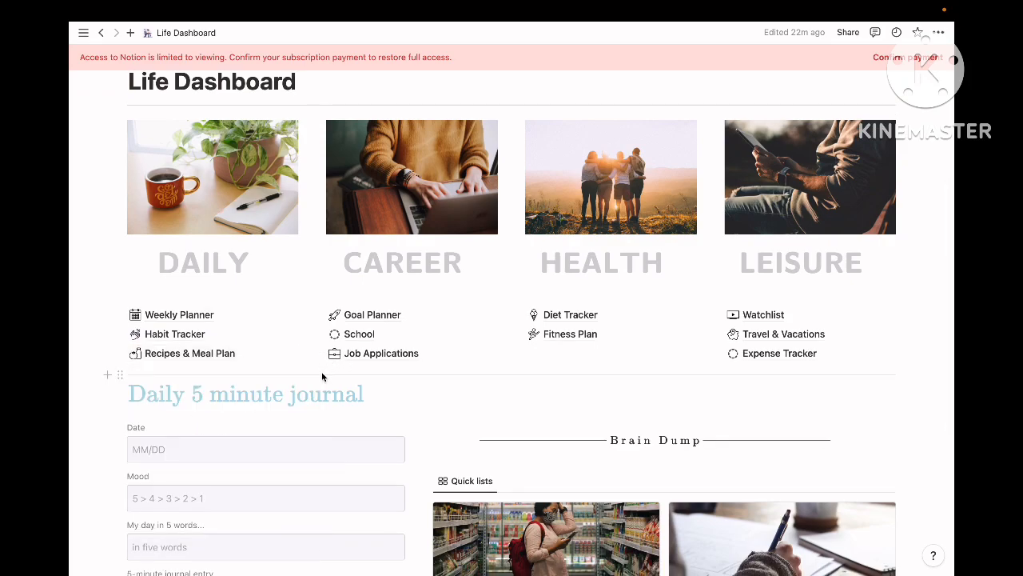
{"action": "scroll", "coordinate": [324, 417], "scroll_direction": "down", "scroll_amount": 2}
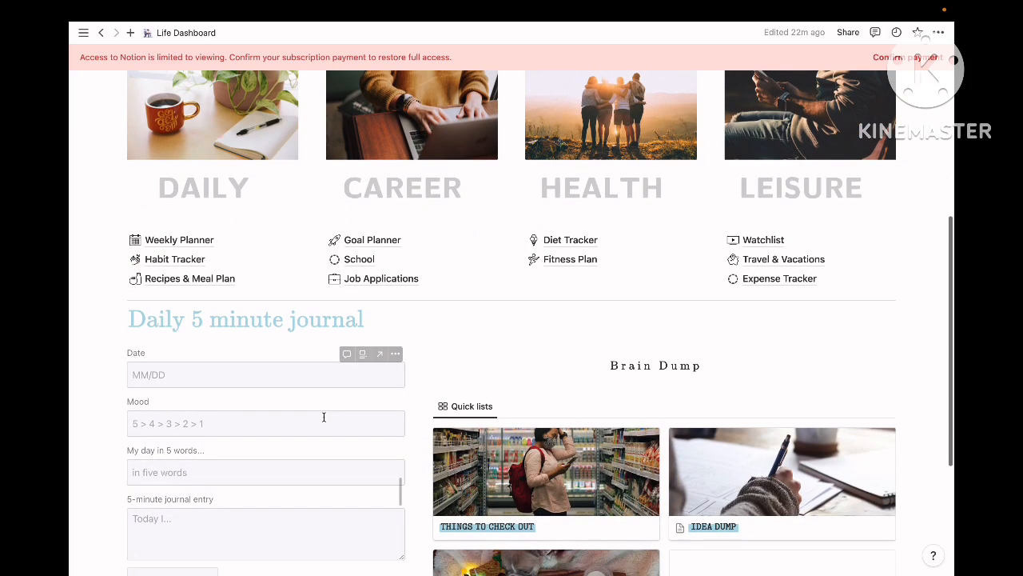
{"action": "left_click", "coordinate": [372, 242]}
{"action": "scroll", "coordinate": [329, 512], "scroll_direction": "down", "scroll_amount": 3}
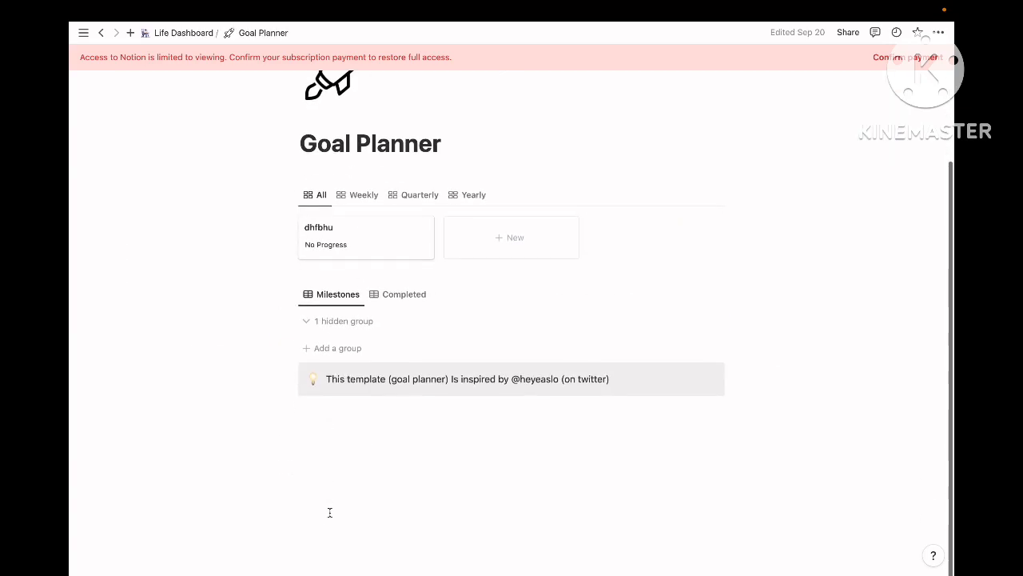
Step: Open the existing "dhfbhu" goal and rename it "java"
{"action": "left_click", "coordinate": [368, 249]}
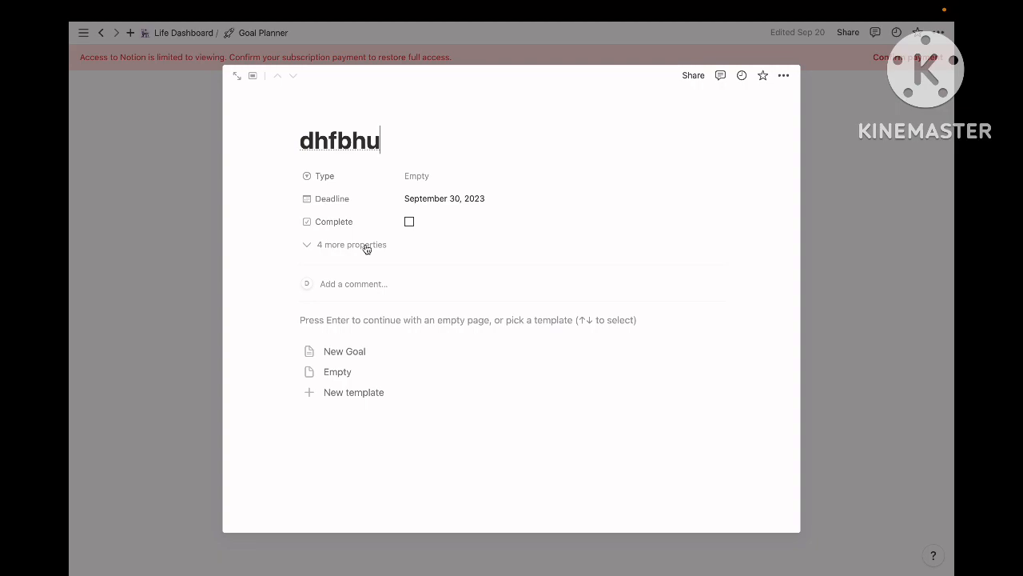
{"action": "double_click", "coordinate": [401, 146]}
{"action": "key", "text": "BackSpace"}
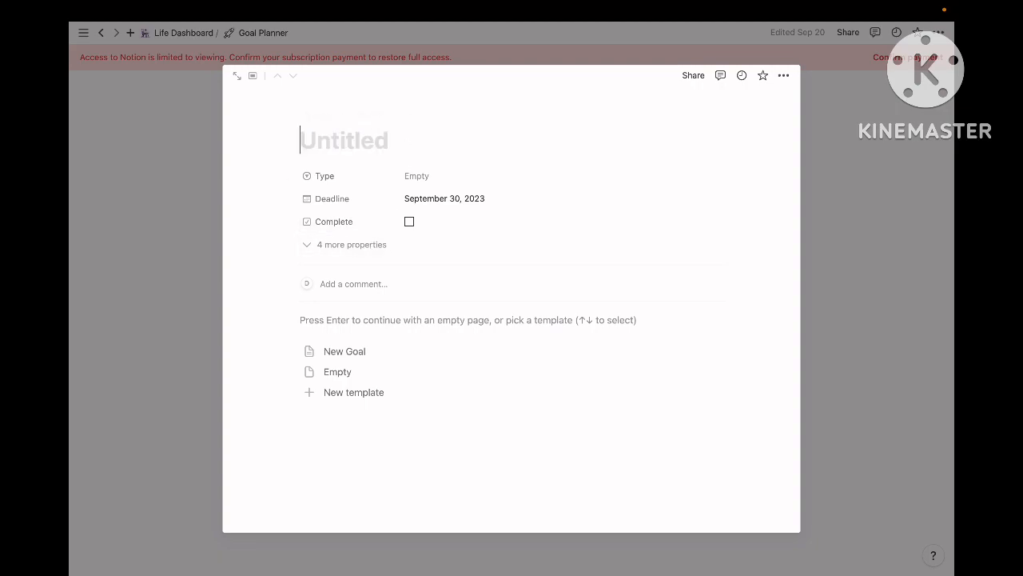
{"action": "type", "text": "java"}
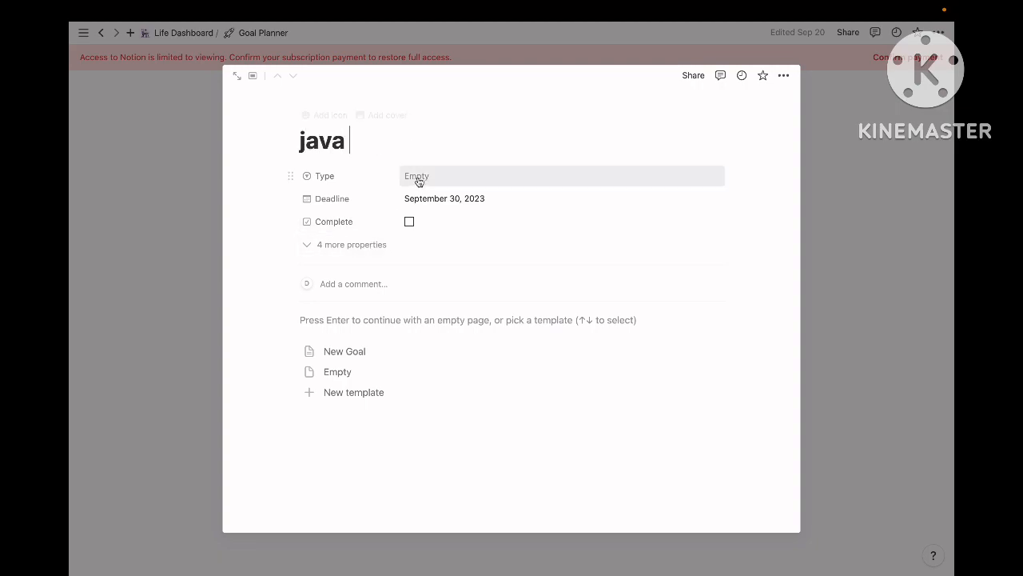
Step: Set the java goal's type to Weekly, then change it to Quarterly
{"action": "left_click", "coordinate": [417, 176]}
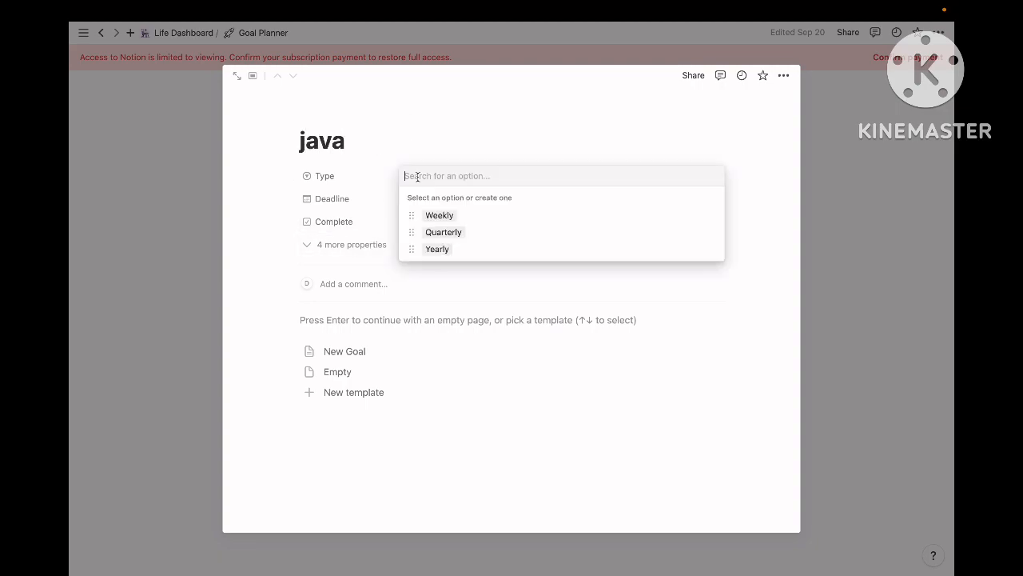
{"action": "left_click", "coordinate": [458, 218]}
{"action": "left_click", "coordinate": [440, 186]}
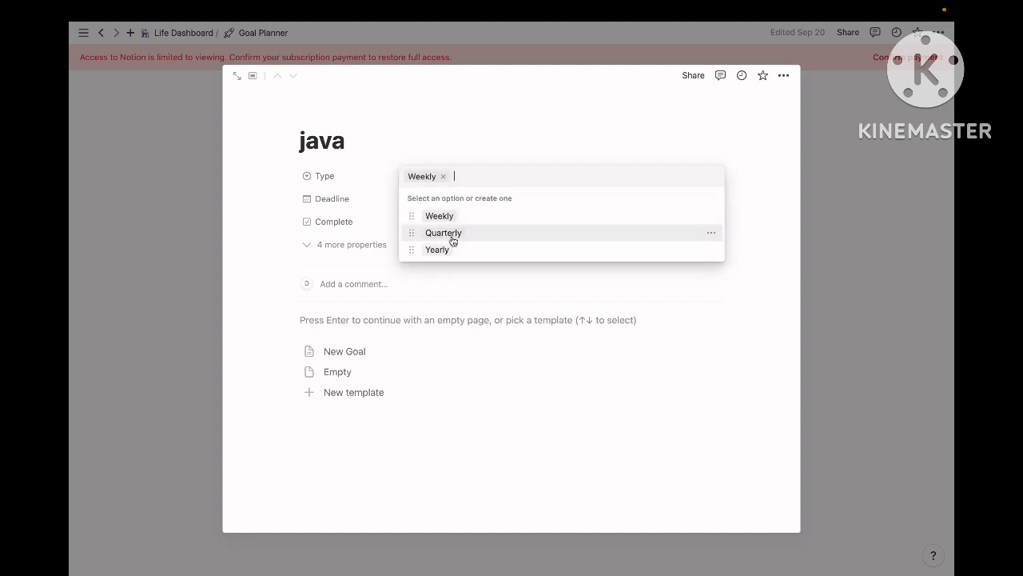
{"action": "left_click", "coordinate": [451, 235]}
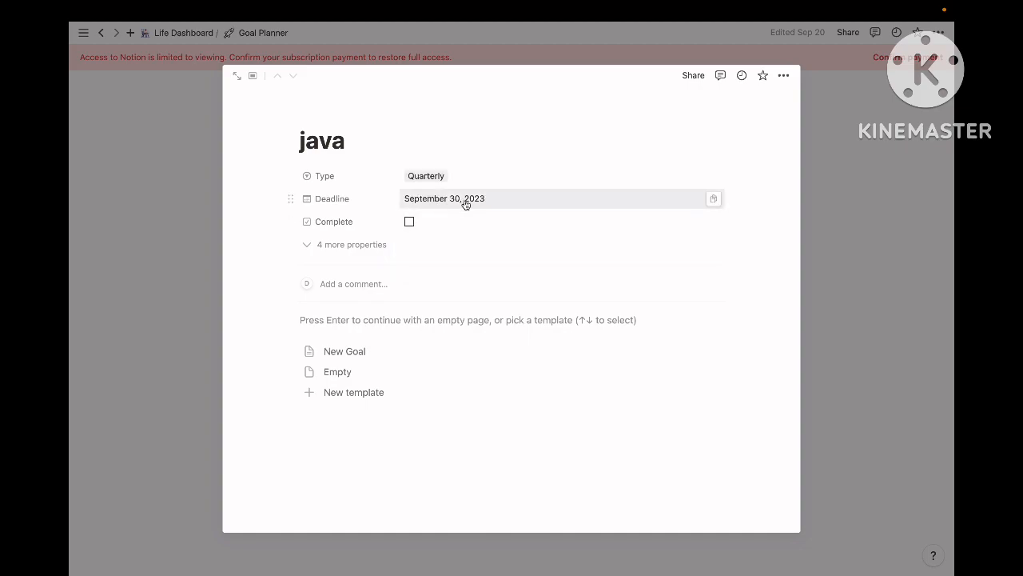
Step: Set the java goal's deadline to October 31, 2023 and close the goal
{"action": "left_click", "coordinate": [459, 199]}
{"action": "left_click", "coordinate": [540, 250]}
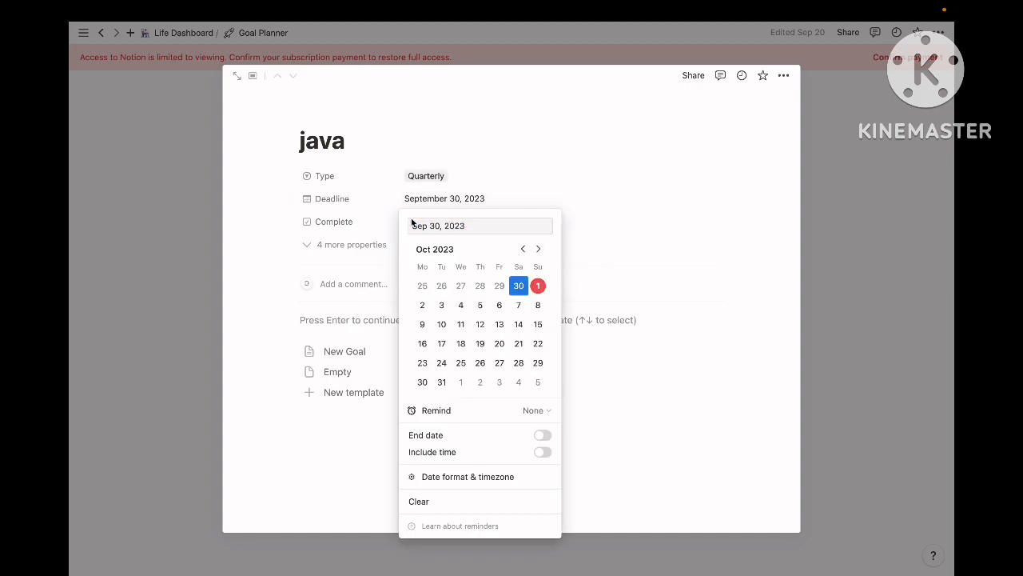
{"action": "left_click", "coordinate": [442, 383]}
{"action": "left_click", "coordinate": [315, 528]}
{"action": "left_click", "coordinate": [146, 432]}
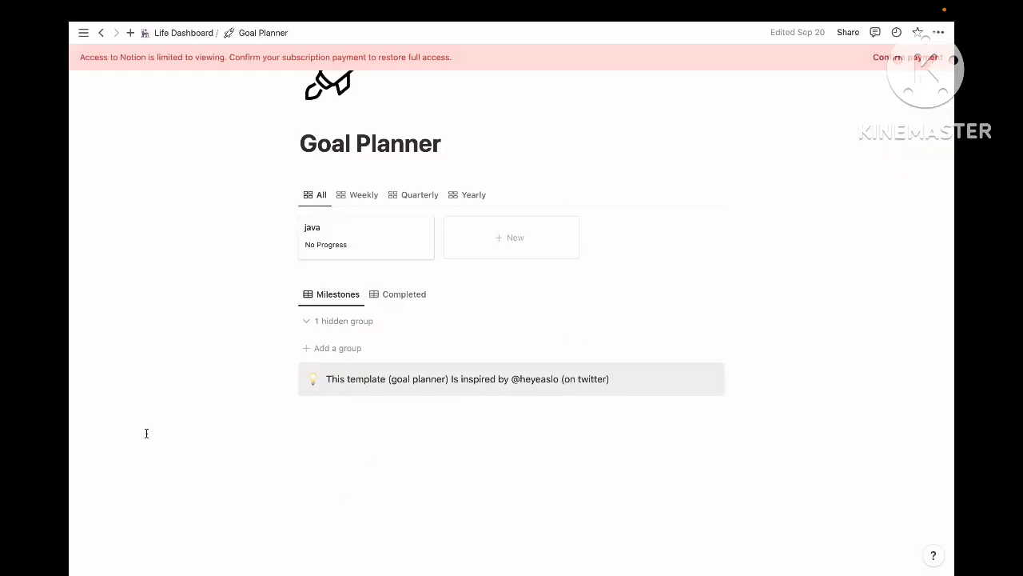
Step: Reopen the java goal, apply the New Goal template and add two blank milestones to its Milestones table
{"action": "left_click", "coordinate": [354, 249]}
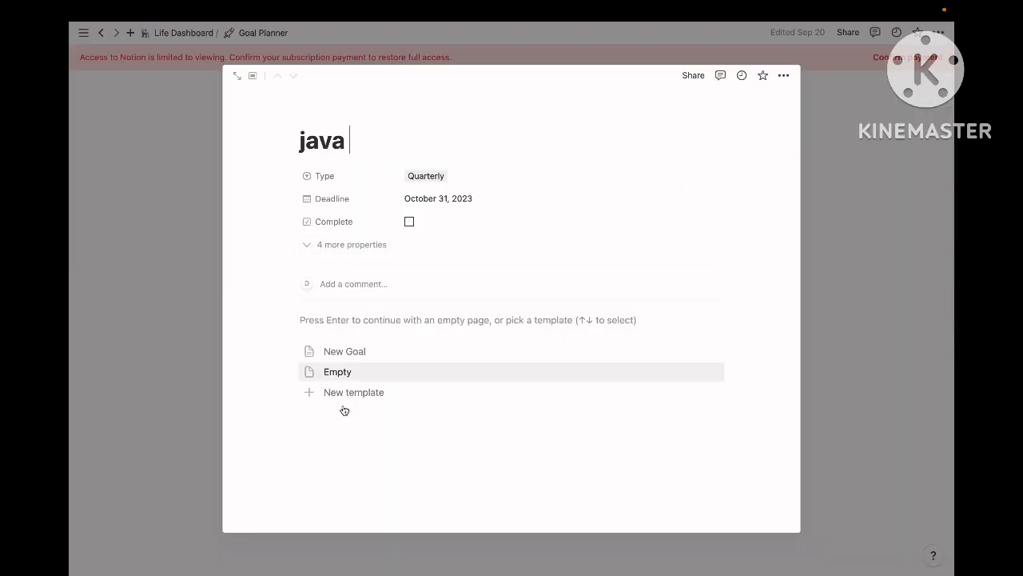
{"action": "left_click", "coordinate": [349, 349]}
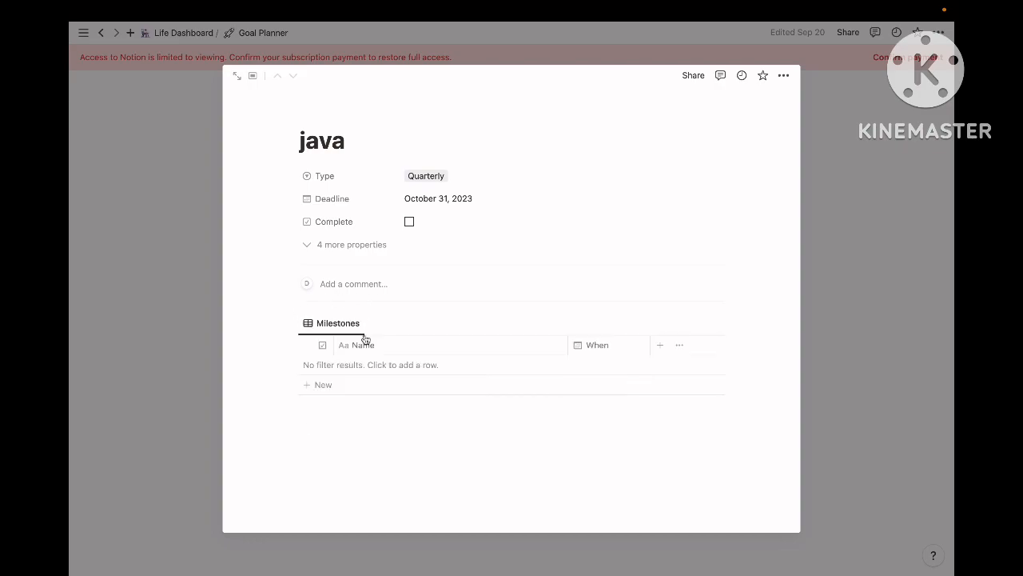
{"action": "left_click", "coordinate": [344, 383]}
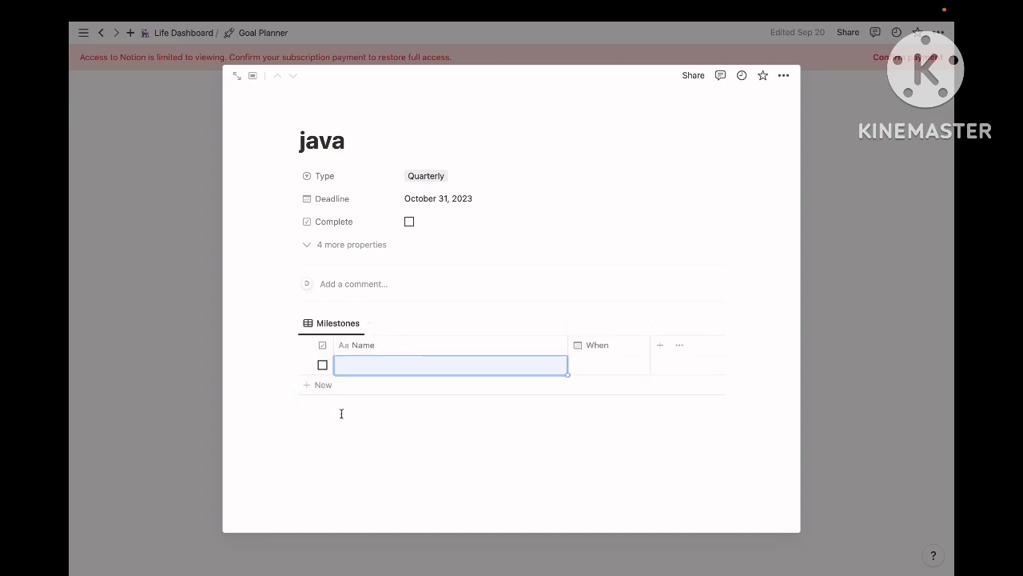
{"action": "left_click", "coordinate": [334, 391]}
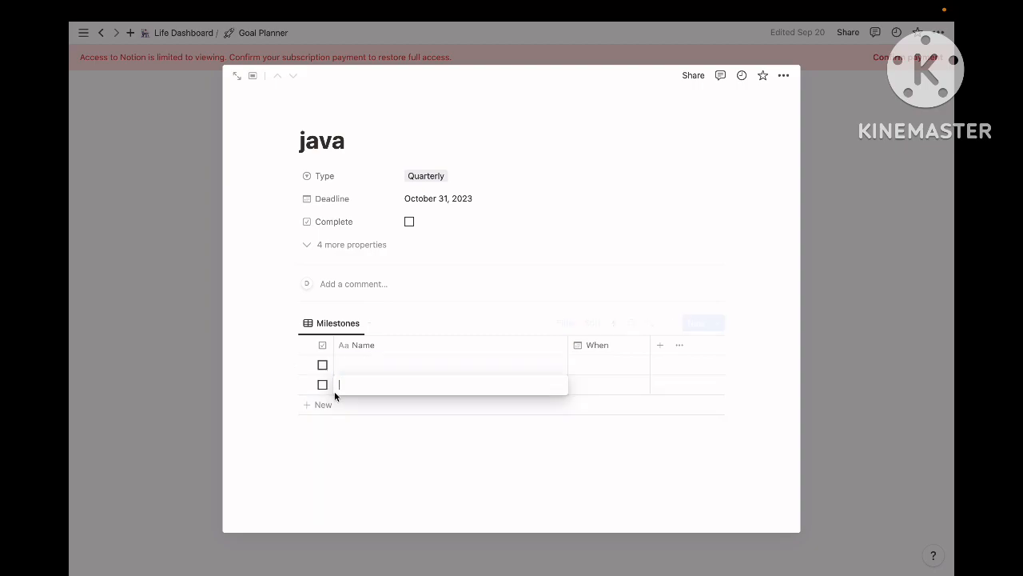
{"action": "key", "text": "Escape"}
{"action": "left_click", "coordinate": [220, 359]}
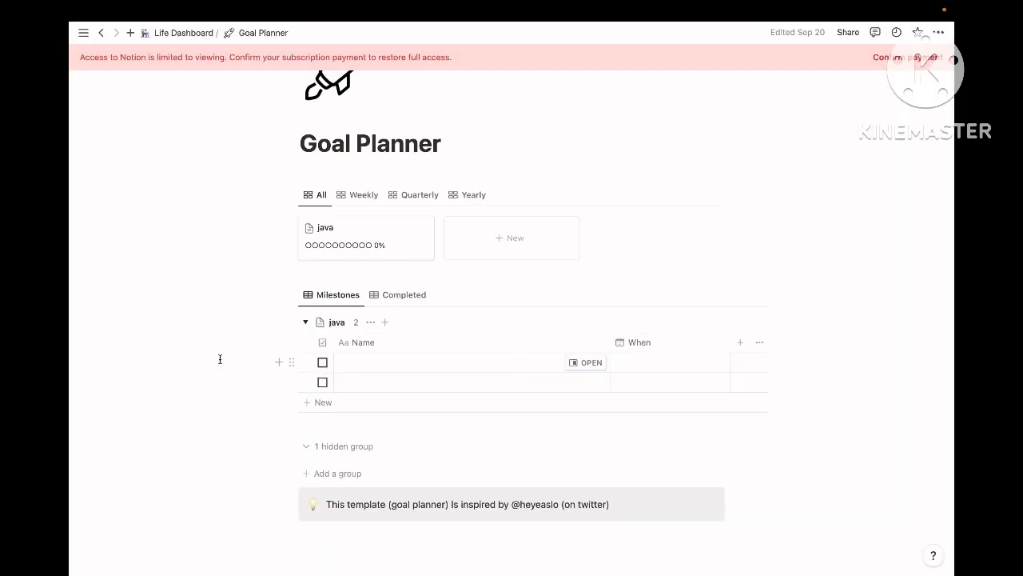
Step: Mark one of the java goal's two blank milestones as complete and return to the Goal Planner
{"action": "left_click", "coordinate": [366, 236]}
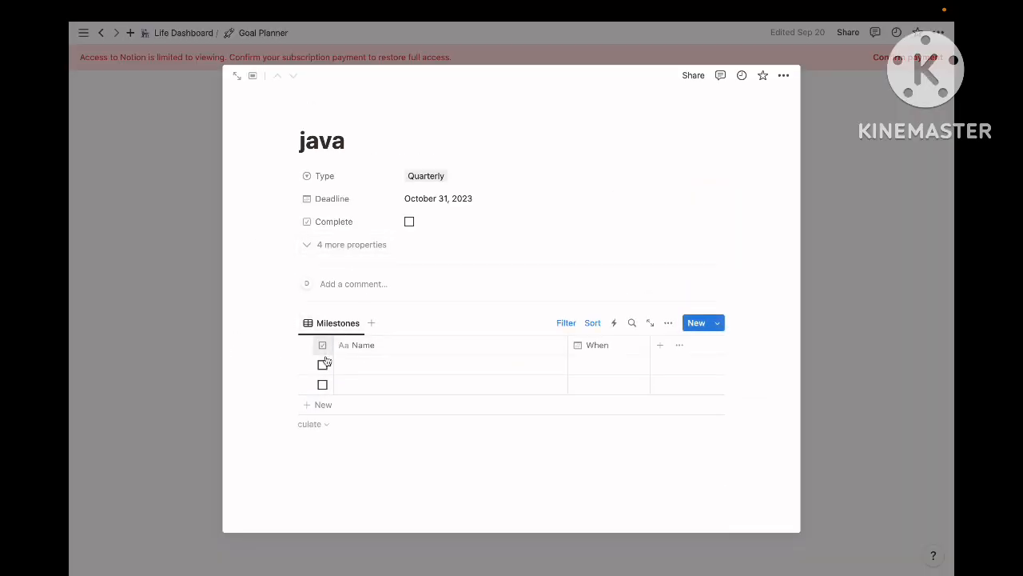
{"action": "left_click", "coordinate": [212, 363]}
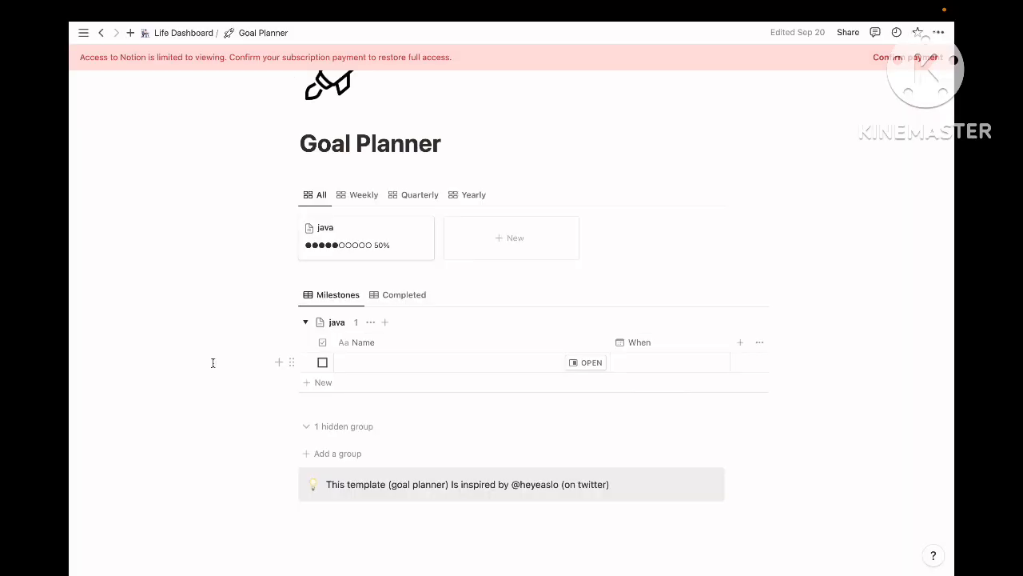
Step: Return to the Life Dashboard and look over its Daily 5 minute journal and Brain Dump sections
{"action": "mouse_move", "coordinate": [191, 30]}
{"action": "left_click", "coordinate": [184, 33]}
{"action": "scroll", "coordinate": [336, 258], "scroll_direction": "down", "scroll_amount": 10}
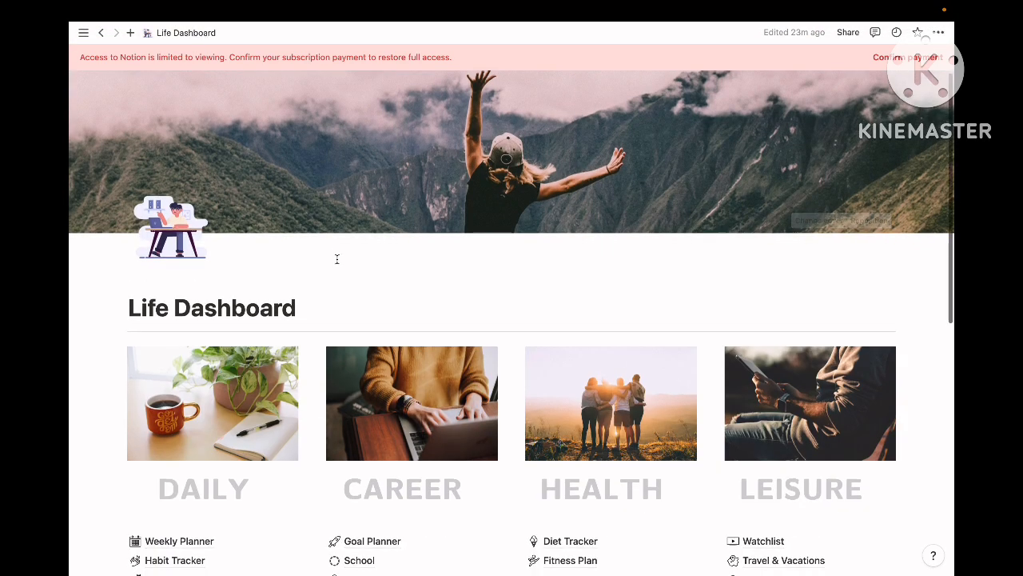
{"action": "scroll", "coordinate": [337, 258], "scroll_direction": "down", "scroll_amount": 3}
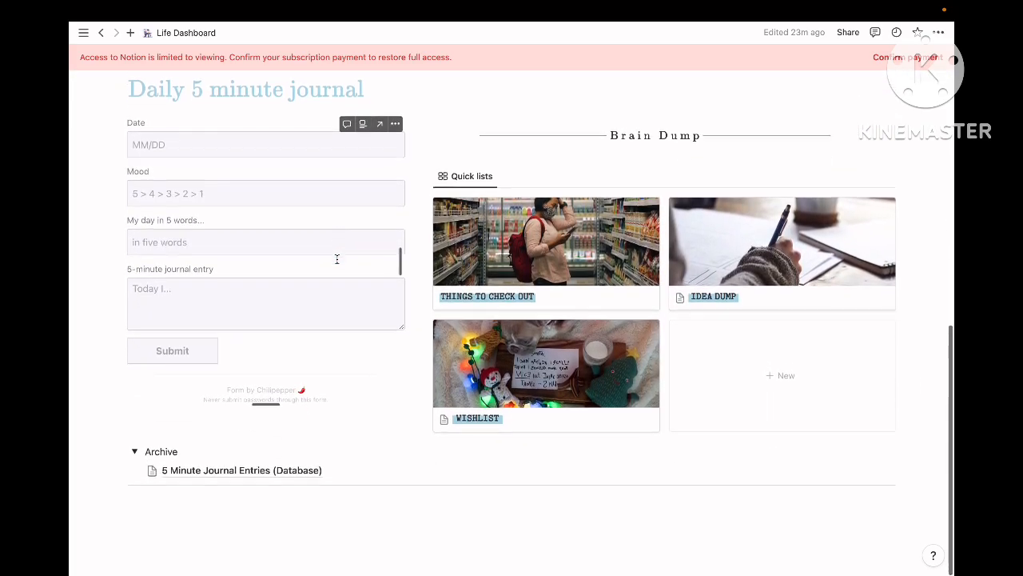